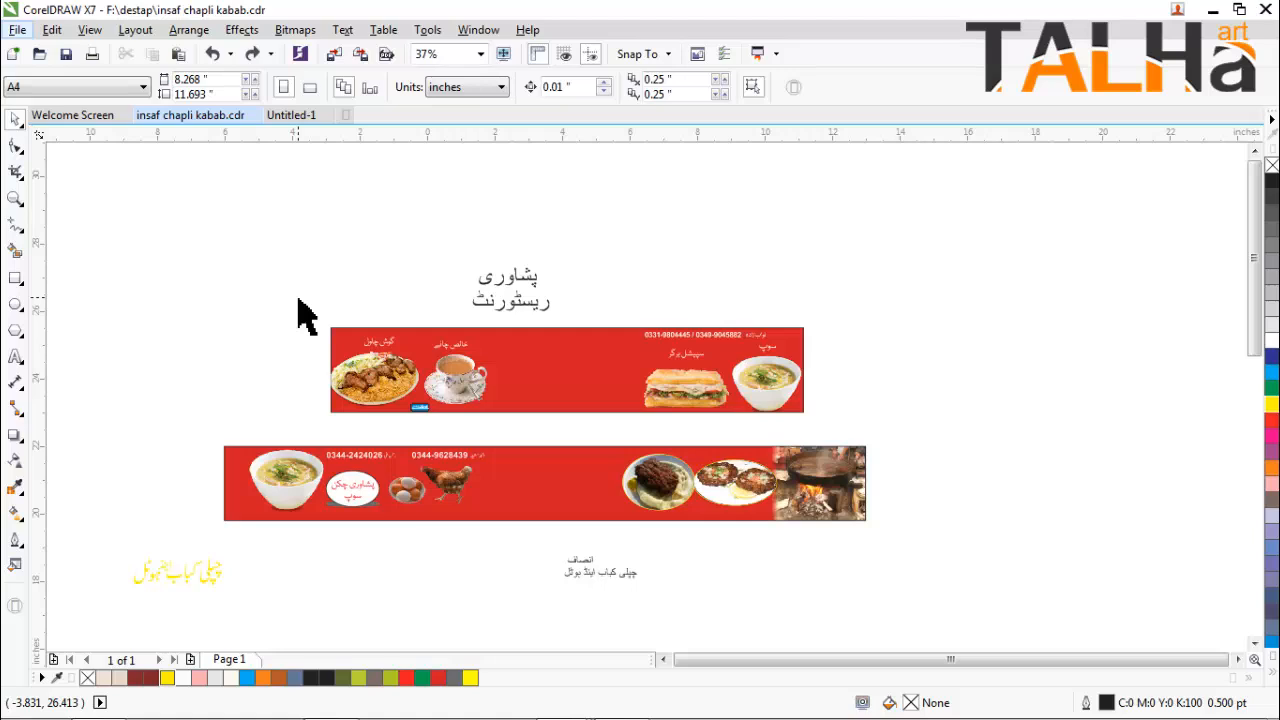
Examine the loose Urdu title texts above the upper red banner and below the lower one.
{"action": "left_click", "coordinate": [266, 245]}
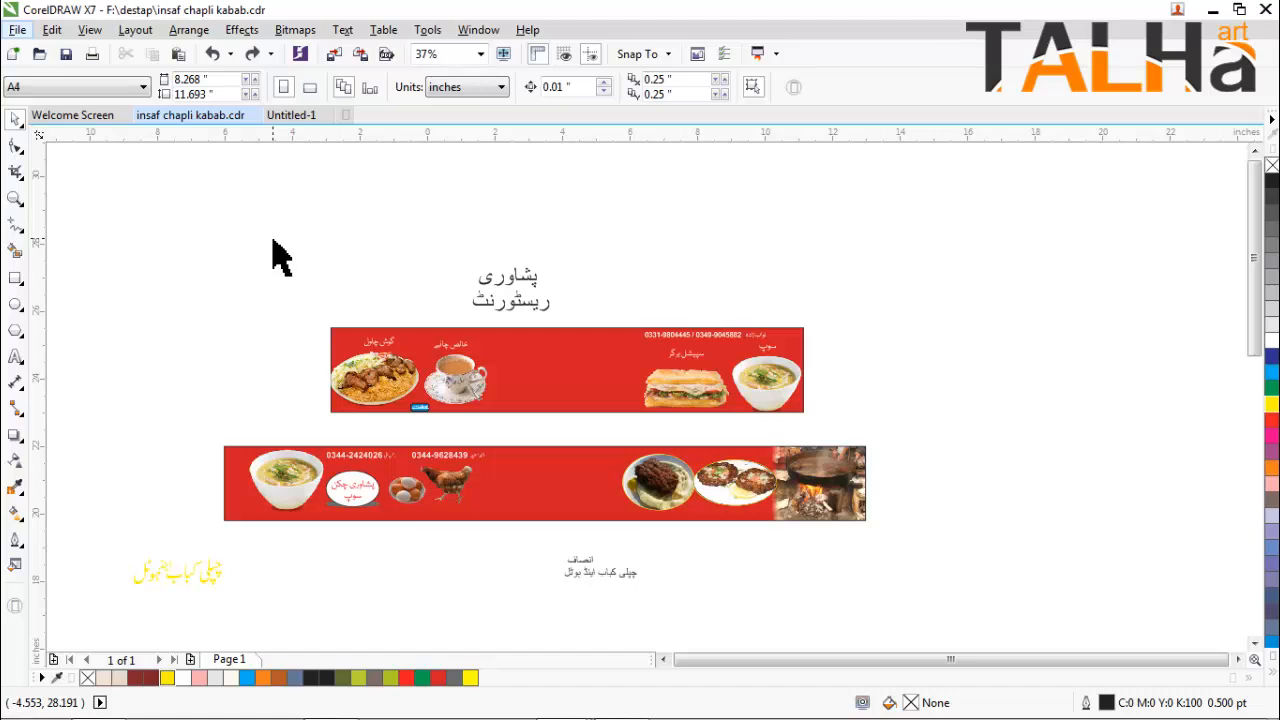
{"action": "left_click", "coordinate": [286, 236]}
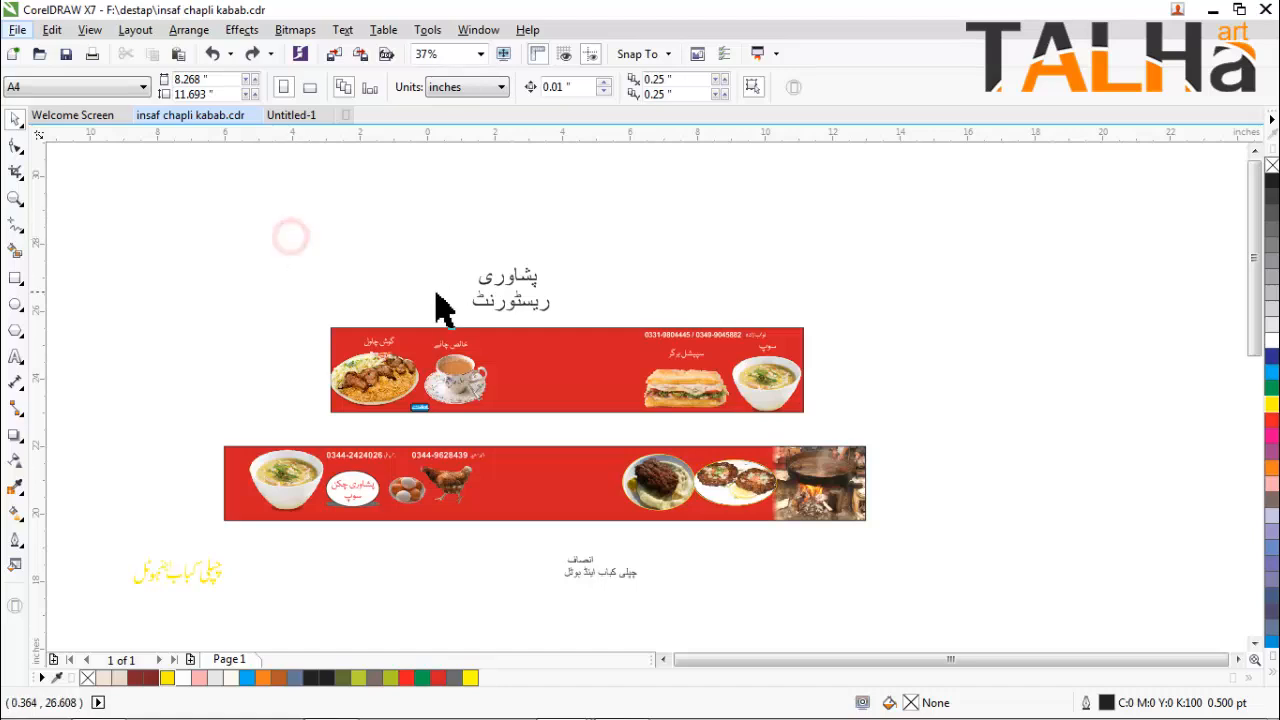
{"action": "scroll", "coordinate": [520, 300], "scroll_direction": "up", "scroll_amount": 2}
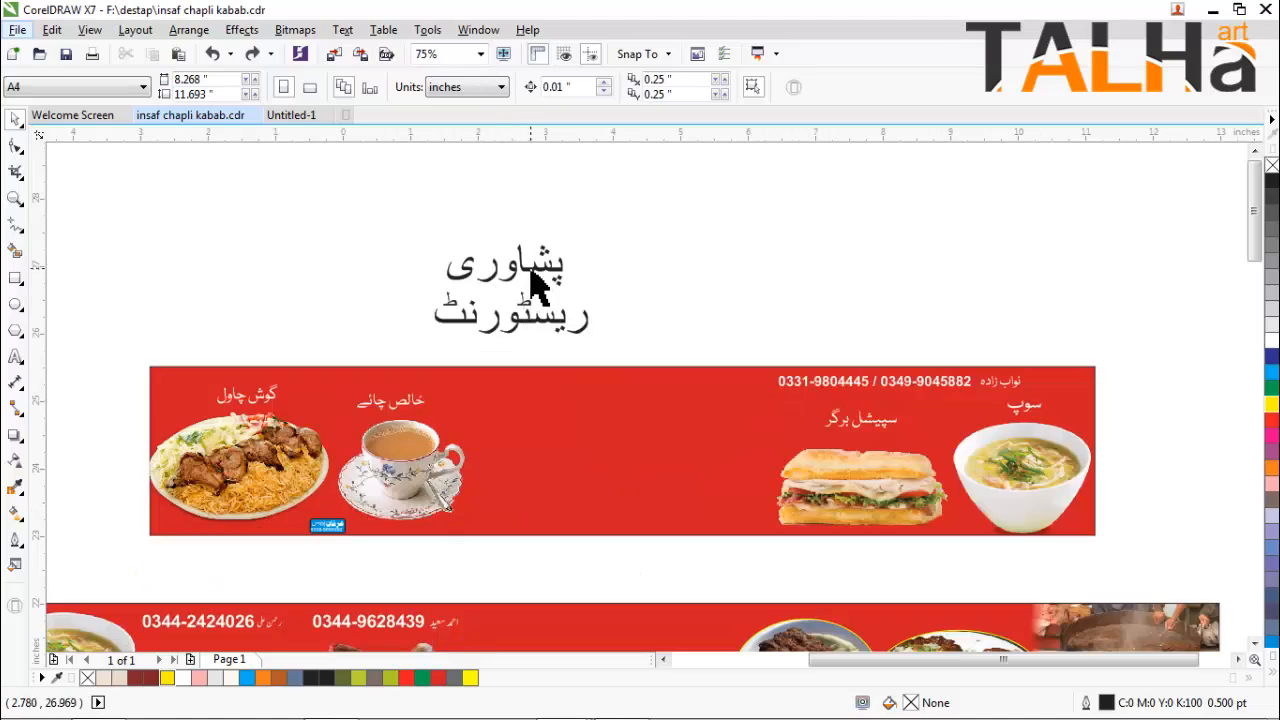
{"action": "left_click", "coordinate": [532, 266]}
{"action": "scroll", "coordinate": [466, 320], "scroll_direction": "down", "scroll_amount": 2}
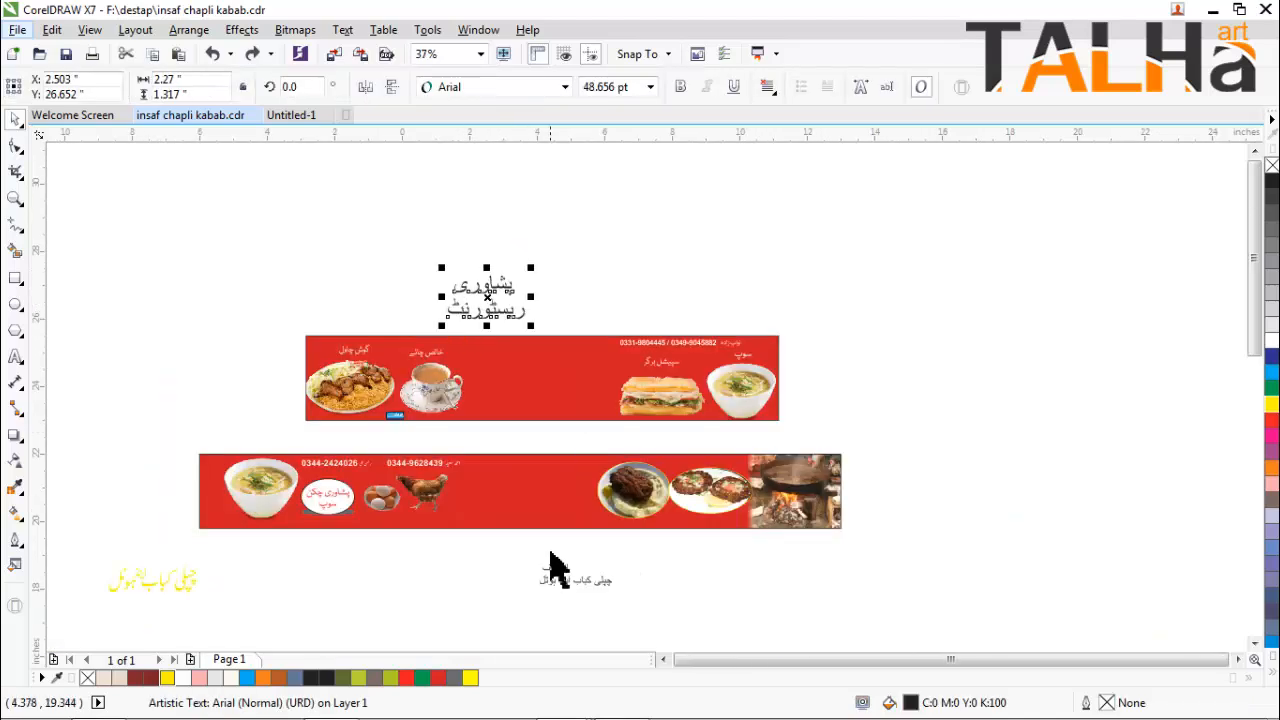
{"action": "scroll", "coordinate": [557, 568], "scroll_direction": "up", "scroll_amount": 2}
{"action": "left_click", "coordinate": [565, 596]}
{"action": "scroll", "coordinate": [570, 600], "scroll_direction": "up", "scroll_amount": 2}
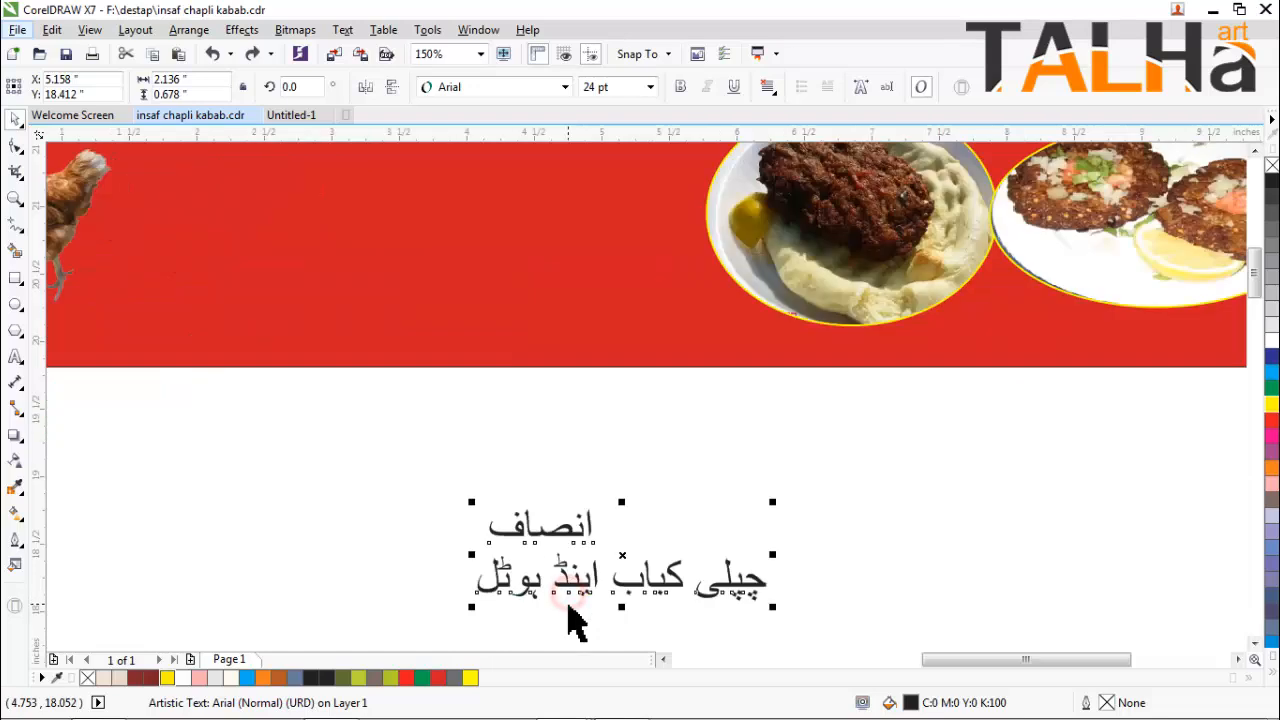
{"action": "scroll", "coordinate": [572, 618], "scroll_direction": "down", "scroll_amount": 2}
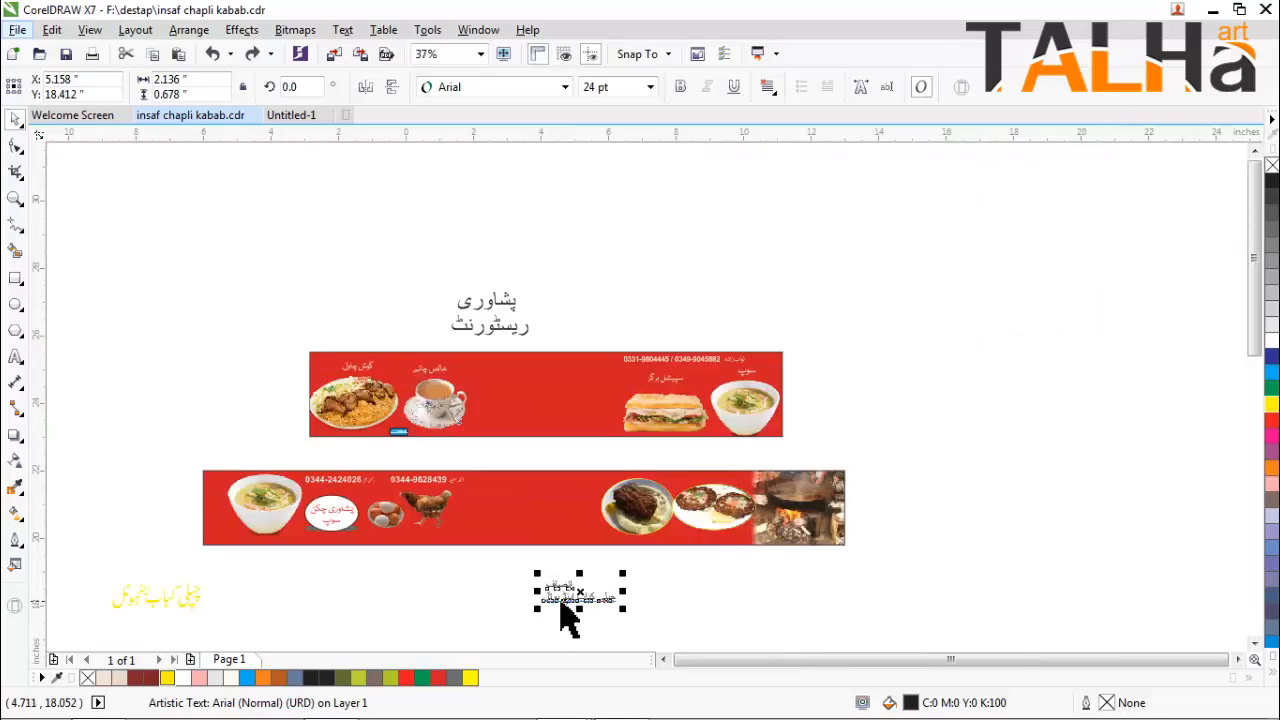
{"action": "scroll", "coordinate": [488, 336], "scroll_direction": "up", "scroll_amount": 2}
{"action": "left_click", "coordinate": [523, 288]}
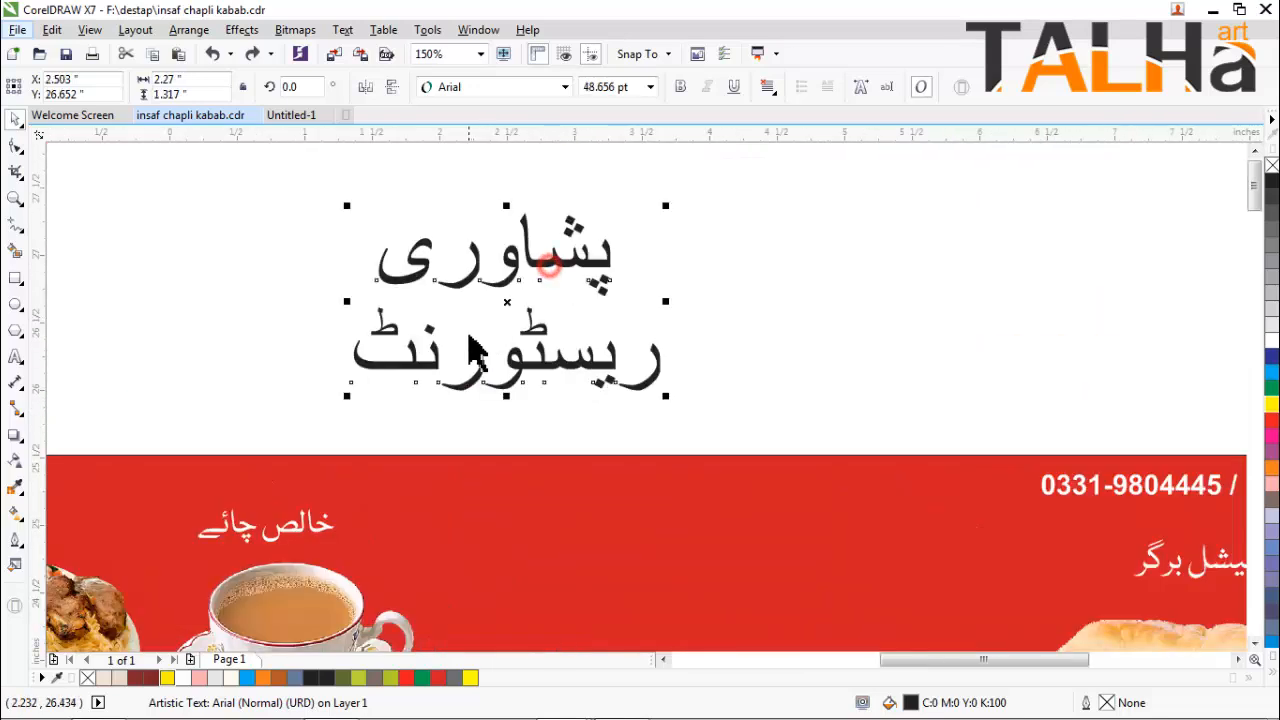
{"action": "scroll", "coordinate": [475, 350], "scroll_direction": "down", "scroll_amount": 1}
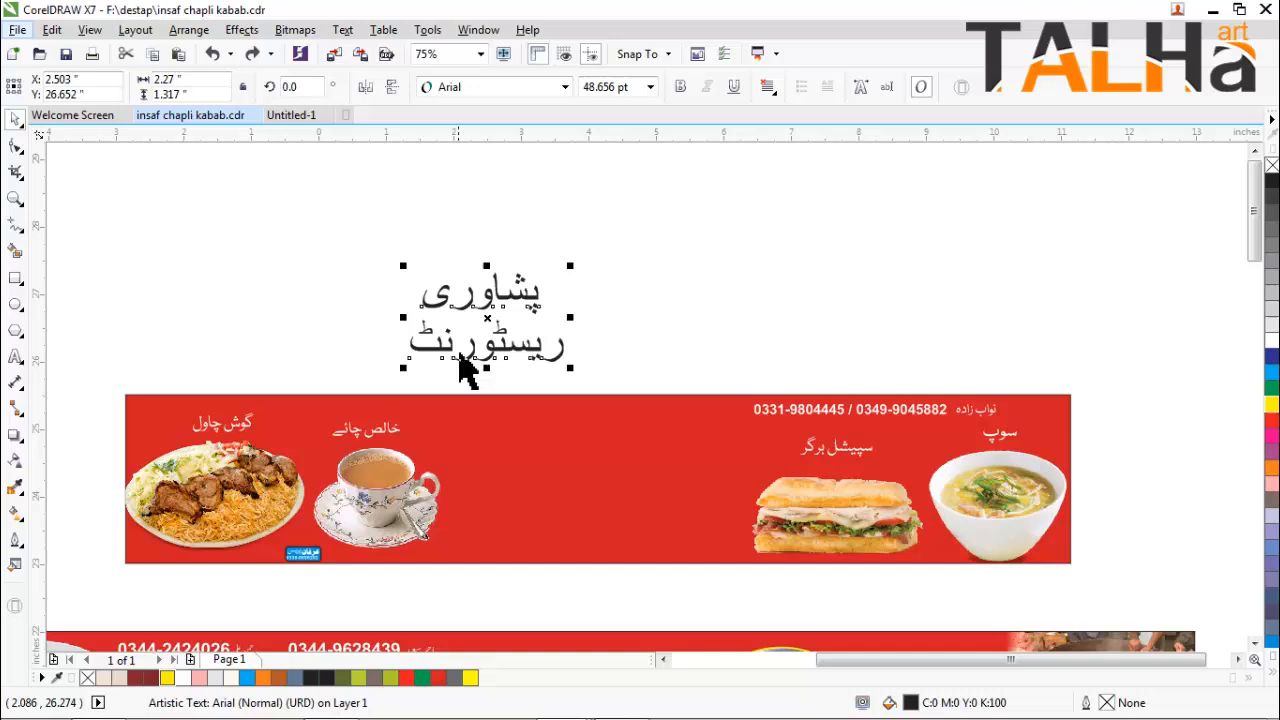
Move the two-line پشاوری ریسٹورنٹ text to about X 0.75, Y 26.86 inches, above the upper banner.
{"action": "left_click", "coordinate": [319, 324]}
{"action": "left_click", "coordinate": [513, 362]}
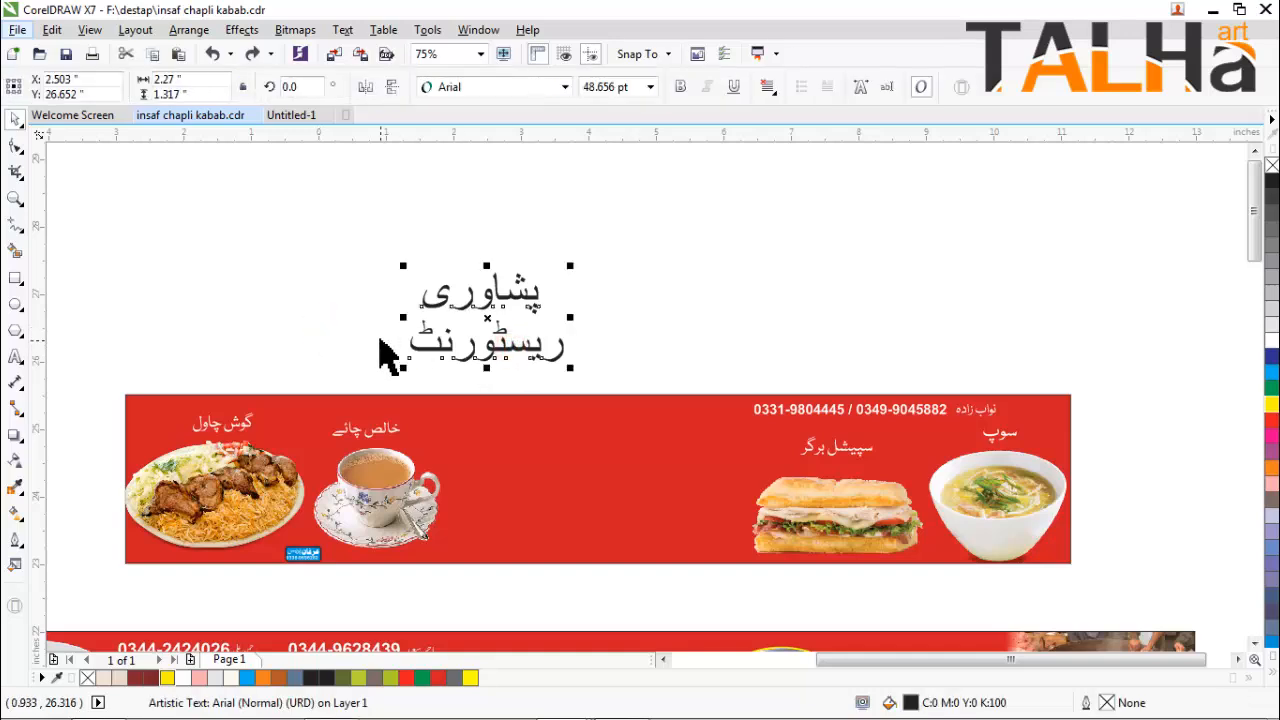
{"action": "left_click_drag", "start_coordinate": [486, 318], "coordinate": [369, 304]}
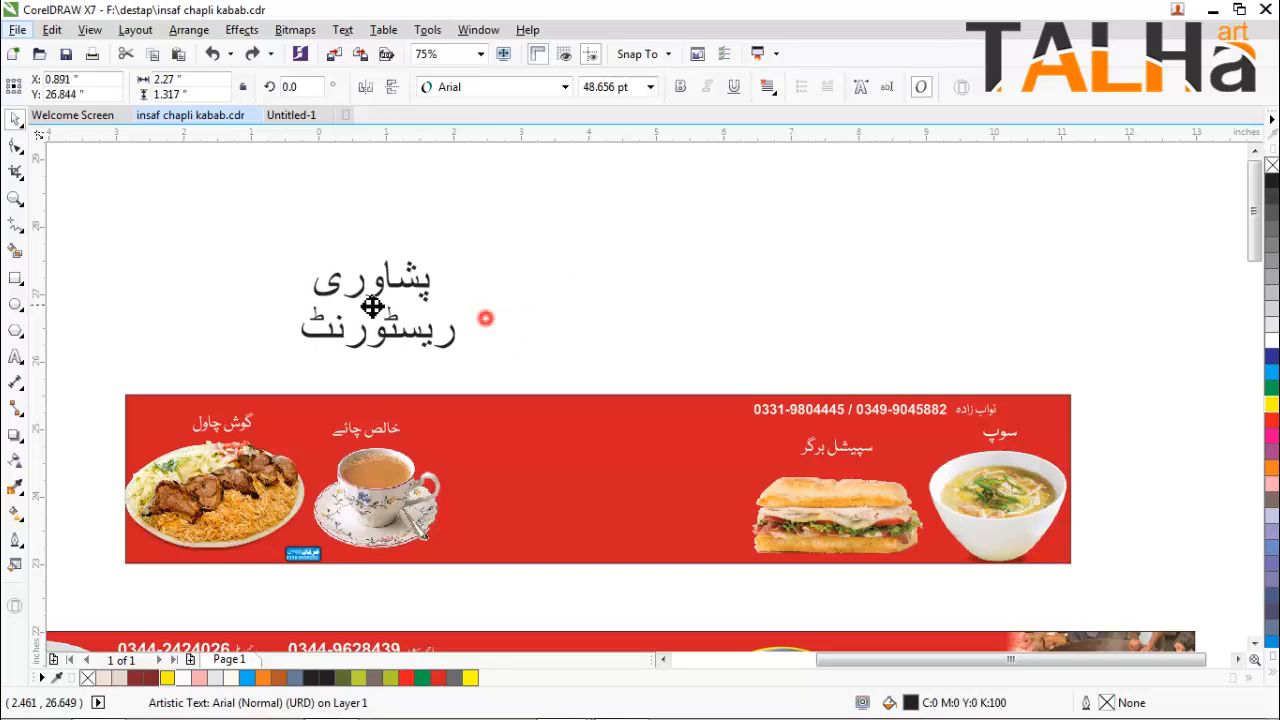
{"action": "scroll", "coordinate": [345, 292], "scroll_direction": "up", "scroll_amount": 1}
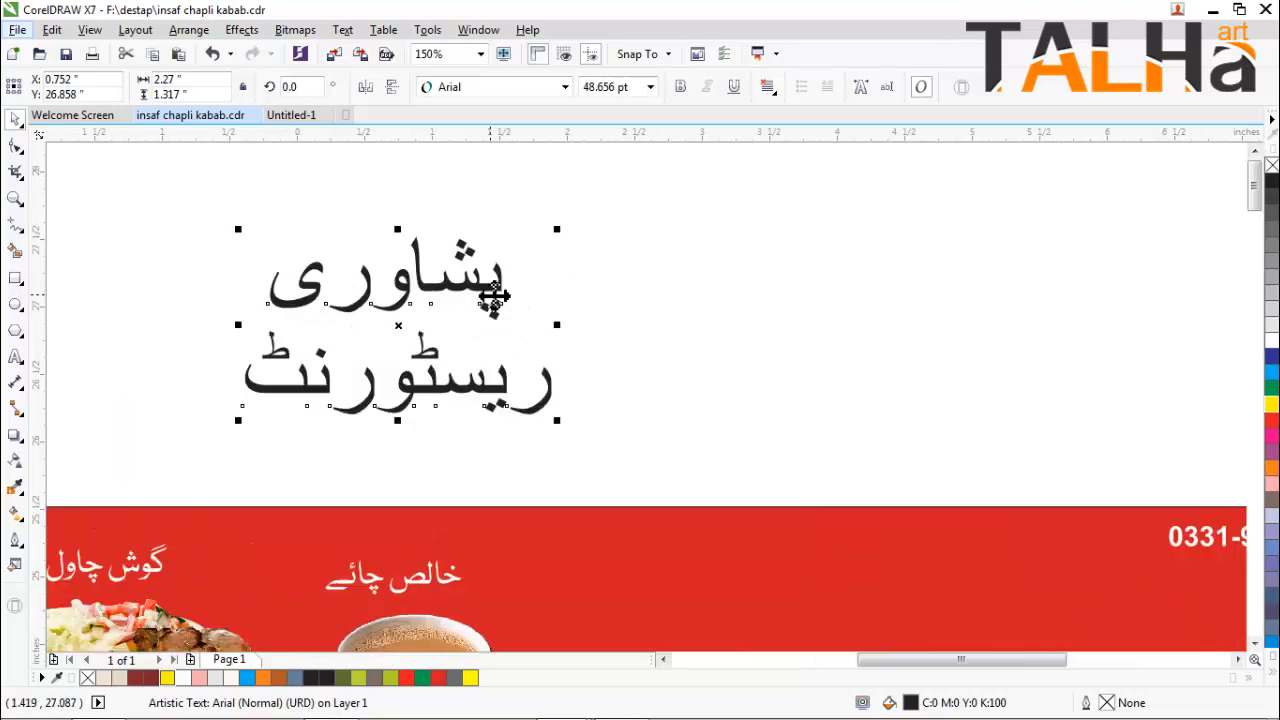
Remove the word پشاوری from the two-line title and paste it as a separate artistic text beside ریسٹورنٹ.
{"action": "double_click", "coordinate": [495, 290]}
{"action": "left_click_drag", "start_coordinate": [509, 291], "coordinate": [257, 292]}
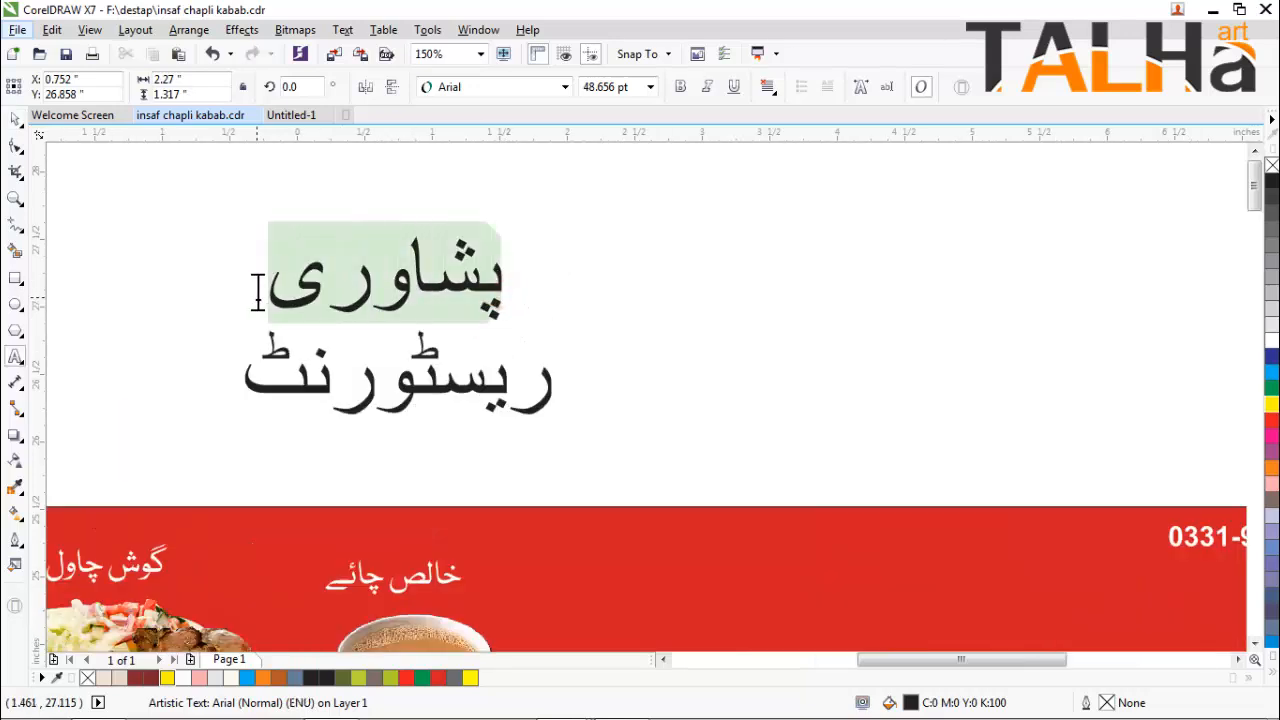
{"action": "left_click_drag", "start_coordinate": [161, 321], "coordinate": [173, 327]}
{"action": "key", "text": "ctrl+c"}
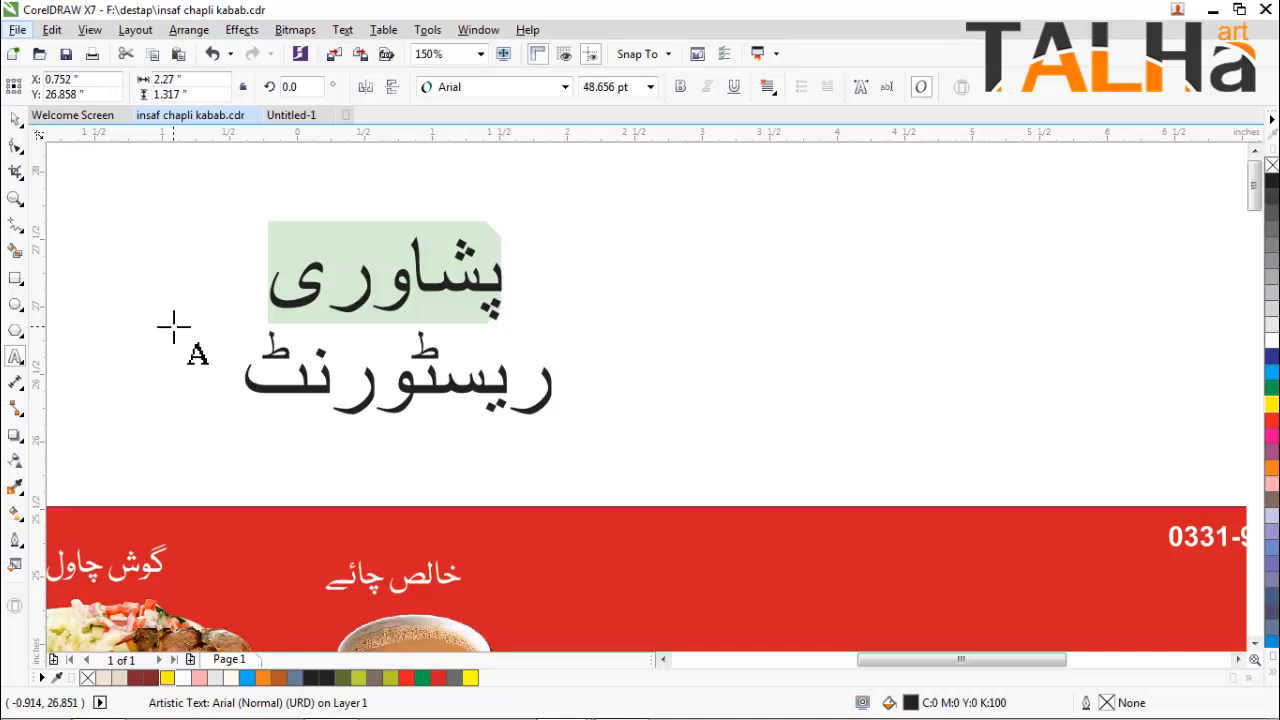
{"action": "key", "text": "Delete"}
{"action": "left_click", "coordinate": [698, 347]}
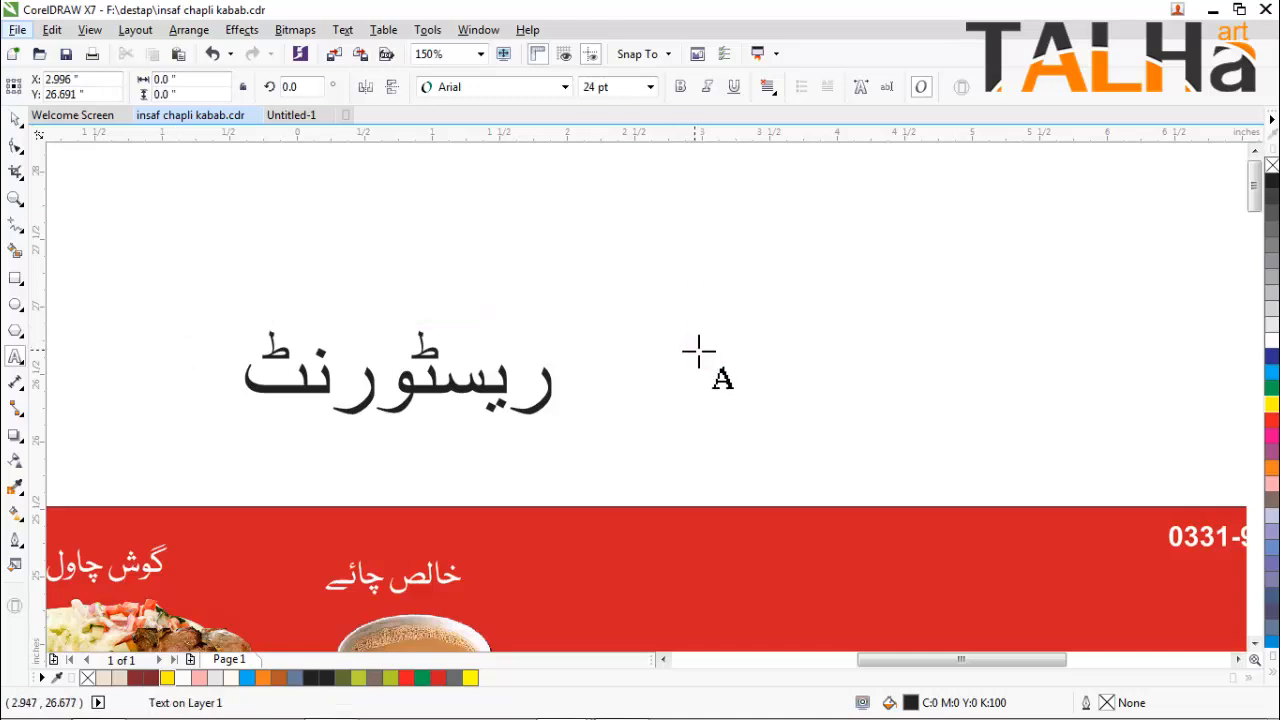
{"action": "key", "text": "ctrl+v"}
{"action": "left_click", "coordinate": [18, 122]}
Place the separate پشاوری text above ریسٹورنٹ, at about X 0.17, Y 27.71 inches.
{"action": "scroll", "coordinate": [775, 372], "scroll_direction": "down", "scroll_amount": 2}
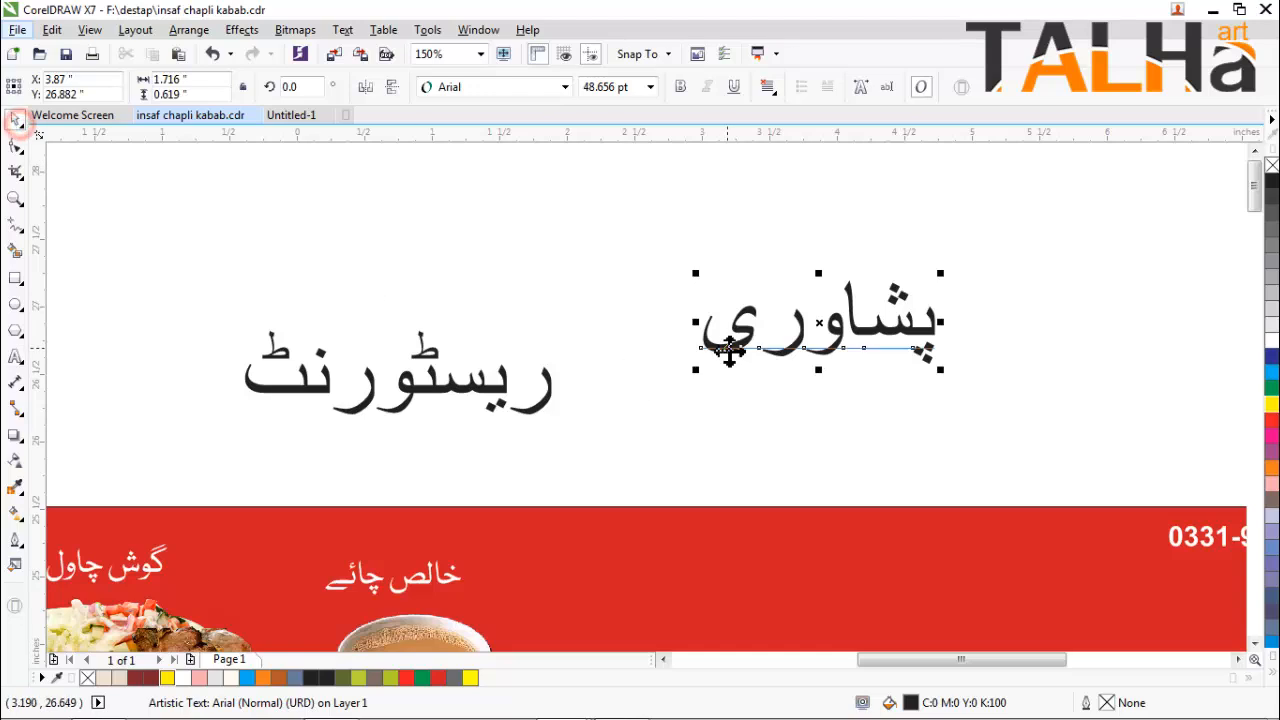
{"action": "scroll", "coordinate": [714, 338], "scroll_direction": "up", "scroll_amount": 2}
{"action": "left_click_drag", "start_coordinate": [714, 338], "coordinate": [414, 283]}
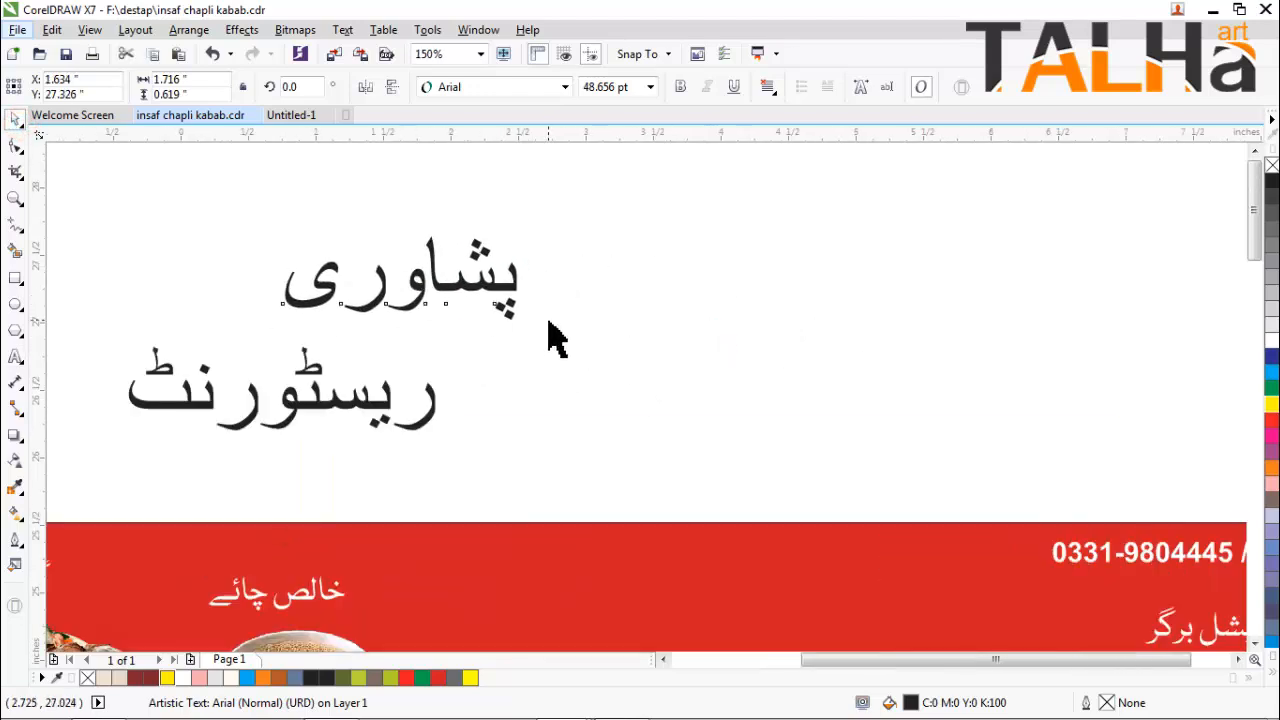
{"action": "scroll", "coordinate": [560, 340], "scroll_direction": "down", "scroll_amount": 2}
{"action": "scroll", "coordinate": [440, 350], "scroll_direction": "up", "scroll_amount": 1}
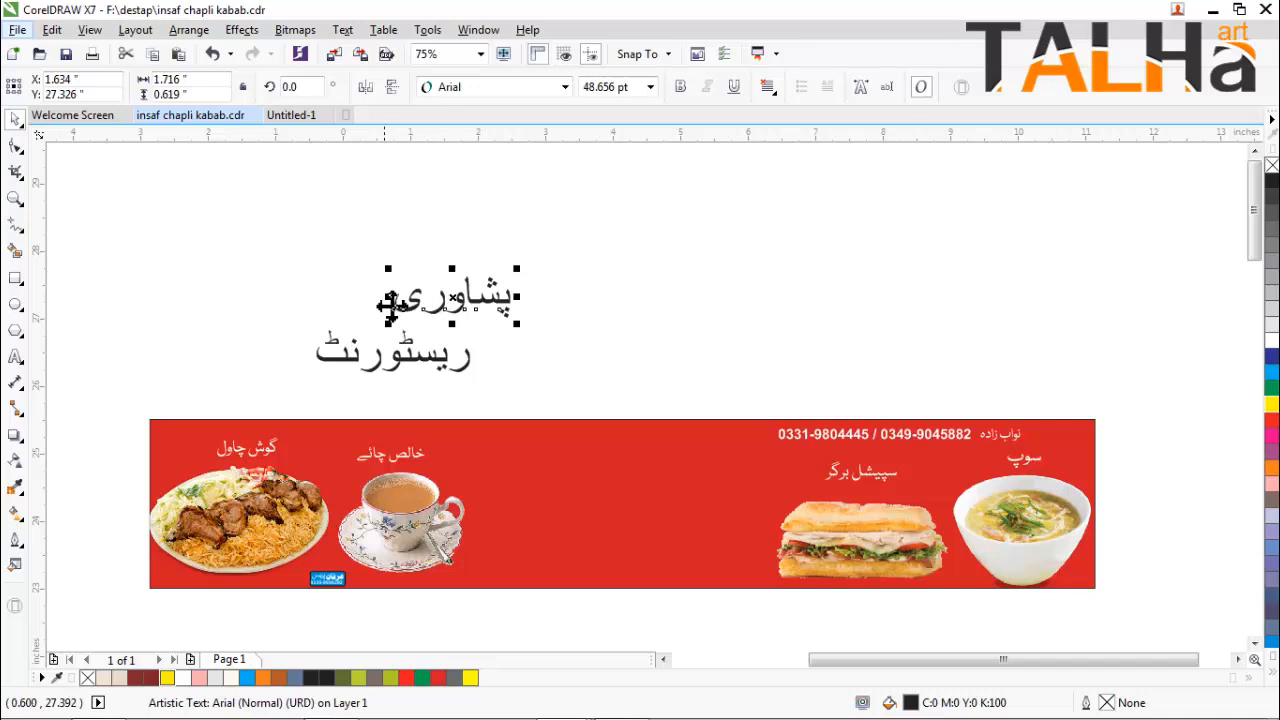
{"action": "left_click_drag", "start_coordinate": [471, 300], "coordinate": [366, 260]}
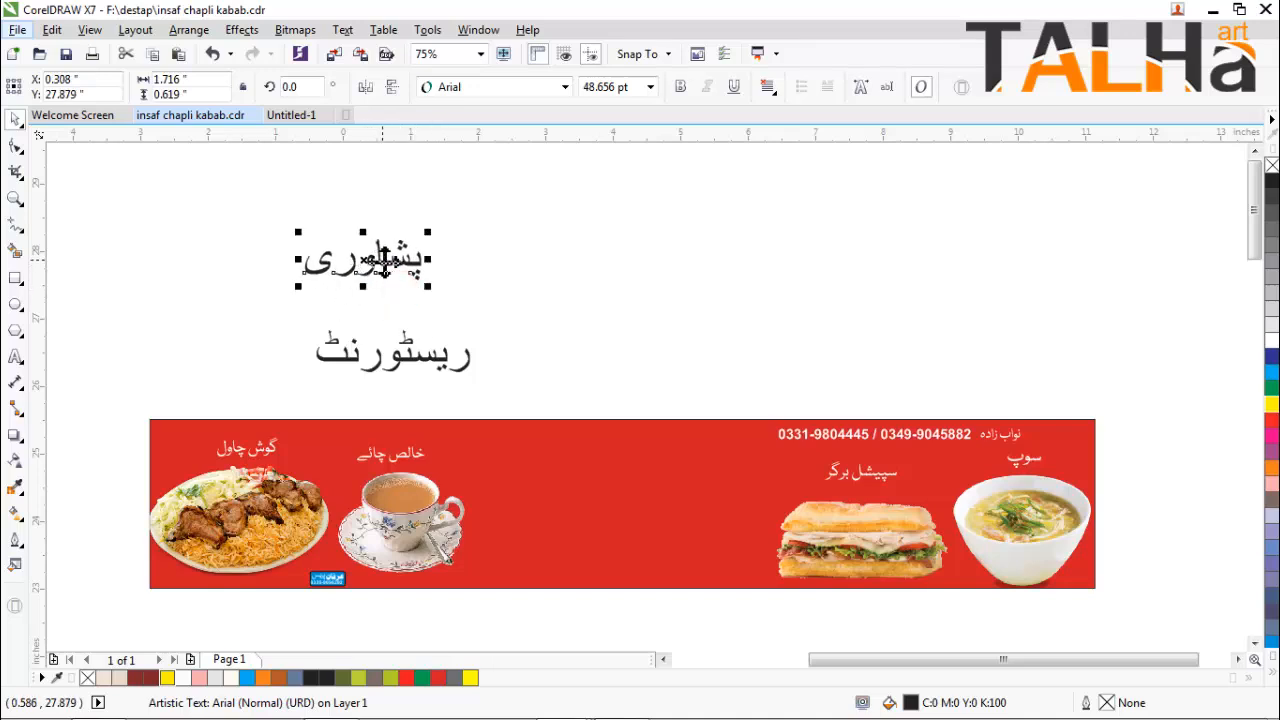
{"action": "left_click_drag", "start_coordinate": [381, 260], "coordinate": [372, 271]}
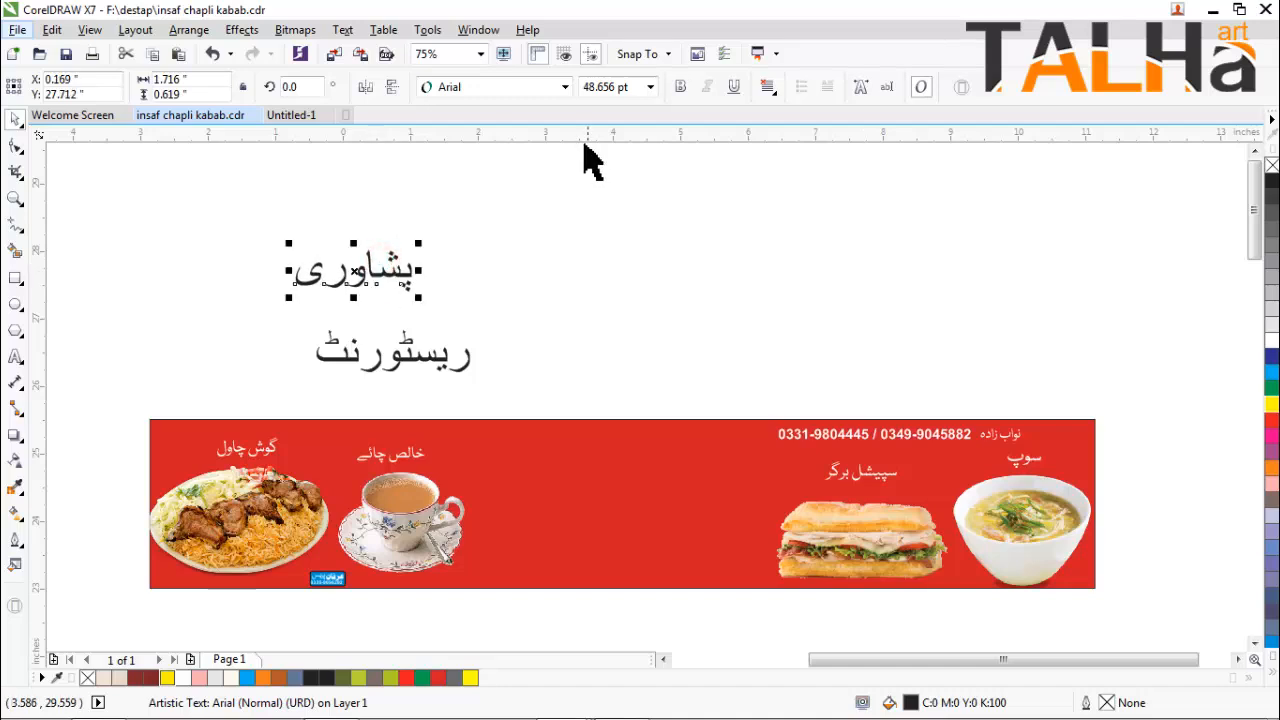
{"action": "left_click", "coordinate": [534, 93]}
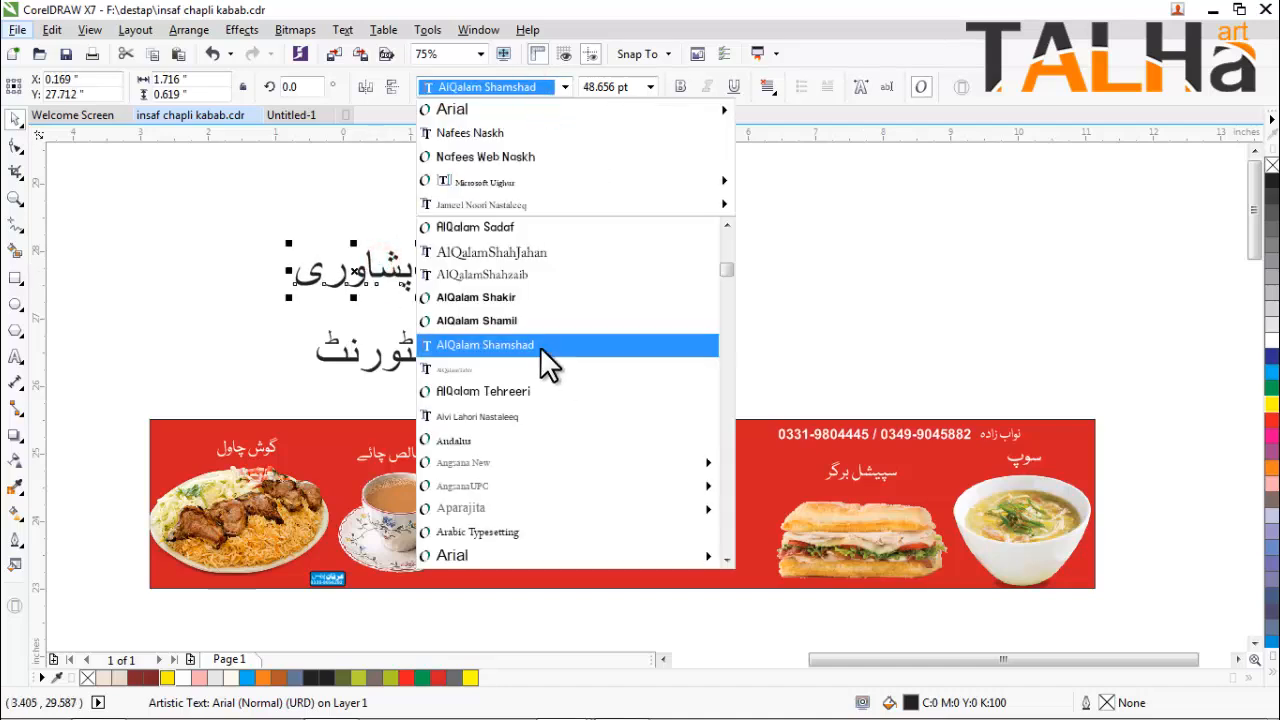
{"action": "scroll", "coordinate": [543, 360], "scroll_direction": "down", "scroll_amount": 2}
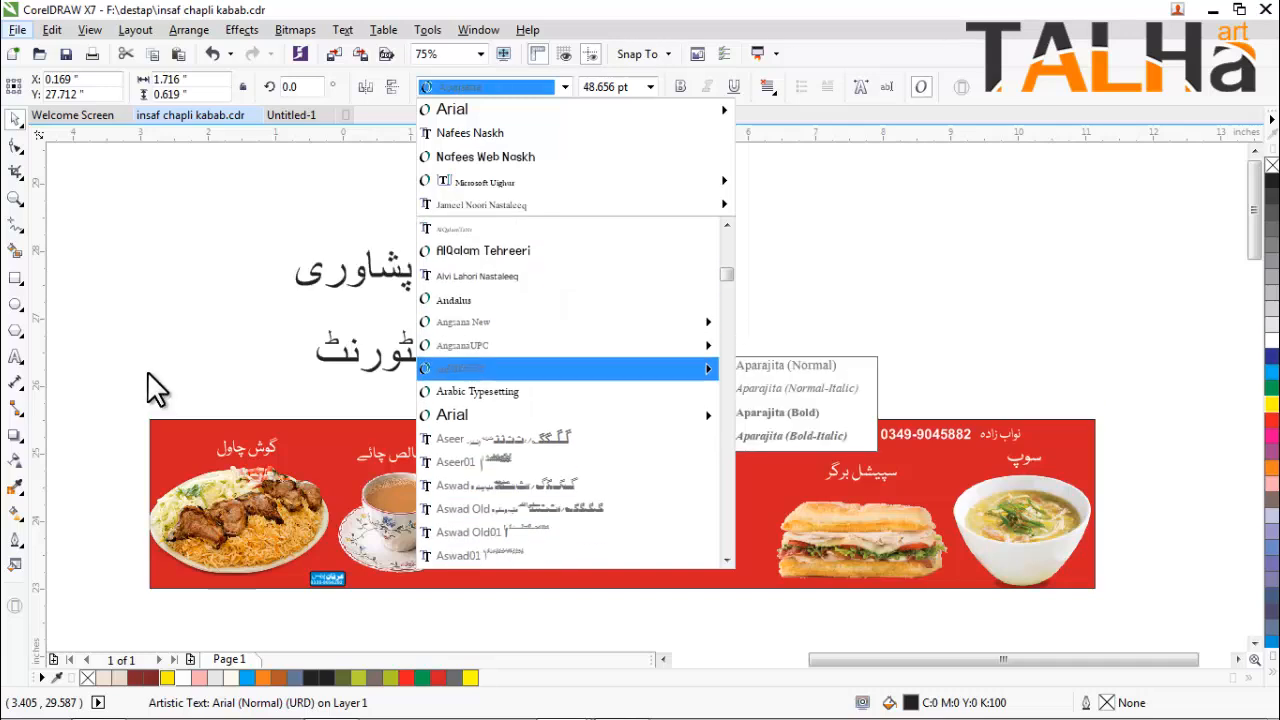
{"action": "left_click", "coordinate": [155, 388]}
{"action": "scroll", "coordinate": [741, 415], "scroll_direction": "down", "scroll_amount": 2}
{"action": "scroll", "coordinate": [686, 349], "scroll_direction": "up", "scroll_amount": 2}
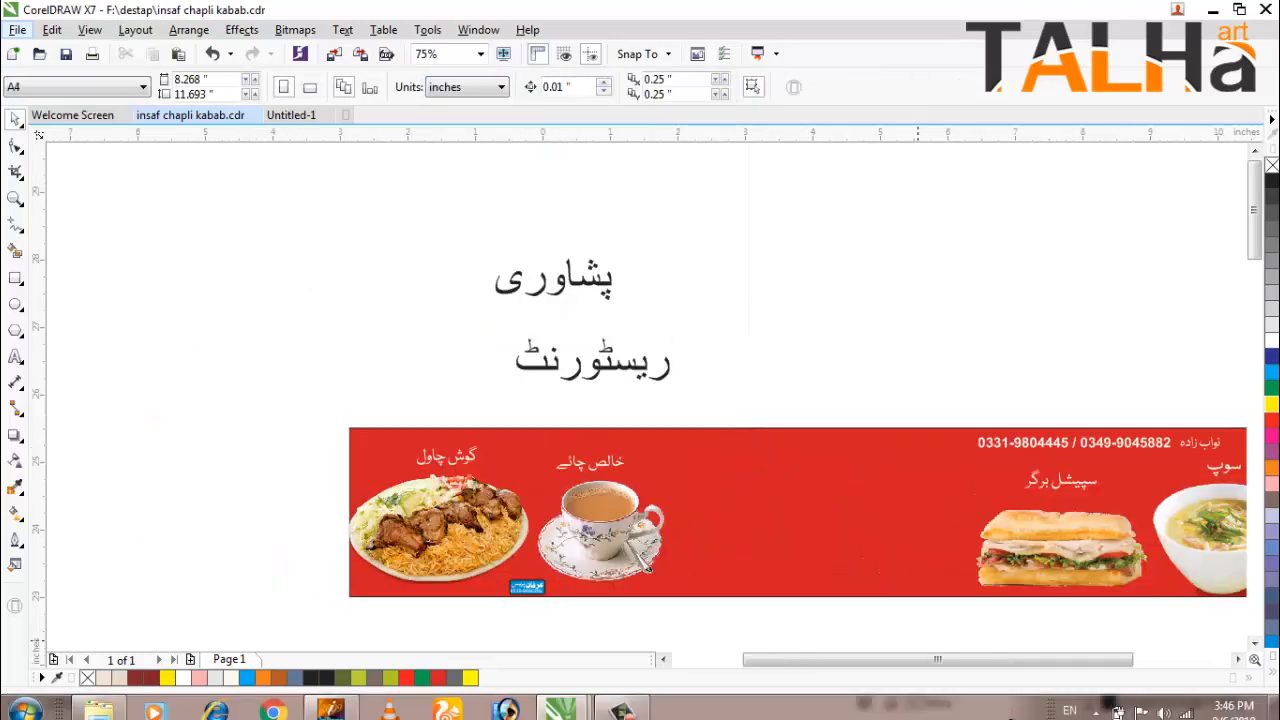
{"action": "left_click", "coordinate": [1069, 711]}
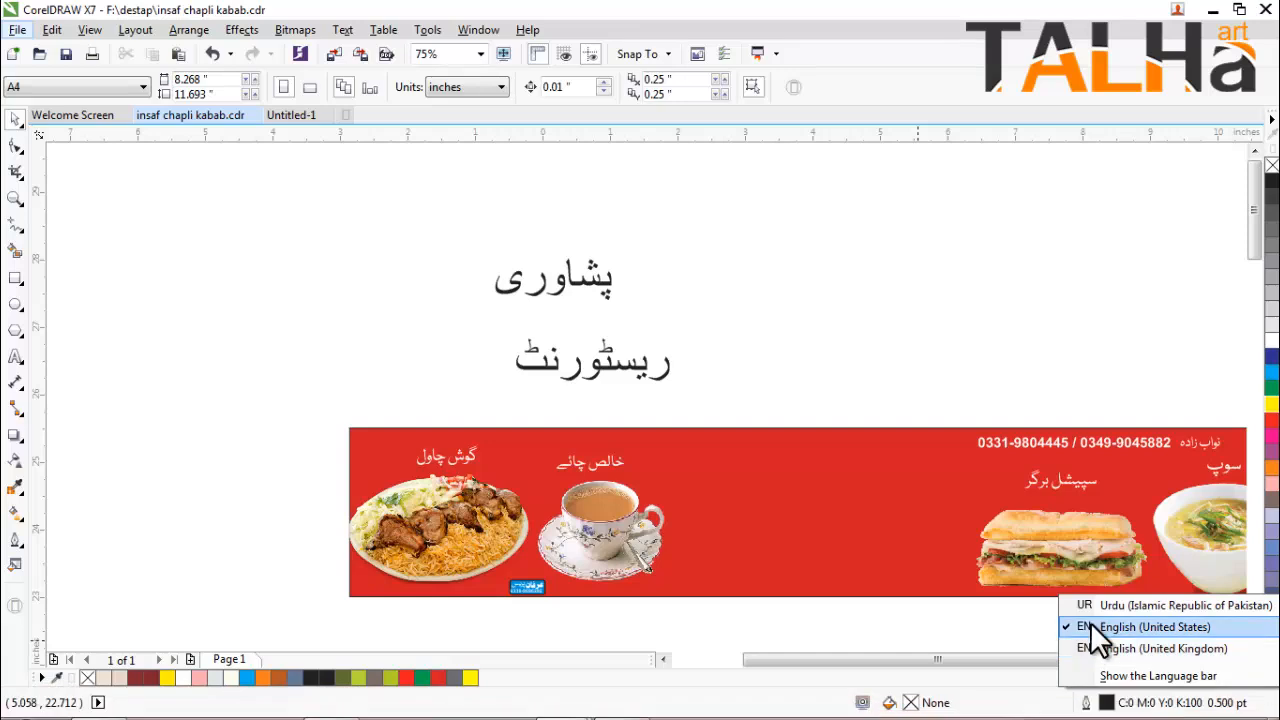
{"action": "left_click", "coordinate": [790, 288]}
Set the font of the پشاوری text to Nafees Web Naskh.
{"action": "left_click", "coordinate": [603, 279]}
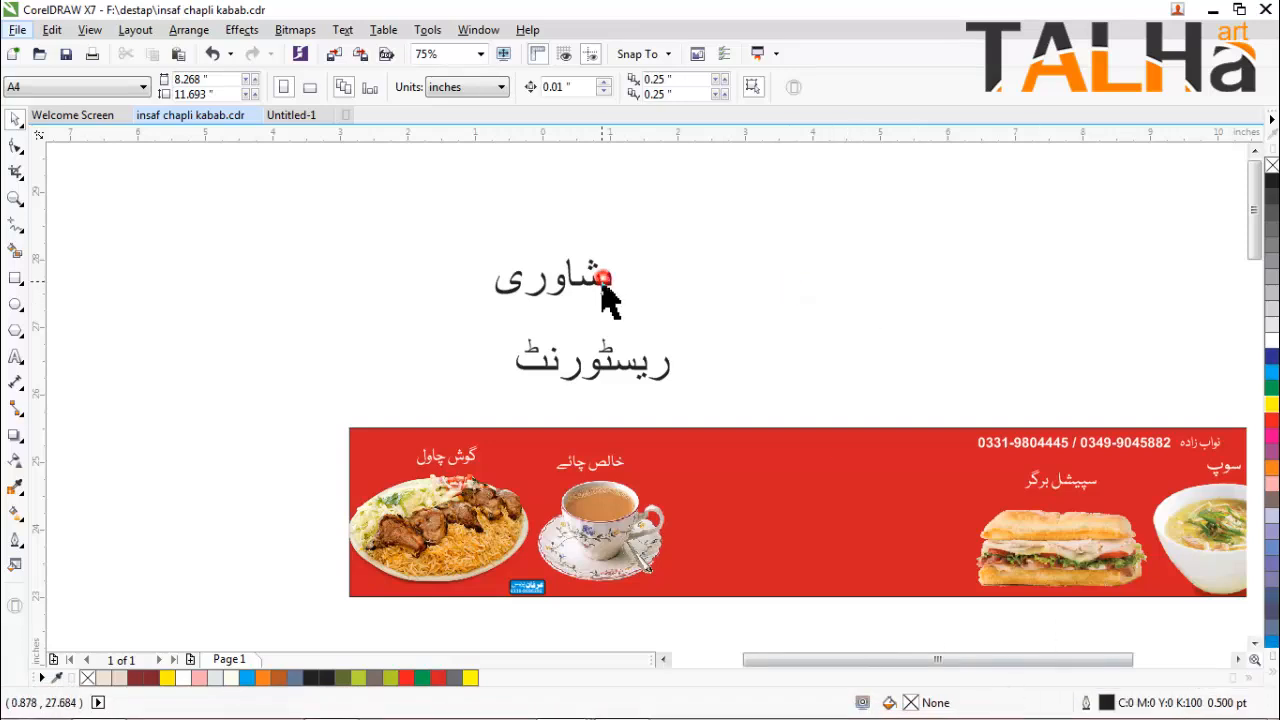
{"action": "scroll", "coordinate": [414, 286], "scroll_direction": "down", "scroll_amount": 2}
{"action": "scroll", "coordinate": [470, 282], "scroll_direction": "up", "scroll_amount": 2}
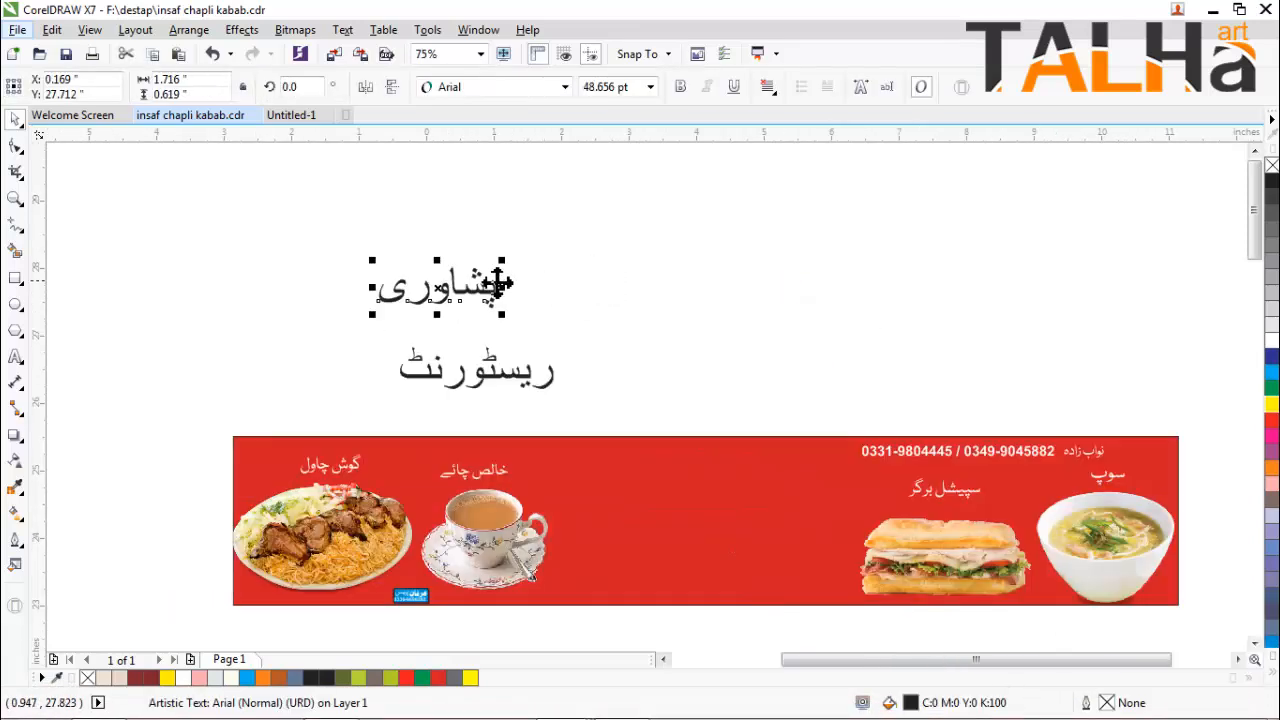
{"action": "left_click", "coordinate": [530, 90]}
{"action": "scroll", "coordinate": [543, 384], "scroll_direction": "down", "scroll_amount": 1}
{"action": "scroll", "coordinate": [543, 384], "scroll_direction": "down", "scroll_amount": 7}
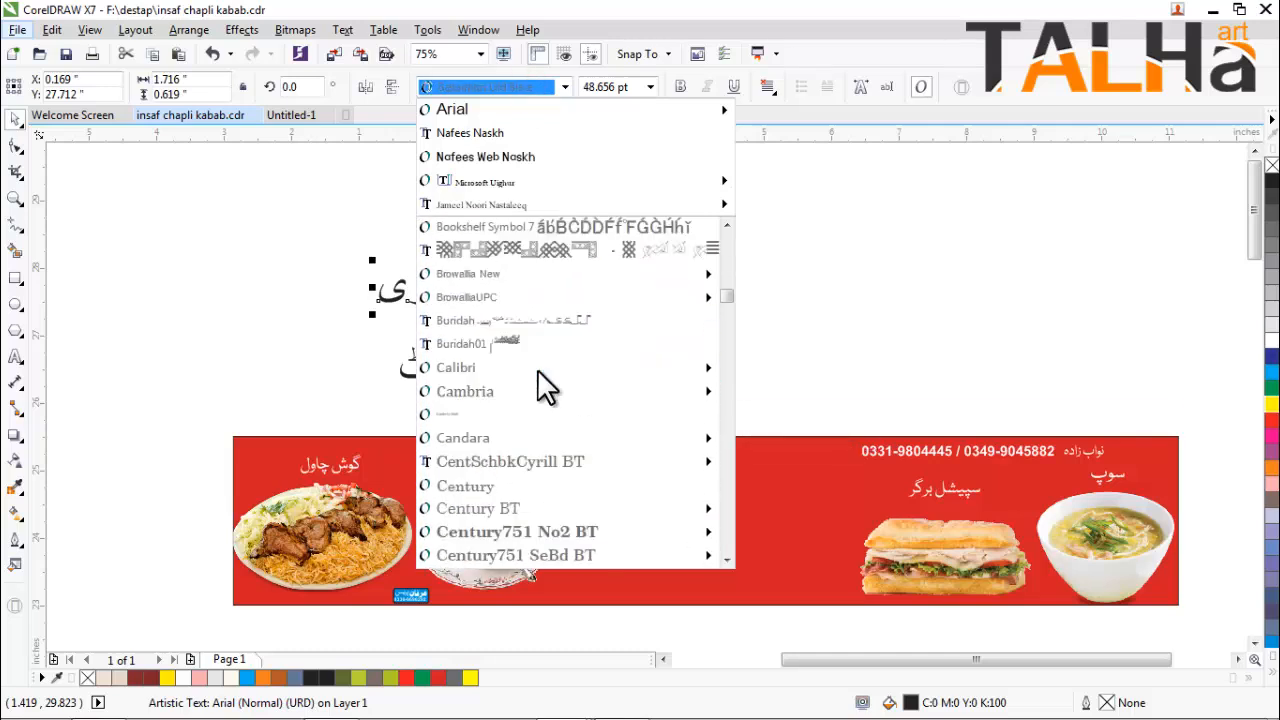
{"action": "type", "text": "Nafees"}
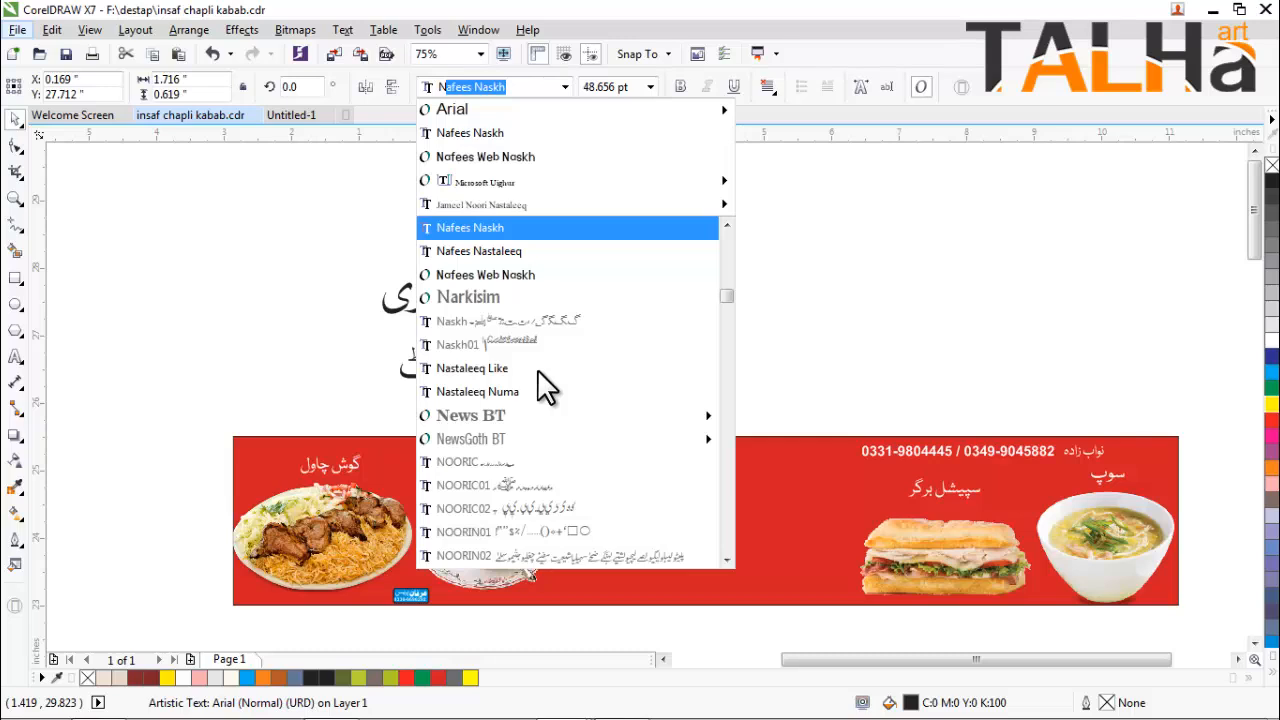
{"action": "key", "text": "Down"}
{"action": "key", "text": "Down"}
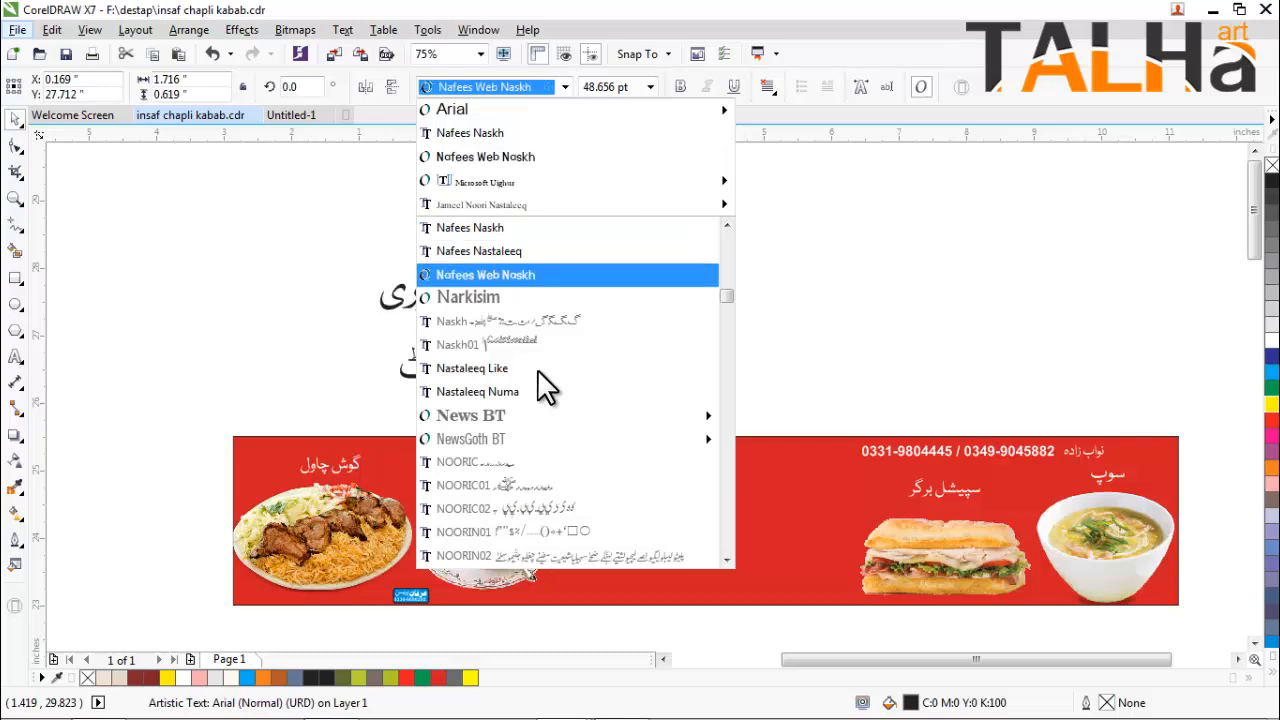
{"action": "key", "text": "Return"}
Enlarge the پشاوری text to about 92.6 pt and place it in the empty middle area of the upper red banner.
{"action": "left_click_drag", "start_coordinate": [445, 305], "coordinate": [571, 541]}
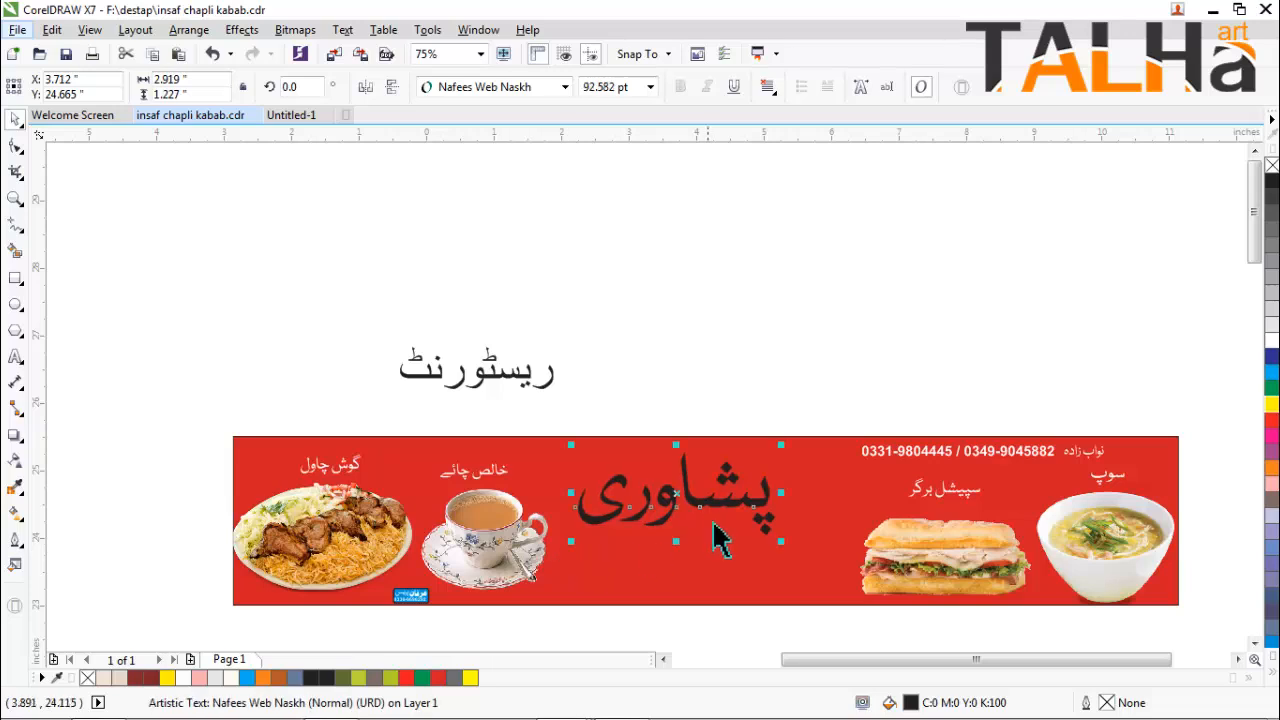
{"action": "left_click_drag", "start_coordinate": [712, 497], "coordinate": [728, 494]}
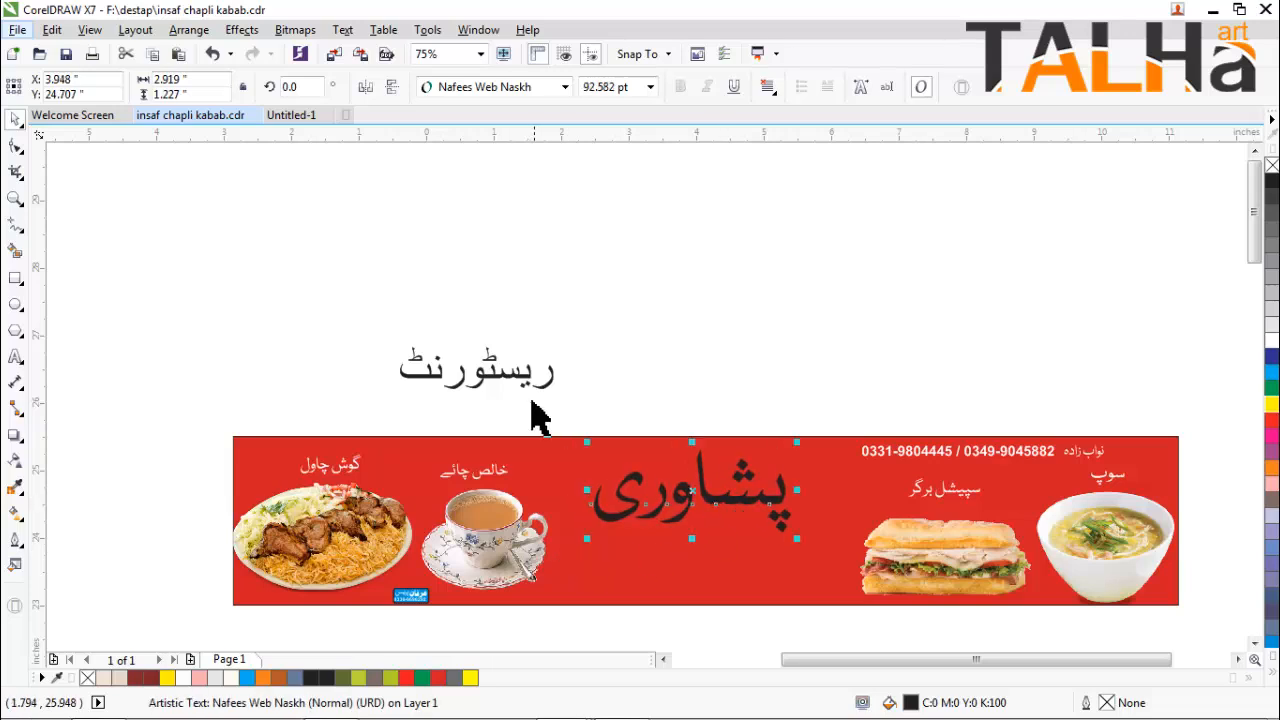
Move the ریسٹورنٹ text to about X -0.14, Y 26.86 inches, above the left part of the upper banner.
{"action": "scroll", "coordinate": [540, 415], "scroll_direction": "down", "scroll_amount": 1}
{"action": "scroll", "coordinate": [664, 480], "scroll_direction": "up", "scroll_amount": 1}
{"action": "left_click", "coordinate": [378, 300]}
{"action": "left_click_drag", "start_coordinate": [378, 300], "coordinate": [318, 277]}
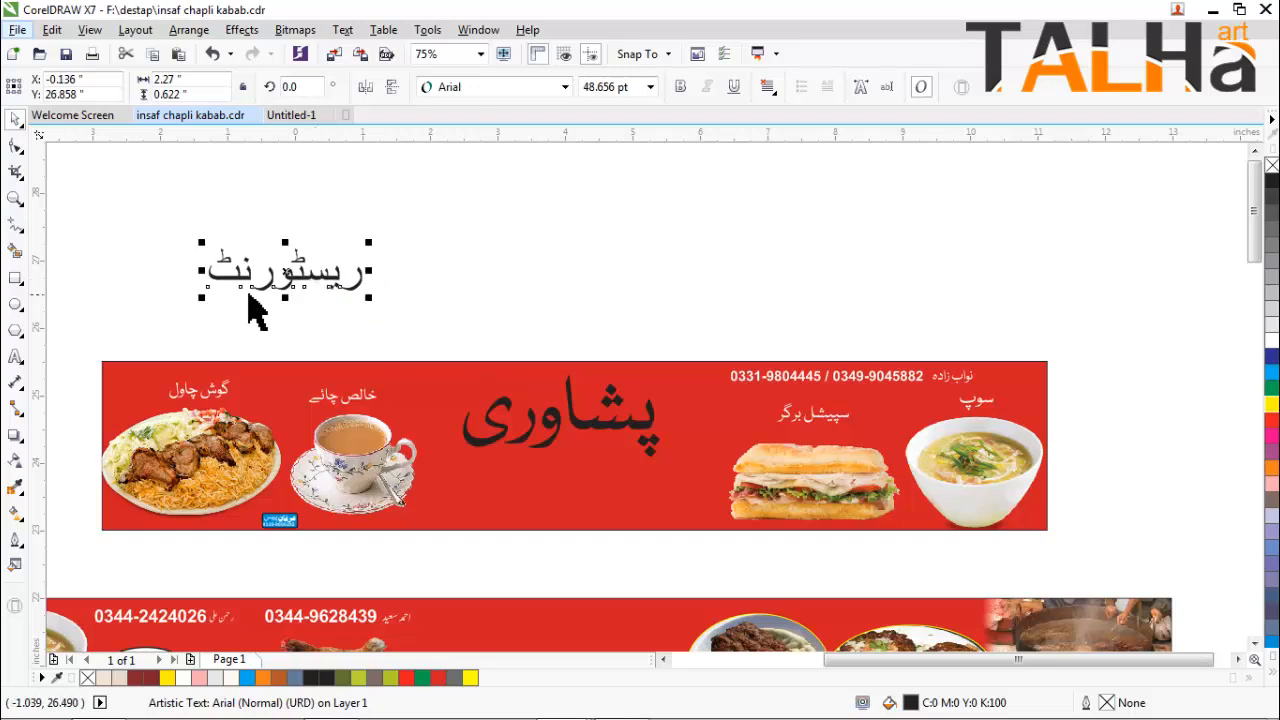
Look through the font list, including the AlQalam, Batool and Bombay Black entries, for a style suited to the ریسٹورنٹ text.
{"action": "left_click", "coordinate": [516, 85]}
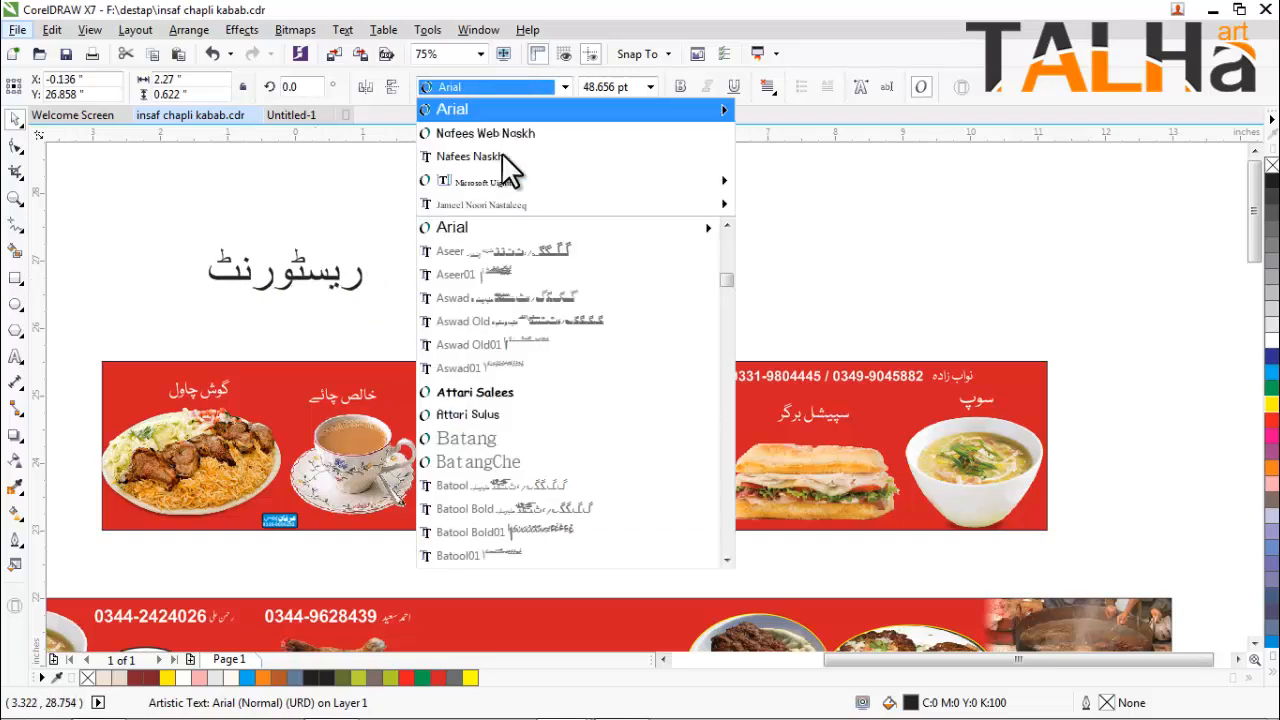
{"action": "scroll", "coordinate": [518, 315], "scroll_direction": "down", "scroll_amount": 3}
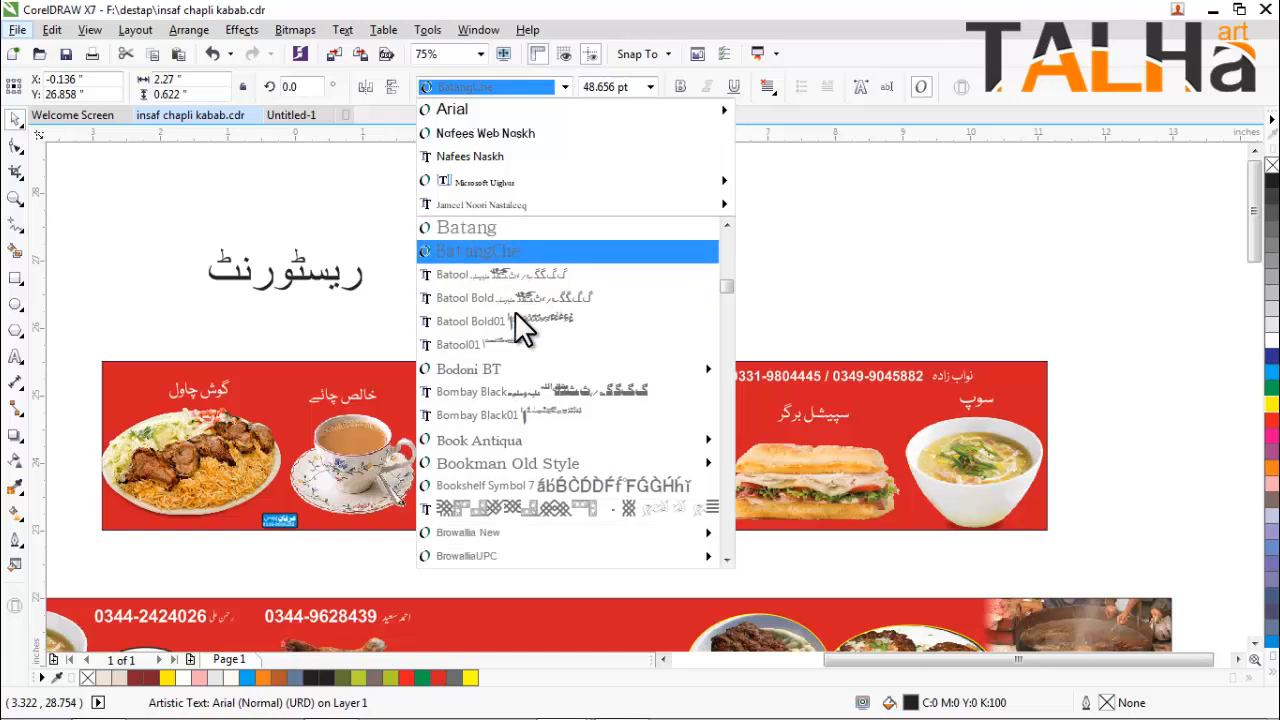
{"action": "key", "text": "Up"}
{"action": "key", "text": "Down"}
{"action": "key", "text": "Down"}
{"action": "key", "text": "Down"}
{"action": "key", "text": "Down"}
{"action": "key", "text": "Down"}
{"action": "key", "text": "Down"}
{"action": "key", "text": "Down"}
{"action": "key", "text": "Down"}
{"action": "key", "text": "Down"}
{"action": "key", "text": "Down"}
{"action": "key", "text": "Down"}
{"action": "key", "text": "Down"}
{"action": "key", "text": "Down"}
{"action": "key", "text": "Down"}
{"action": "key", "text": "Down"}
{"action": "key", "text": "Down"}
{"action": "key", "text": "Down"}
{"action": "key", "text": "Down"}
{"action": "key", "text": "Down"}
{"action": "key", "text": "Down"}
{"action": "key", "text": "Down"}
{"action": "key", "text": "Down"}
{"action": "key", "text": "Down"}
{"action": "key", "text": "Down"}
{"action": "key", "text": "Down"}
{"action": "key", "text": "Down"}
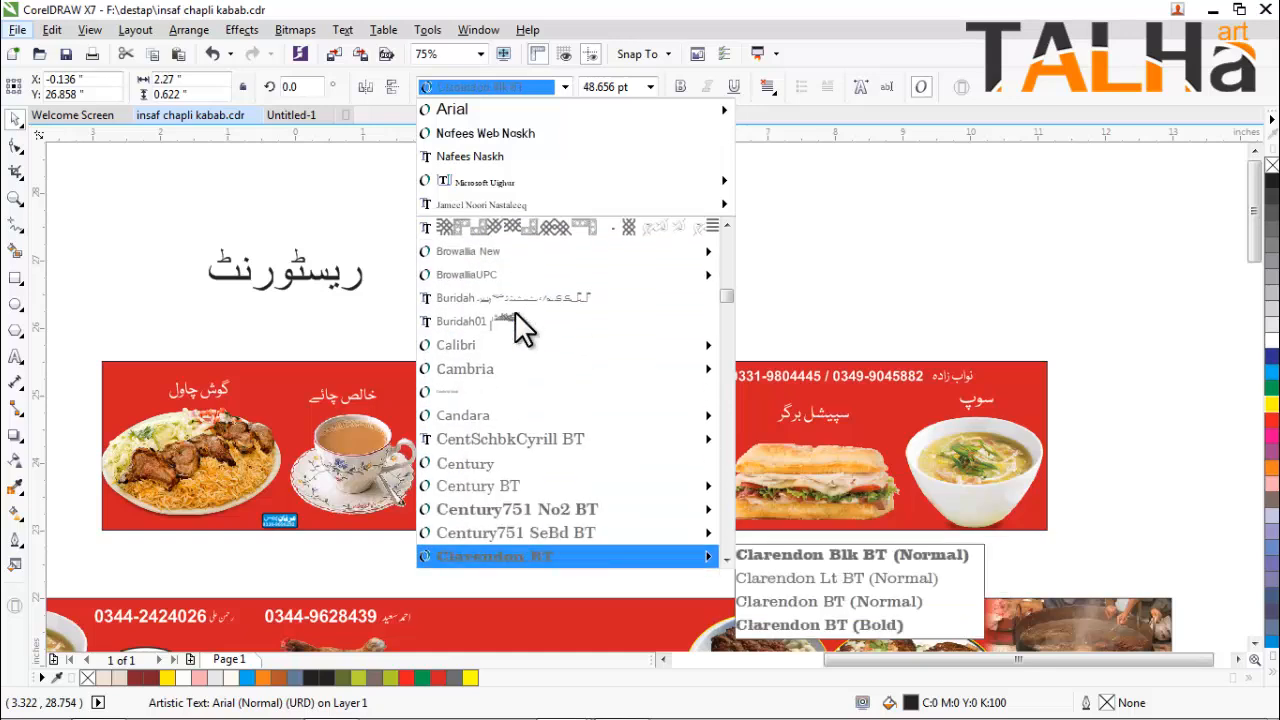
{"action": "type", "text": "ba"}
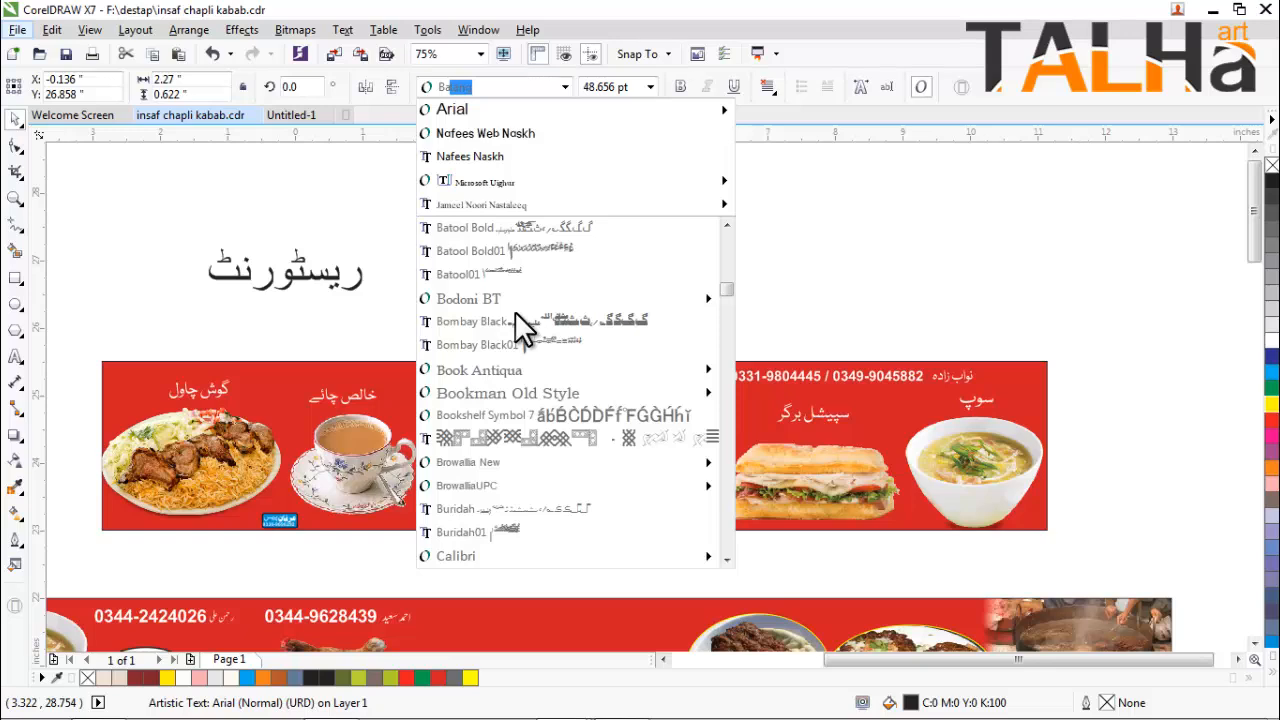
{"action": "key", "text": "Down"}
{"action": "key", "text": "Down"}
{"action": "key", "text": "Down"}
{"action": "key", "text": "Down"}
{"action": "key", "text": "Down"}
{"action": "key", "text": "Down"}
{"action": "key", "text": "Down"}
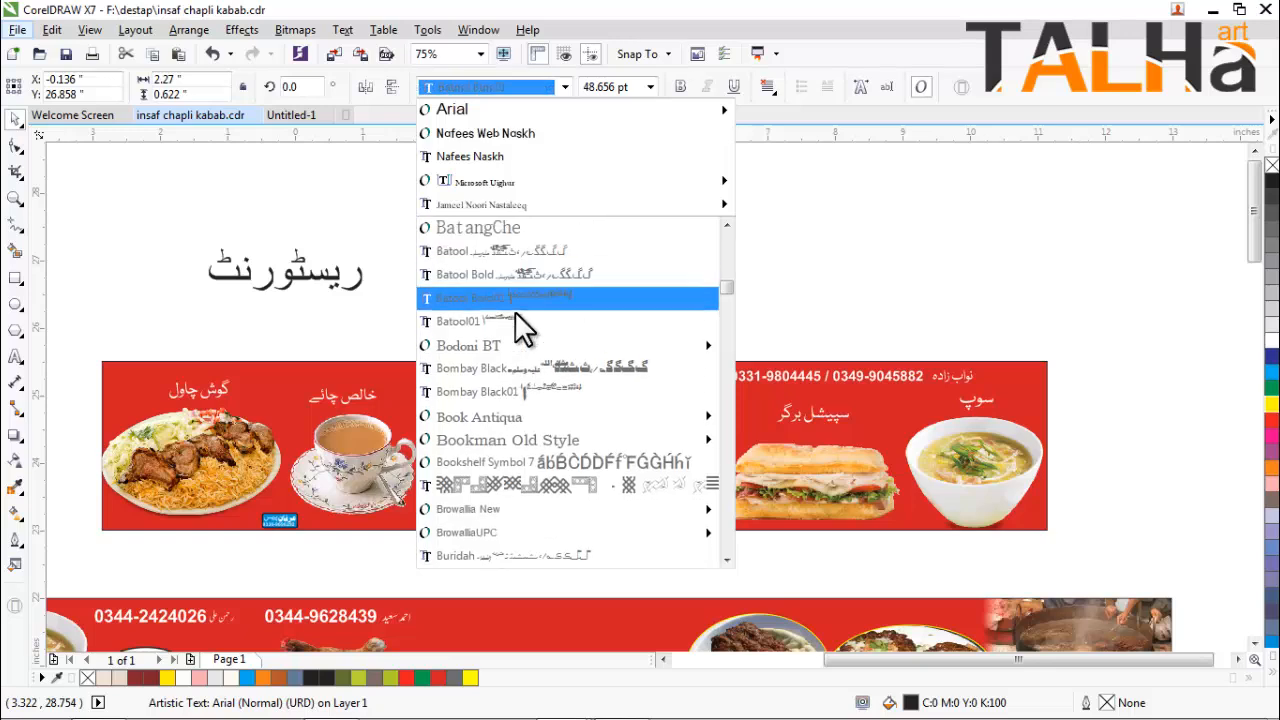
{"action": "key", "text": "Up"}
{"action": "key", "text": "Up"}
{"action": "key", "text": "Up"}
{"action": "key", "text": "Up"}
{"action": "key", "text": "Up"}
{"action": "key", "text": "Up"}
{"action": "key", "text": "Up"}
{"action": "key", "text": "Up"}
{"action": "key", "text": "Up"}
{"action": "key", "text": "Up"}
{"action": "key", "text": "Up"}
{"action": "key", "text": "Up"}
{"action": "key", "text": "Up"}
{"action": "key", "text": "Up"}
{"action": "key", "text": "Up"}
{"action": "key", "text": "Up"}
{"action": "key", "text": "Up"}
{"action": "key", "text": "Up"}
{"action": "key", "text": "Up"}
{"action": "key", "text": "Up"}
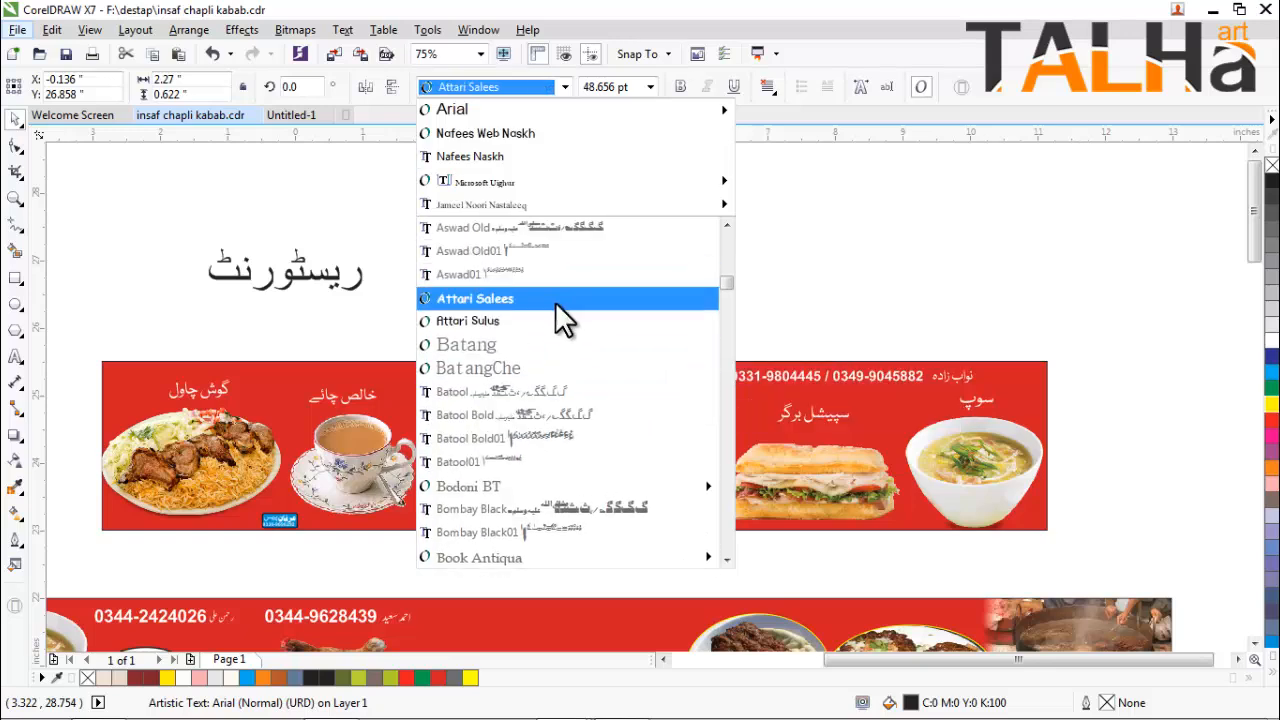
{"action": "scroll", "coordinate": [548, 314], "scroll_direction": "up", "scroll_amount": 1}
{"action": "scroll", "coordinate": [548, 314], "scroll_direction": "up", "scroll_amount": 9}
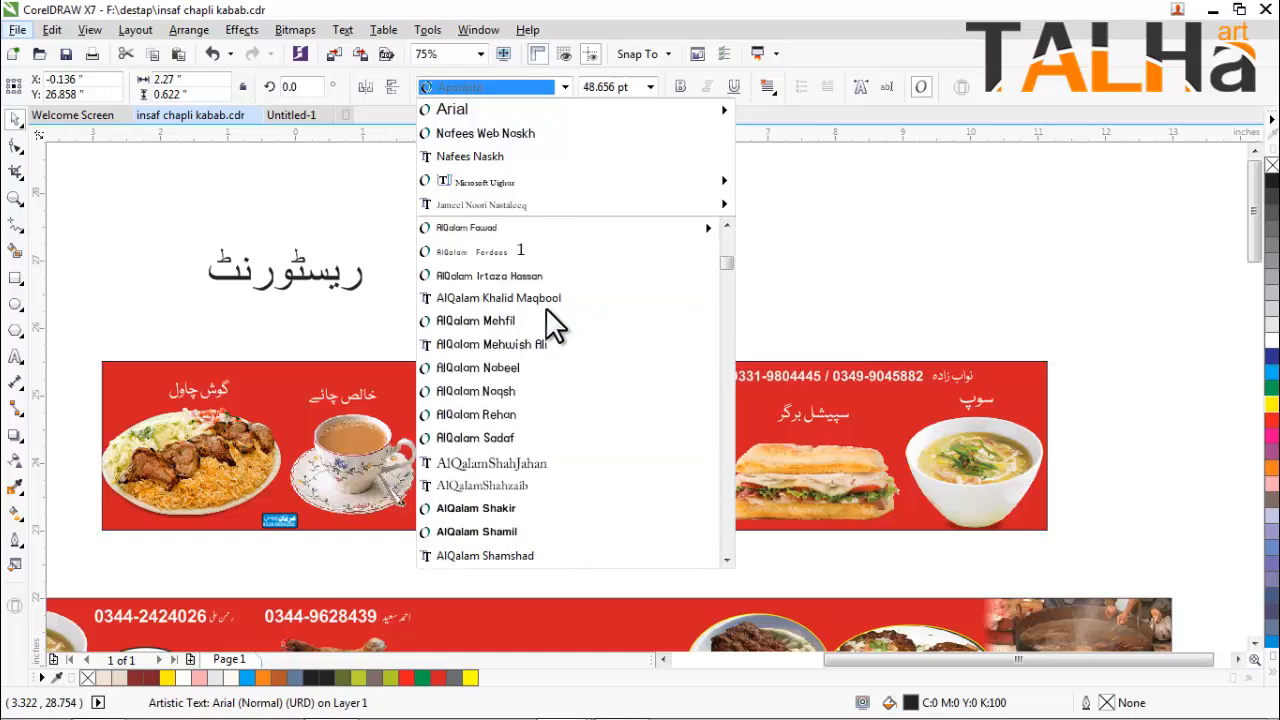
{"action": "scroll", "coordinate": [550, 312], "scroll_direction": "up", "scroll_amount": 2}
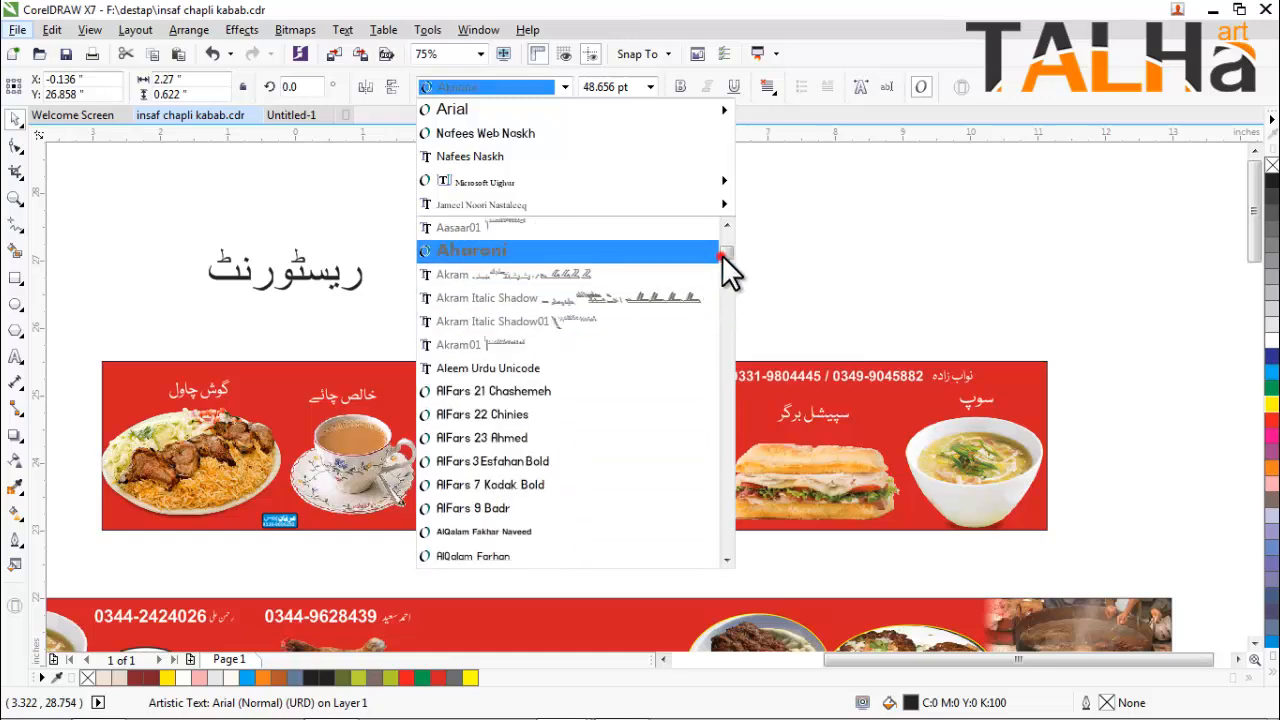
{"action": "left_click_drag", "start_coordinate": [726, 253], "coordinate": [727, 231]}
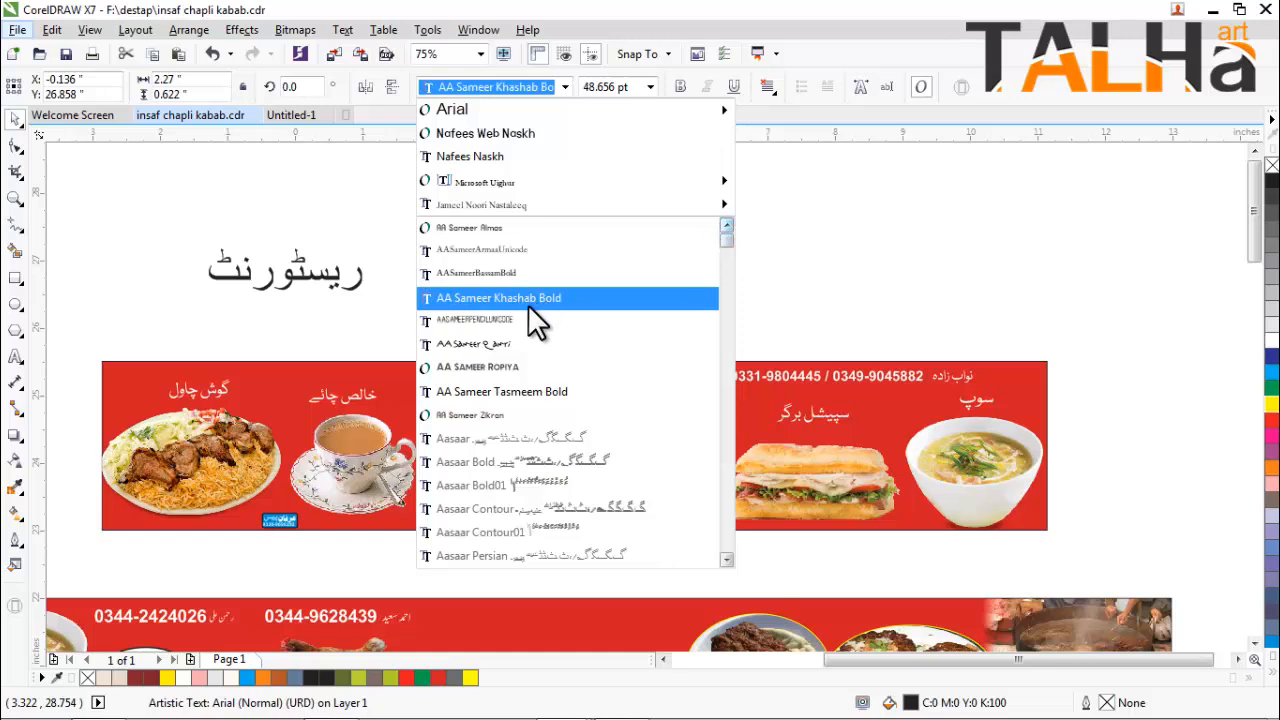
{"action": "scroll", "coordinate": [534, 323], "scroll_direction": "down", "scroll_amount": 1}
{"action": "scroll", "coordinate": [523, 316], "scroll_direction": "down", "scroll_amount": 5}
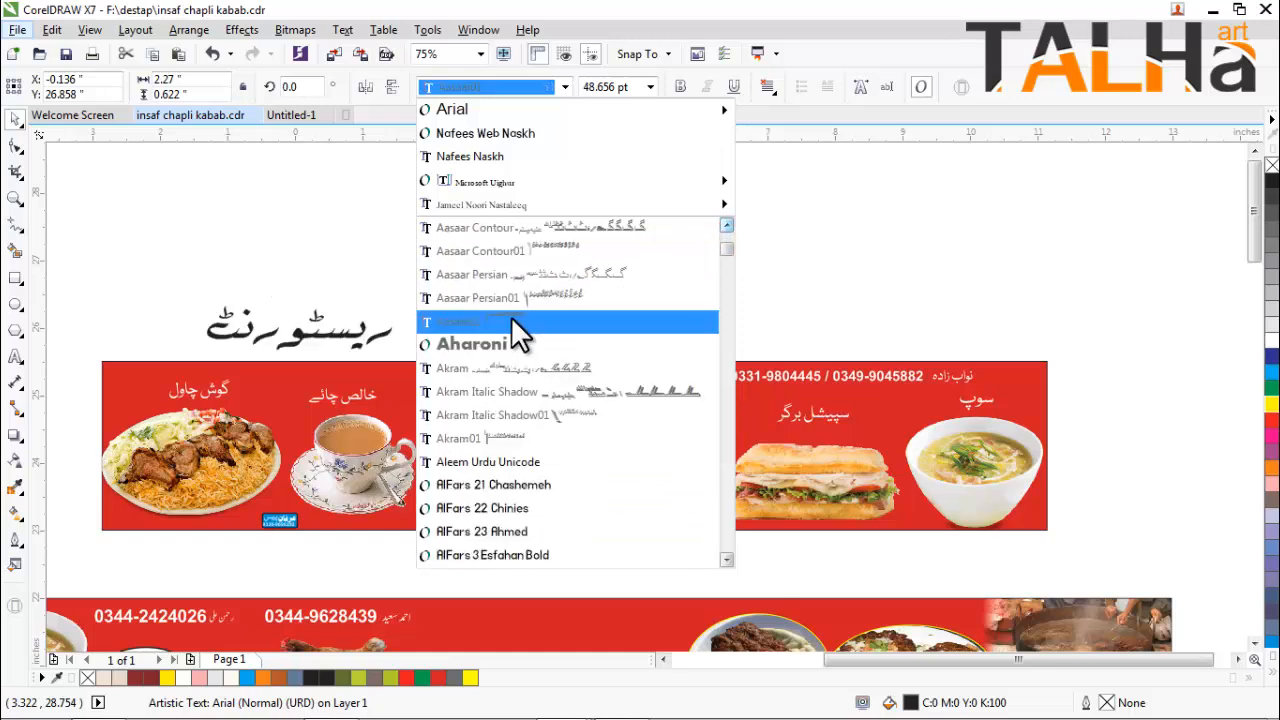
{"action": "scroll", "coordinate": [507, 325], "scroll_direction": "down", "scroll_amount": 1}
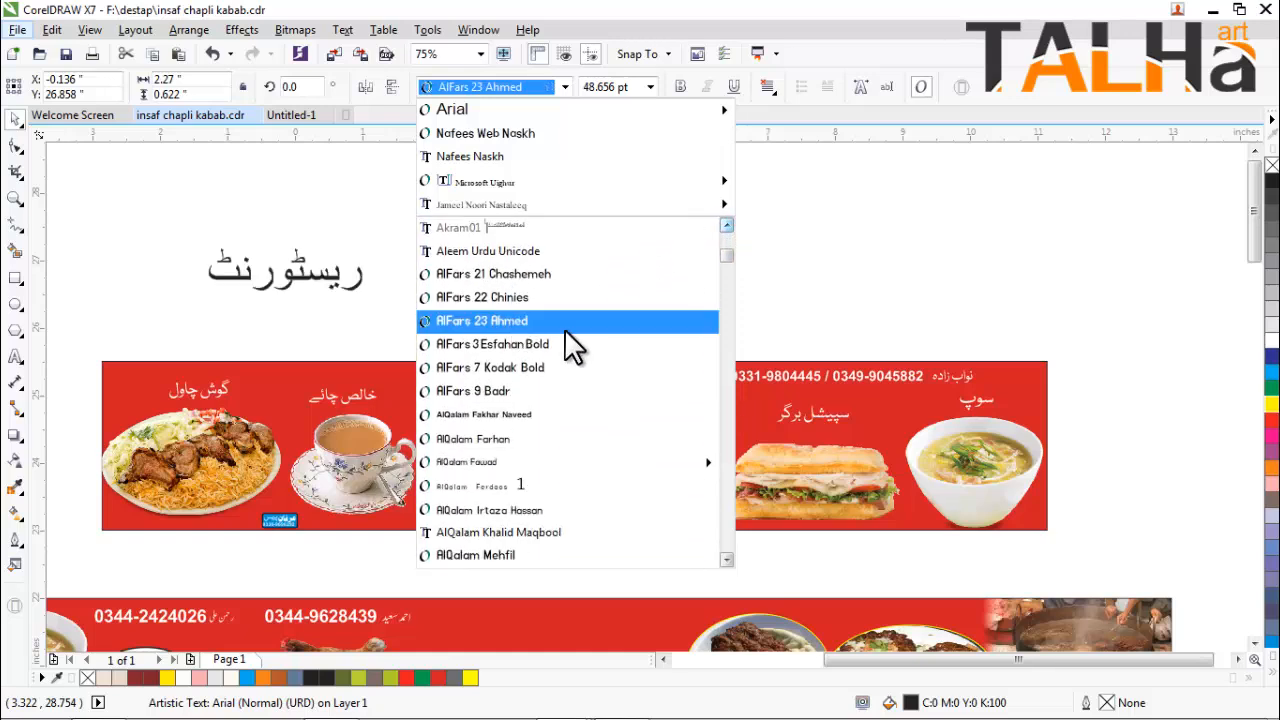
{"action": "left_click", "coordinate": [130, 249]}
{"action": "left_click", "coordinate": [217, 225]}
{"action": "left_click_drag", "start_coordinate": [315, 387], "coordinate": [408, 313]}
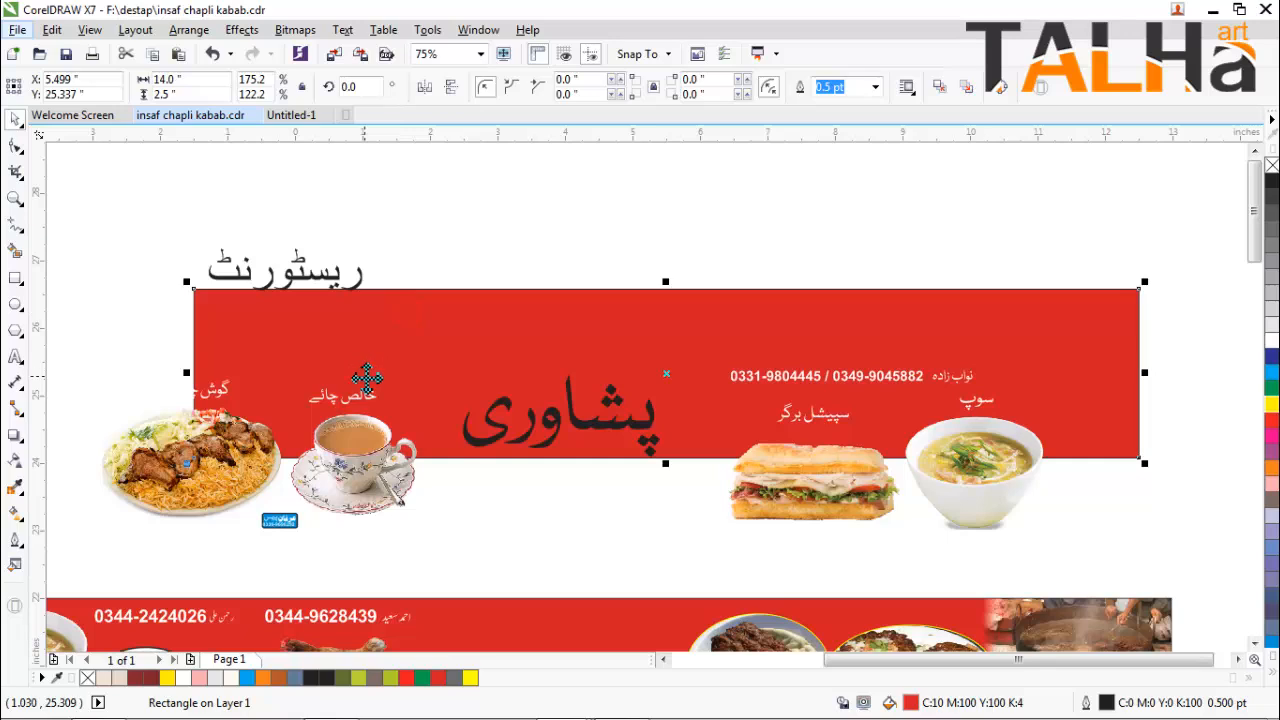
{"action": "key", "text": "ctrl+z"}
{"action": "left_click", "coordinate": [480, 294]}
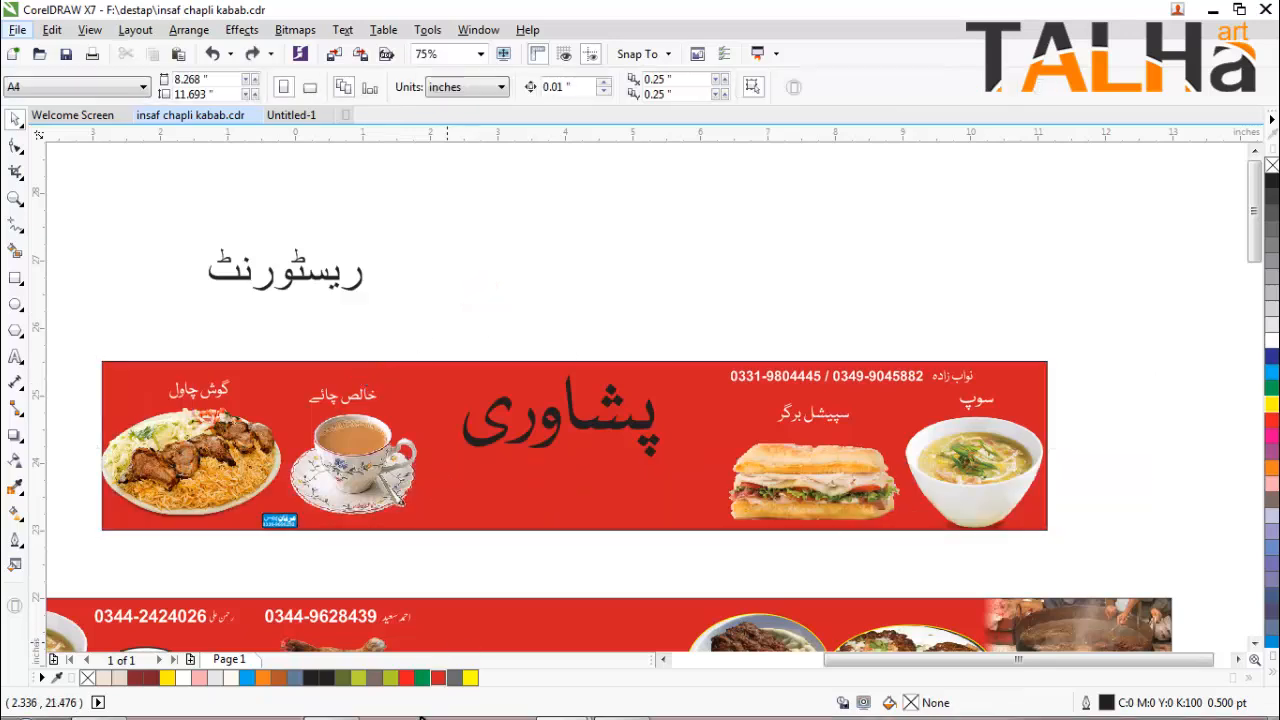
Switch to InPage and enter ریسٹورنٹ on the blank page, viewed at 200%.
{"action": "left_click", "coordinate": [332, 702]}
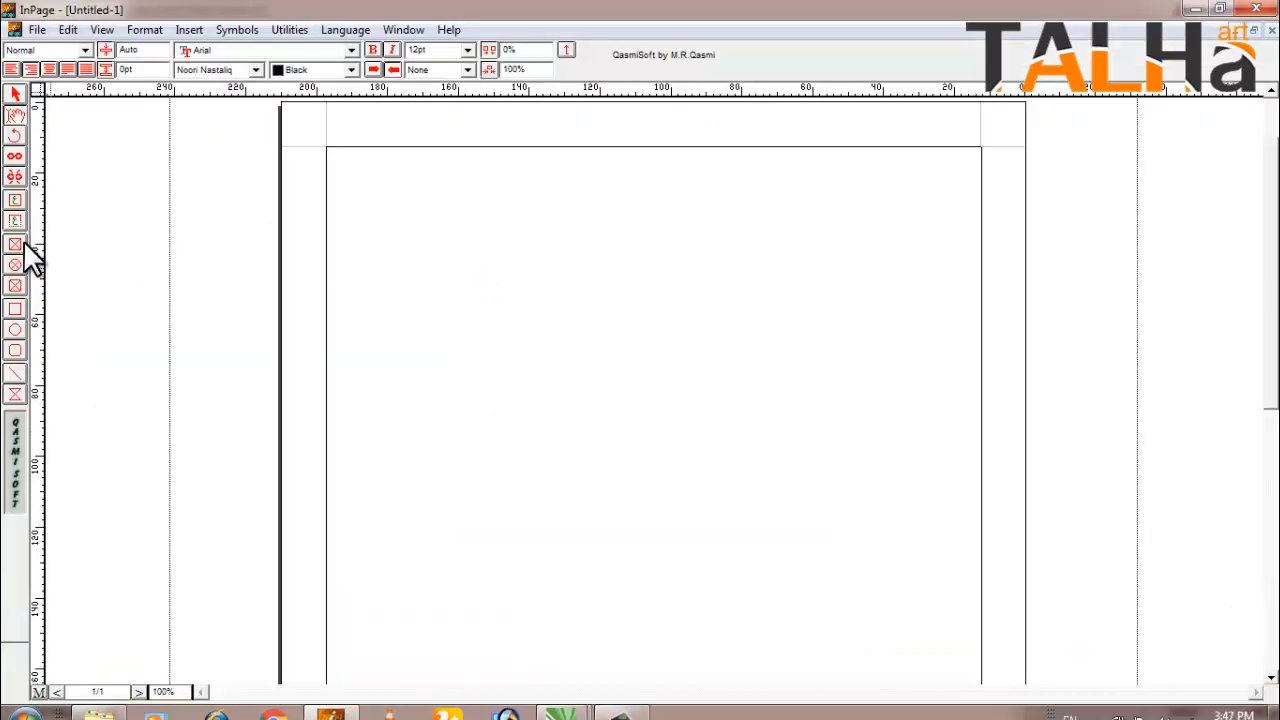
{"action": "left_click", "coordinate": [739, 162]}
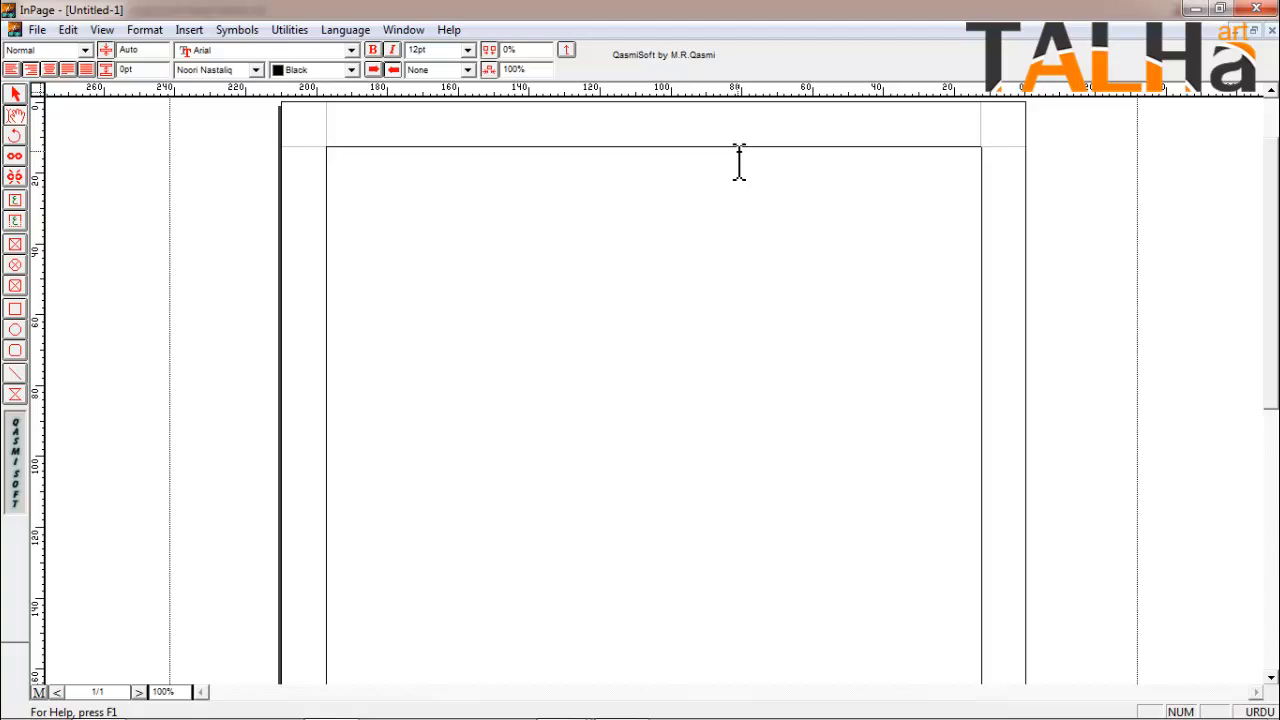
{"action": "key", "text": "ctrl+2"}
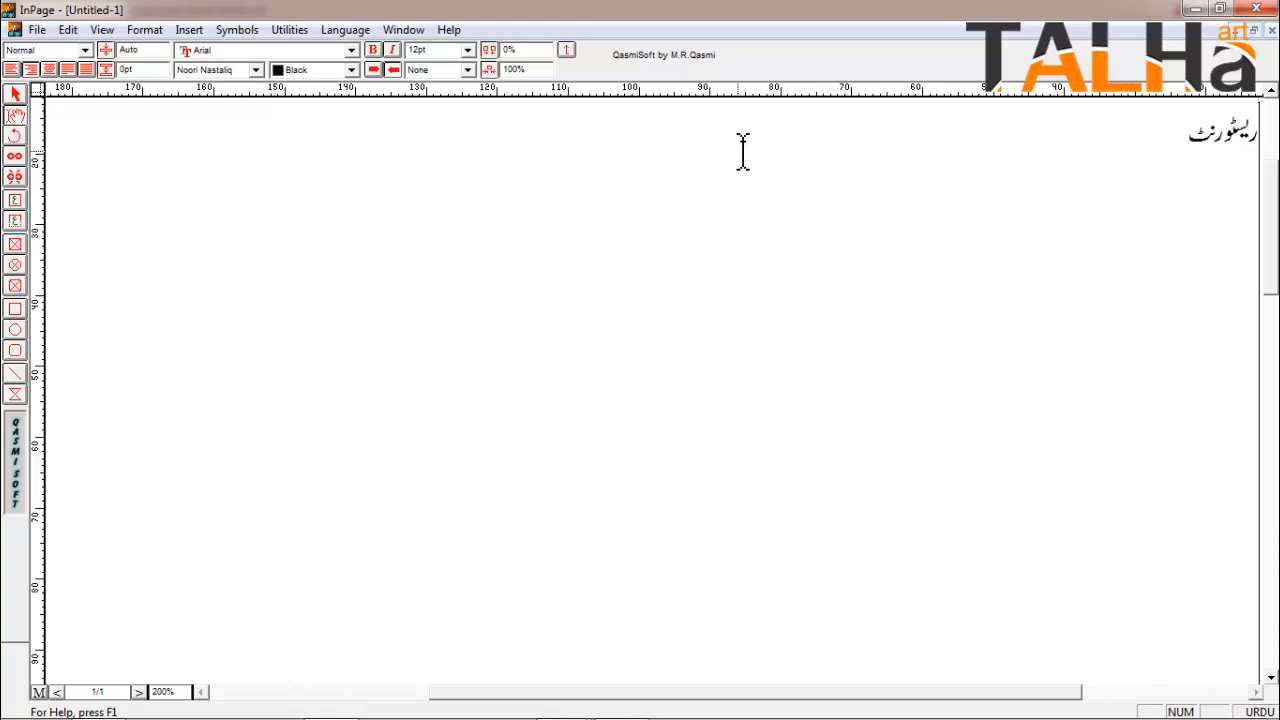
Set the font of the ریسٹورنٹ word to Bombay Black.
{"action": "double_click", "coordinate": [1117, 135]}
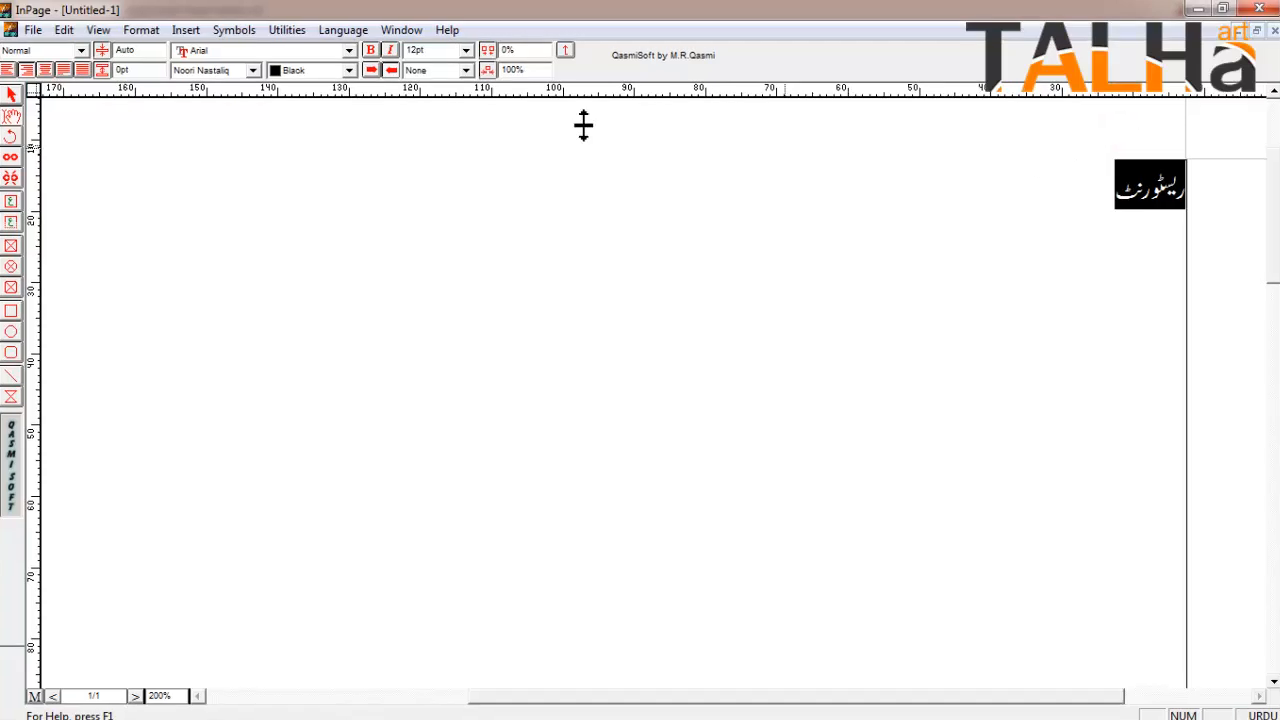
{"action": "left_click", "coordinate": [208, 68]}
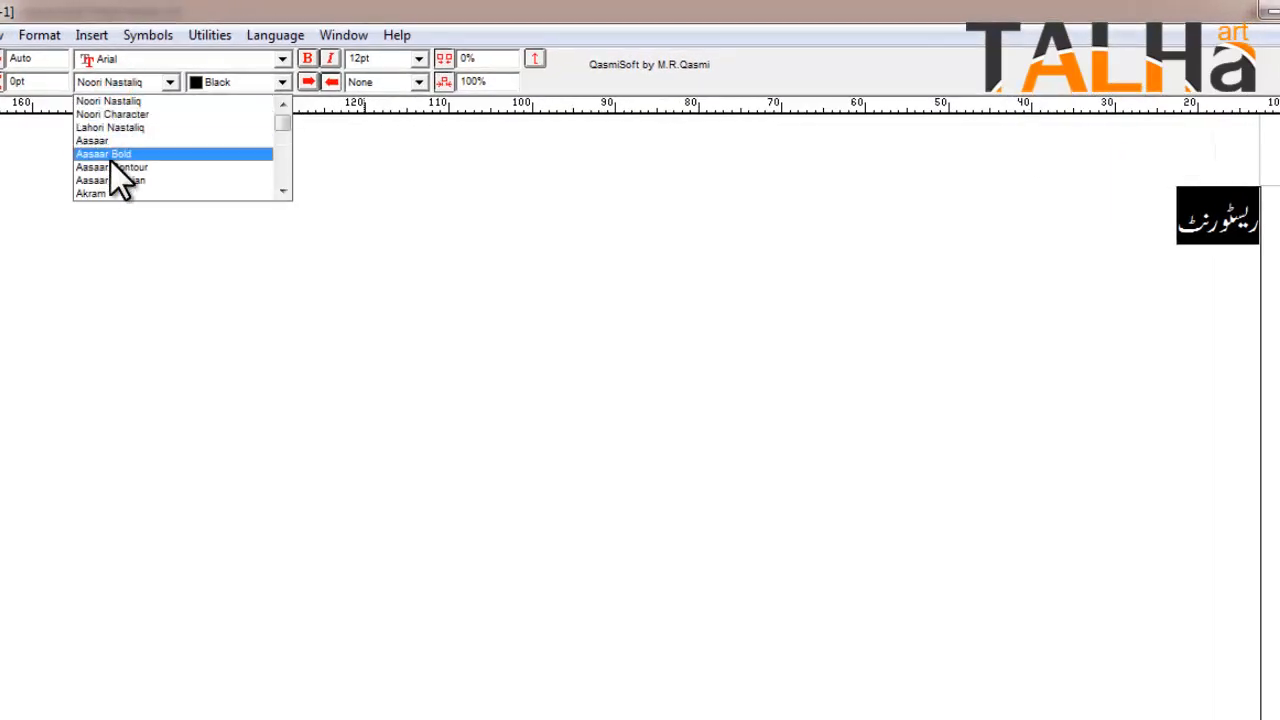
{"action": "scroll", "coordinate": [110, 162], "scroll_direction": "down", "scroll_amount": 3}
{"action": "left_click", "coordinate": [112, 172]}
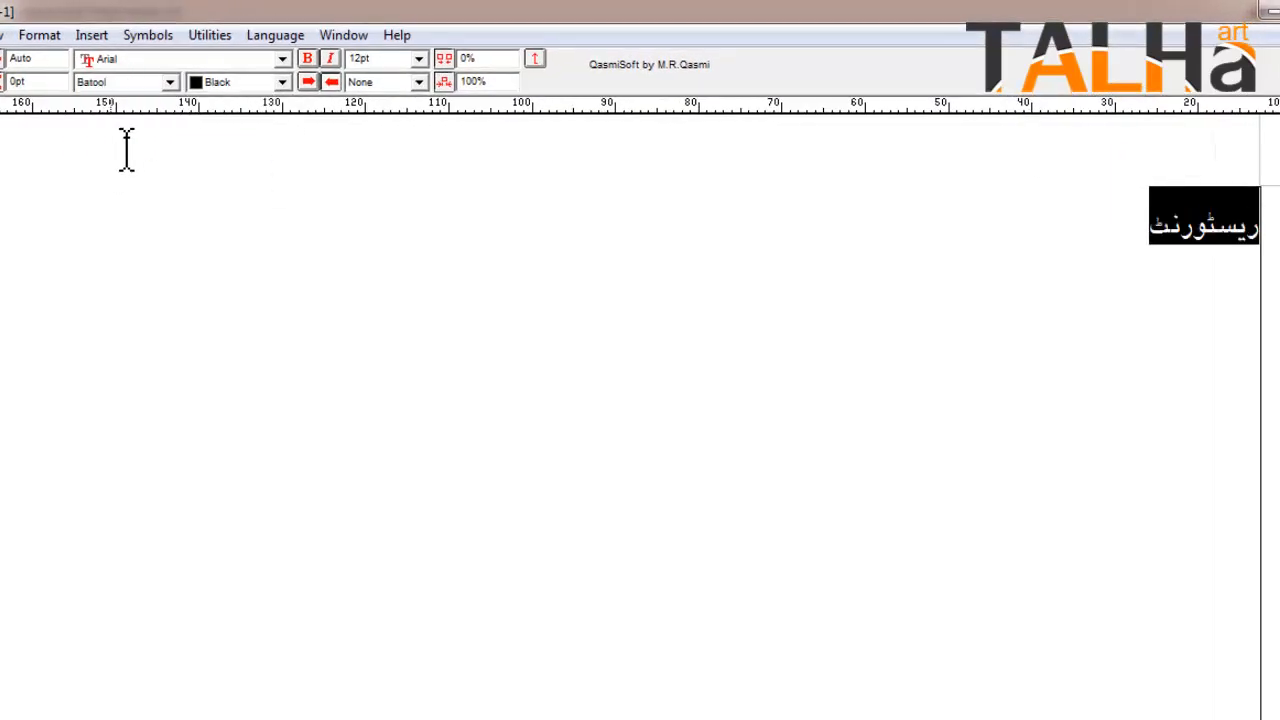
{"action": "left_click", "coordinate": [139, 86]}
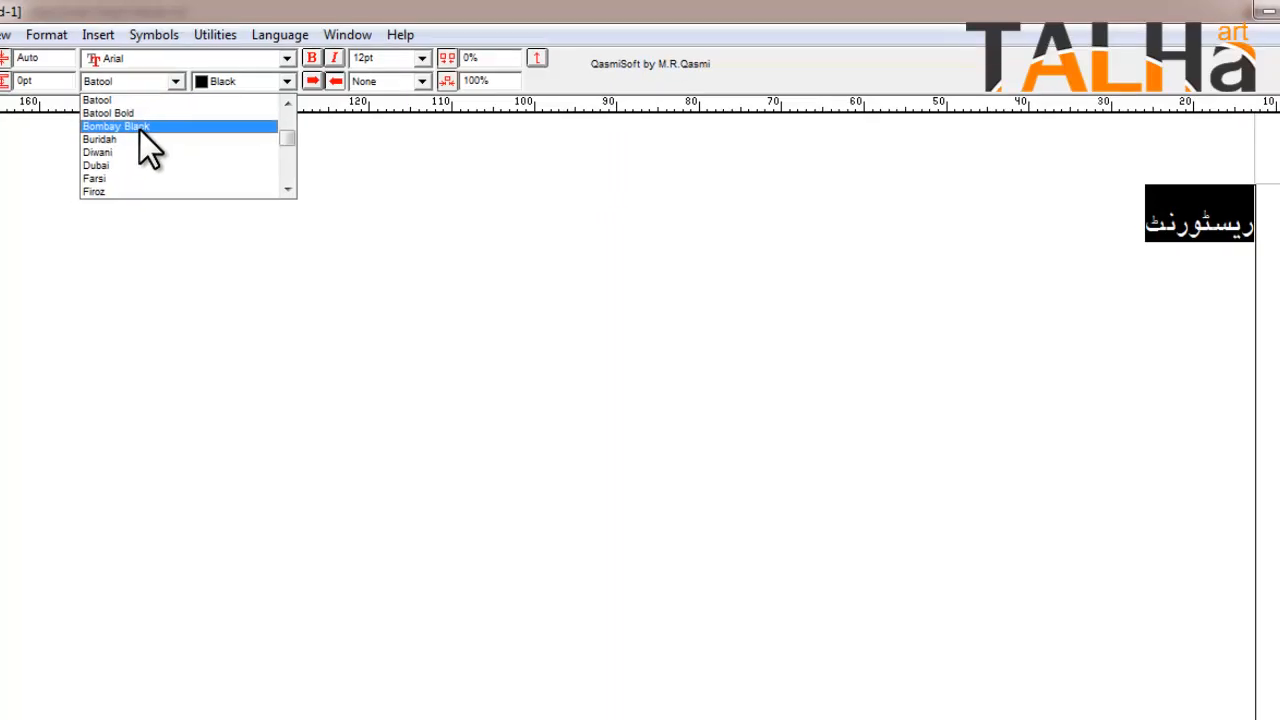
{"action": "left_click", "coordinate": [138, 129]}
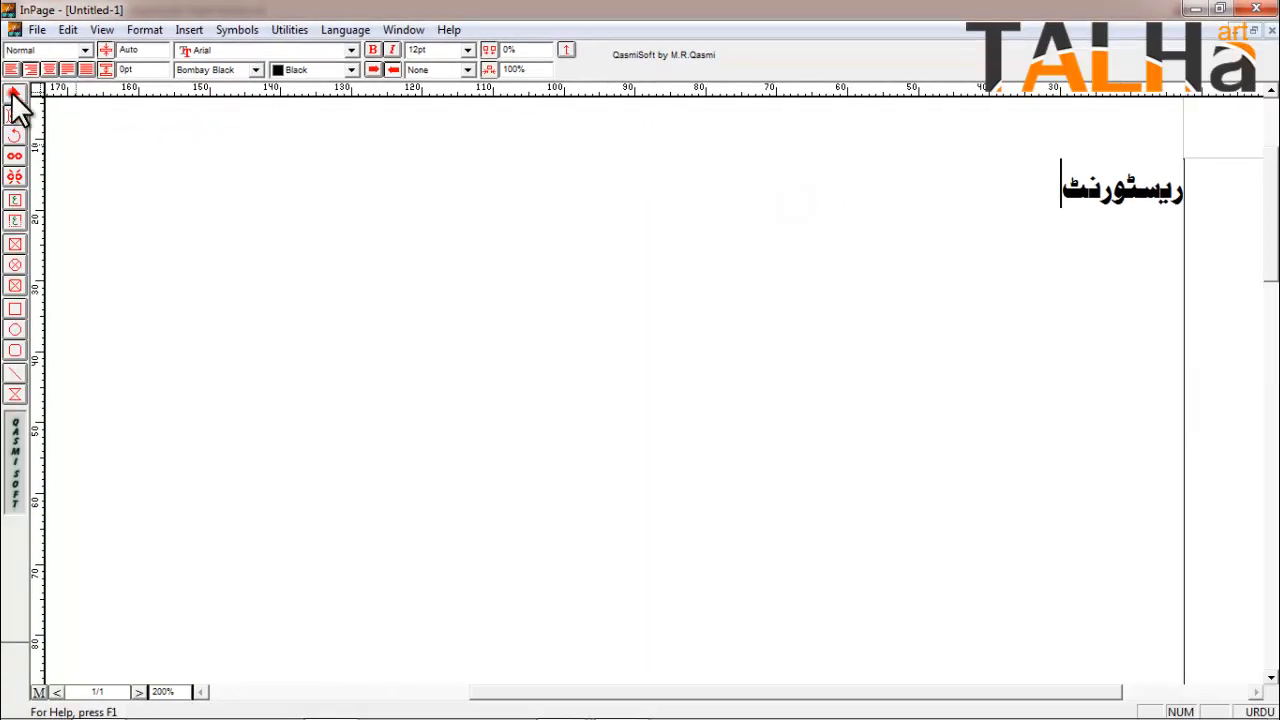
Copy the text frame containing ریسٹورنٹ and paste it into the banner document in CorelDRAW.
{"action": "left_click", "coordinate": [14, 95]}
{"action": "right_click", "coordinate": [623, 249]}
{"action": "left_click", "coordinate": [668, 327]}
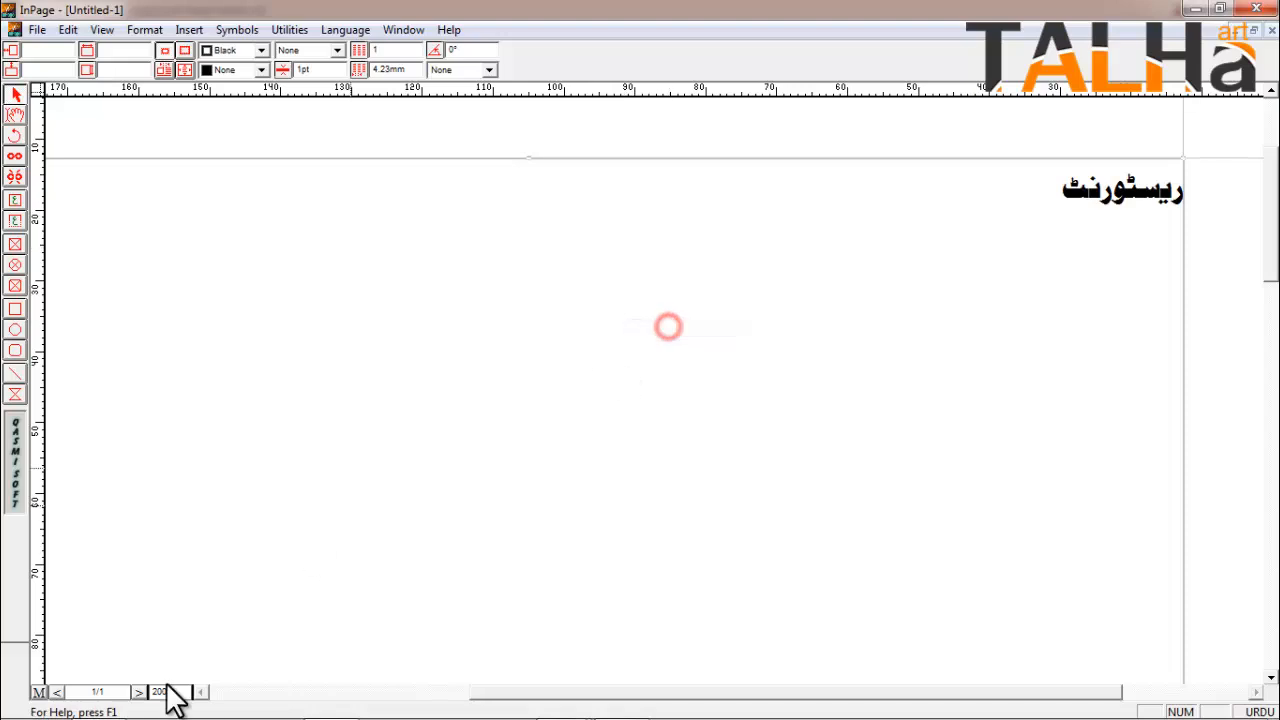
{"action": "mouse_move", "coordinate": [562, 717]}
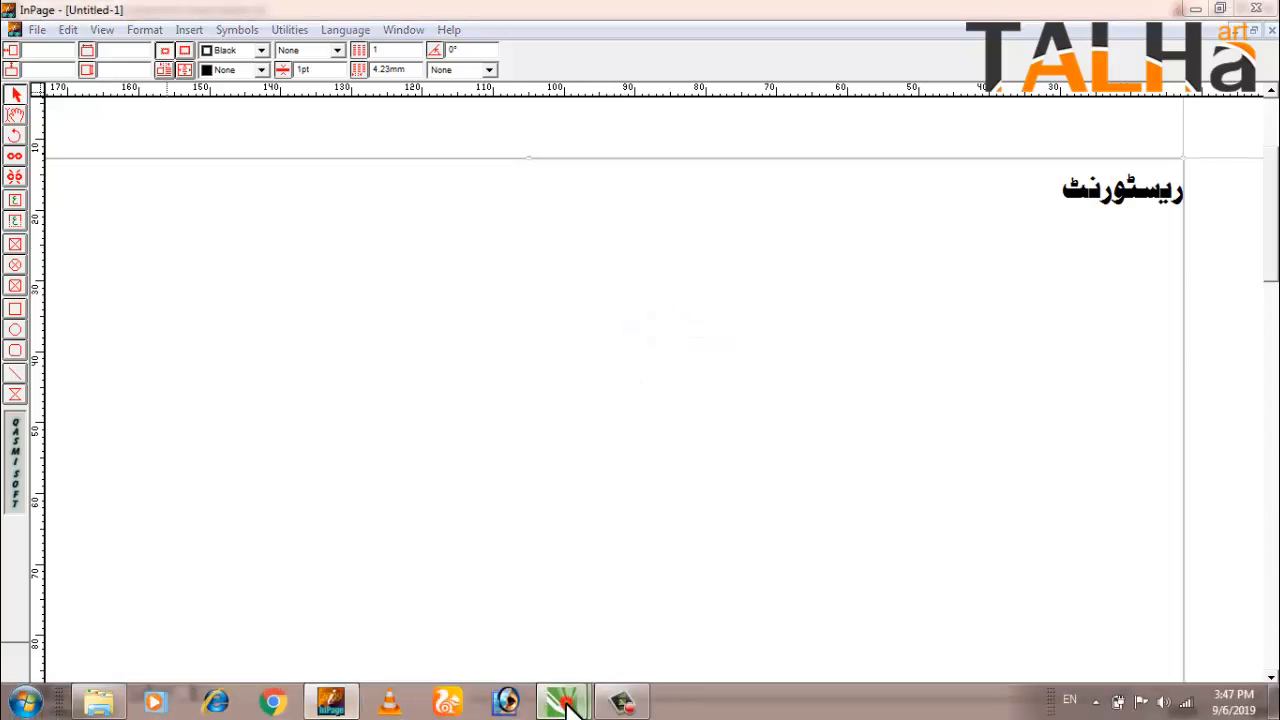
{"action": "left_click", "coordinate": [462, 600]}
{"action": "right_click", "coordinate": [460, 285]}
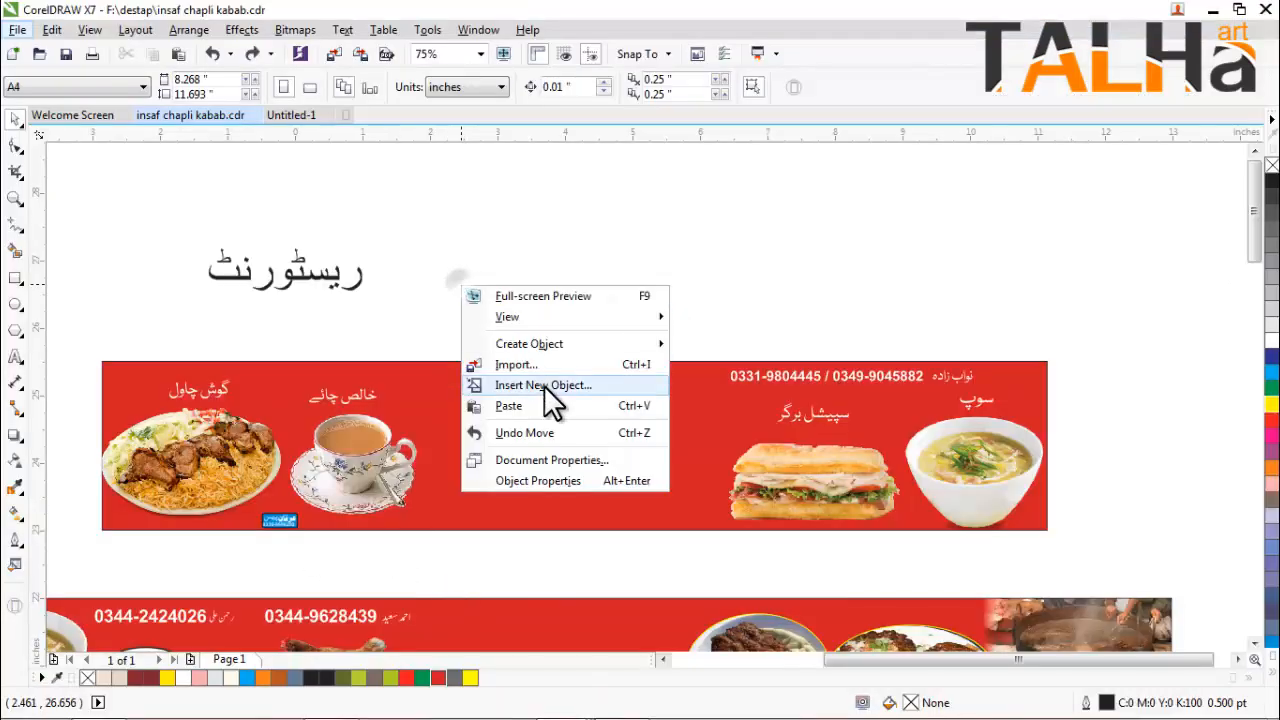
{"action": "left_click", "coordinate": [544, 401]}
Move the pasted bold ریسٹورنٹ to about X 1.92, Y 28.77 inches, above the banners, and scale it to 5%.
{"action": "scroll", "coordinate": [495, 308], "scroll_direction": "down", "scroll_amount": 2}
{"action": "scroll", "coordinate": [505, 322], "scroll_direction": "down", "scroll_amount": 4}
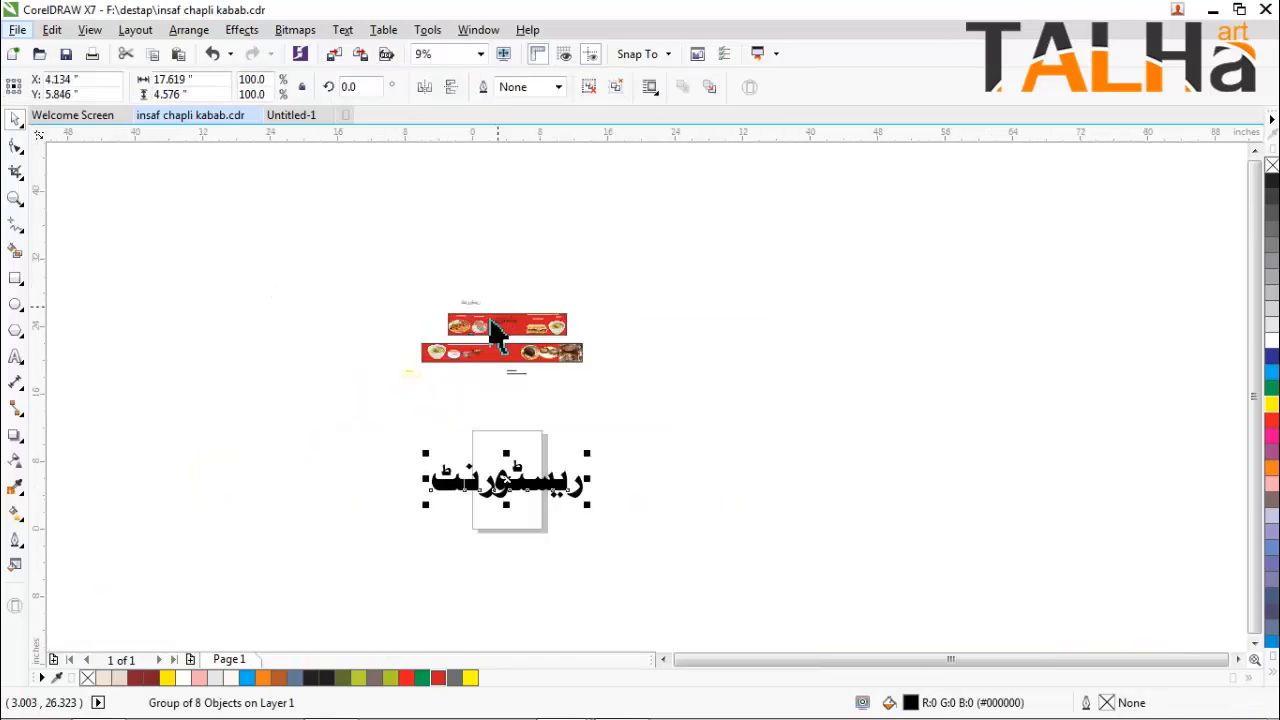
{"action": "left_click_drag", "start_coordinate": [498, 479], "coordinate": [485, 290]}
{"action": "scroll", "coordinate": [485, 290], "scroll_direction": "up", "scroll_amount": 3}
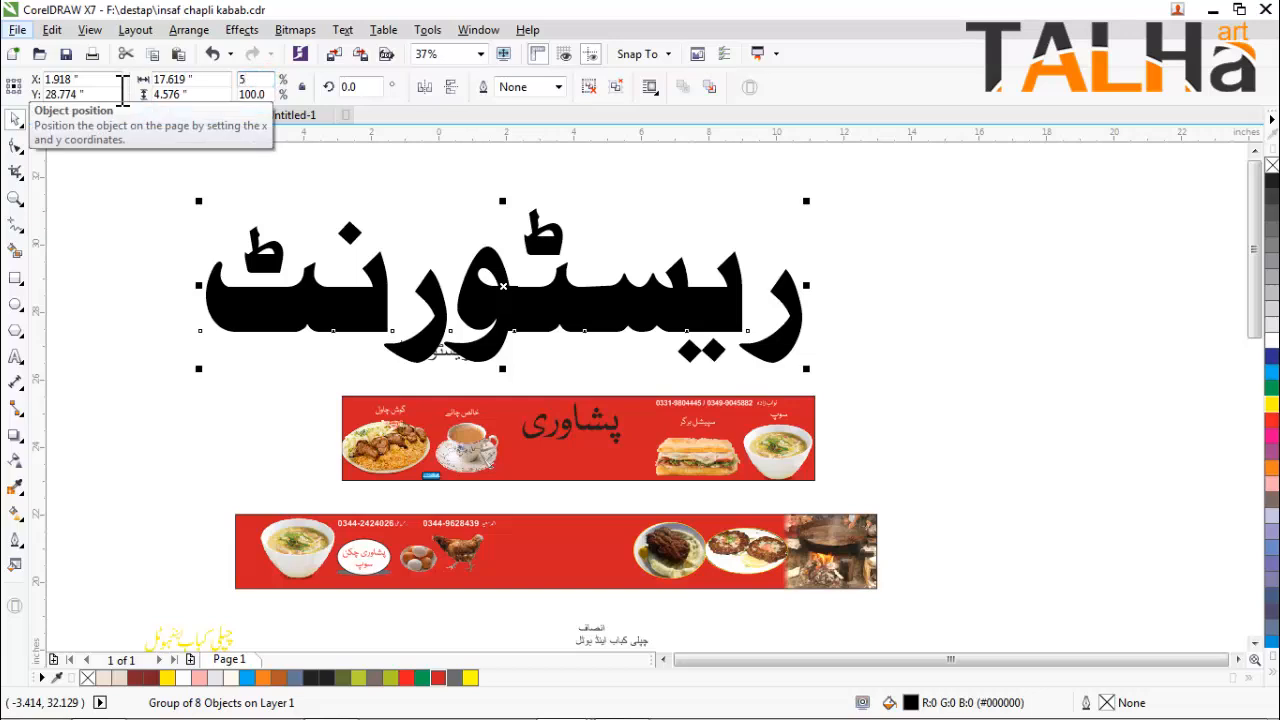
{"action": "key", "text": "Tab"}
{"action": "type", "text": "5"}
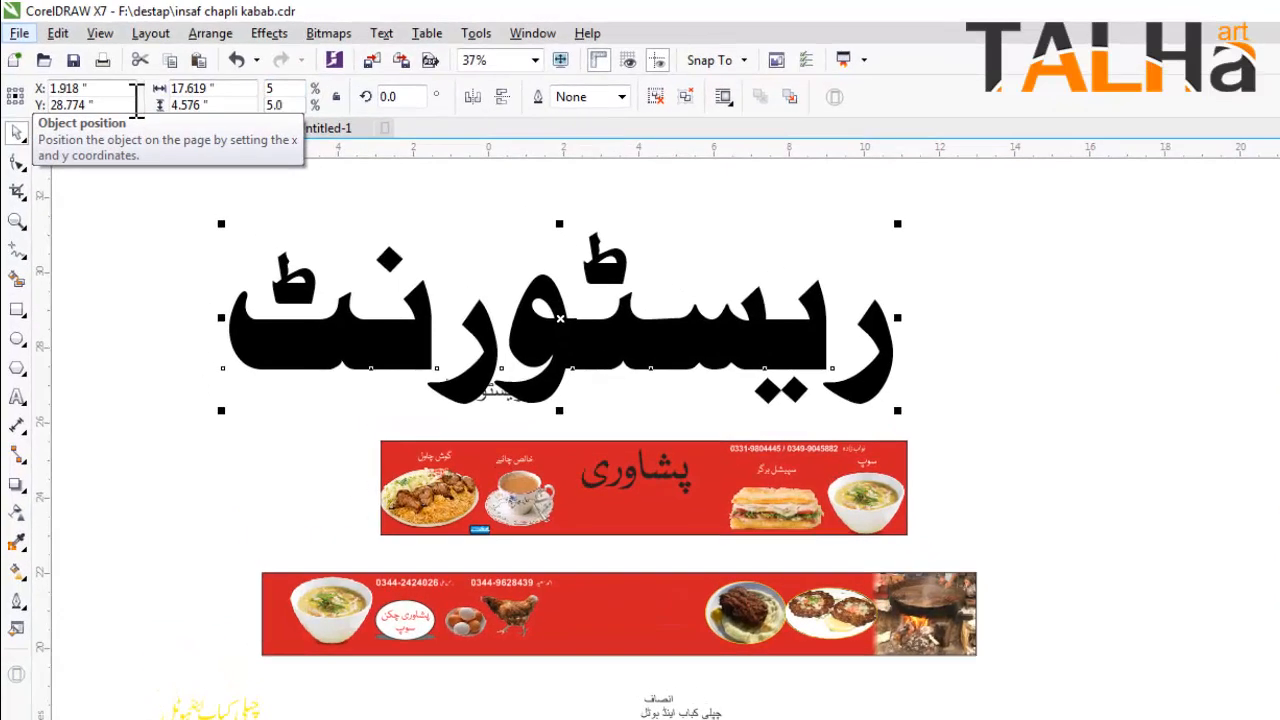
{"action": "key", "text": "Return"}
Enlarge the bold ریسٹورنٹ to about 3.18 by 0.83 inches and place it under پشاوری, at about X 4.13, Y 23.60 inches.
{"action": "left_click_drag", "start_coordinate": [565, 318], "coordinate": [650, 407]}
{"action": "scroll", "coordinate": [648, 497], "scroll_direction": "up", "scroll_amount": 1}
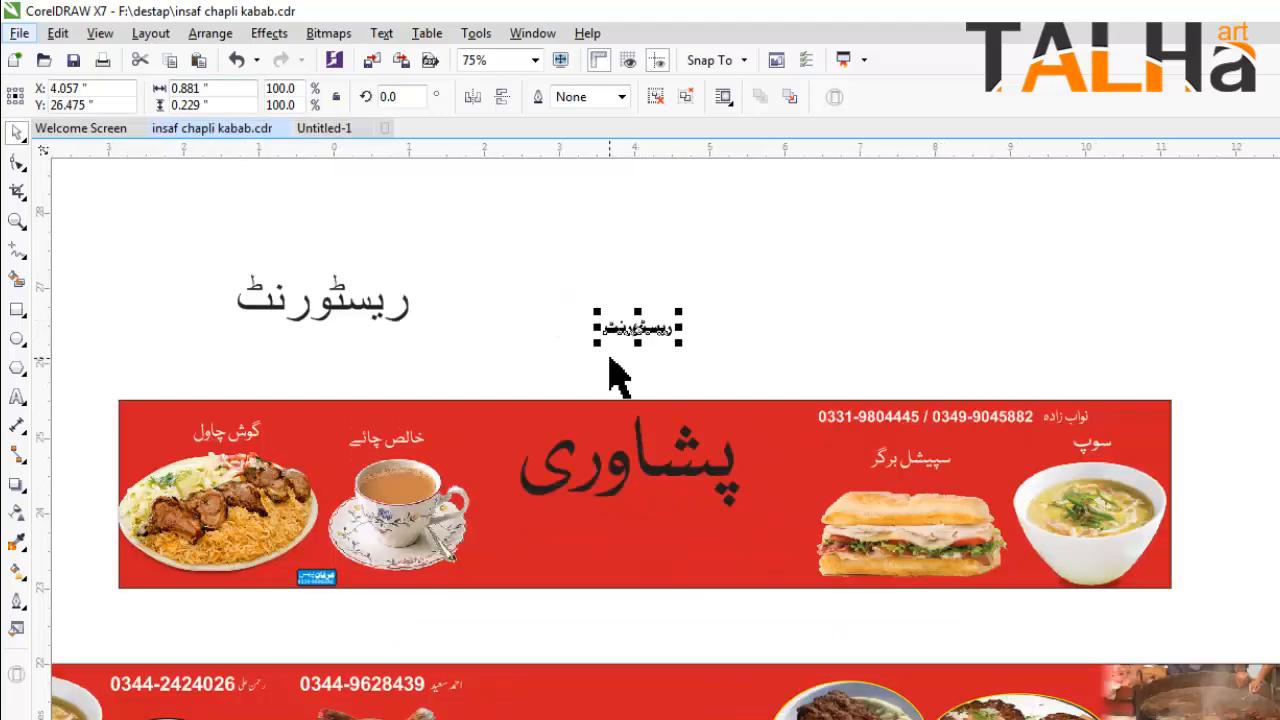
{"action": "left_click_drag", "start_coordinate": [599, 345], "coordinate": [675, 554]}
{"action": "scroll", "coordinate": [676, 455], "scroll_direction": "down", "scroll_amount": 1}
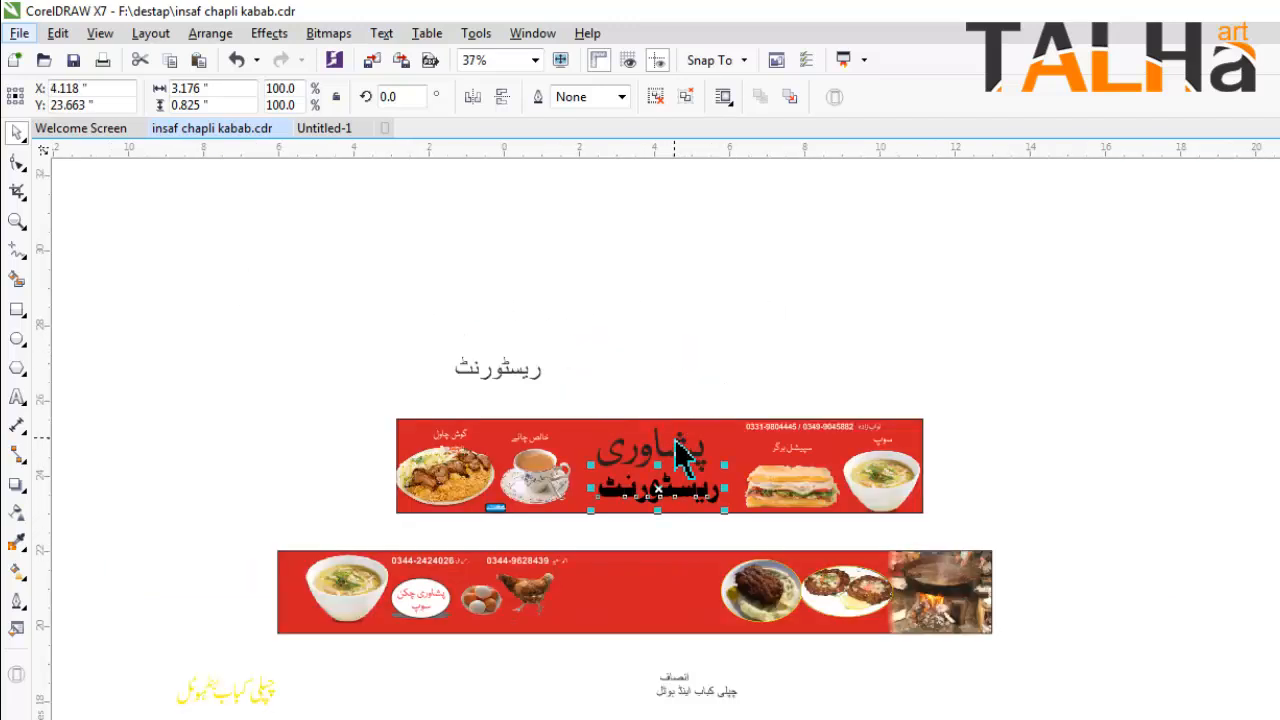
{"action": "scroll", "coordinate": [675, 525], "scroll_direction": "up", "scroll_amount": 2}
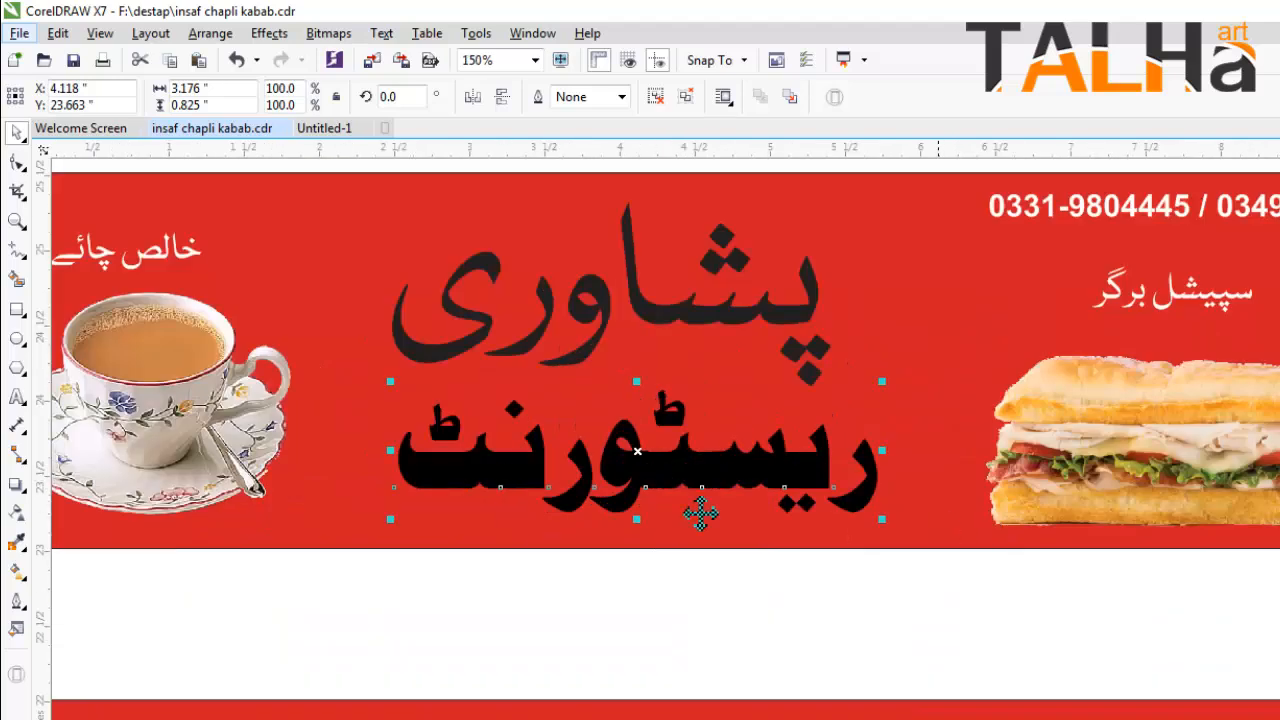
{"action": "left_click_drag", "start_coordinate": [671, 481], "coordinate": [674, 488]}
{"action": "scroll", "coordinate": [679, 490], "scroll_direction": "down", "scroll_amount": 1}
{"action": "scroll", "coordinate": [679, 488], "scroll_direction": "down", "scroll_amount": 1}
{"action": "scroll", "coordinate": [679, 488], "scroll_direction": "up", "scroll_amount": 1}
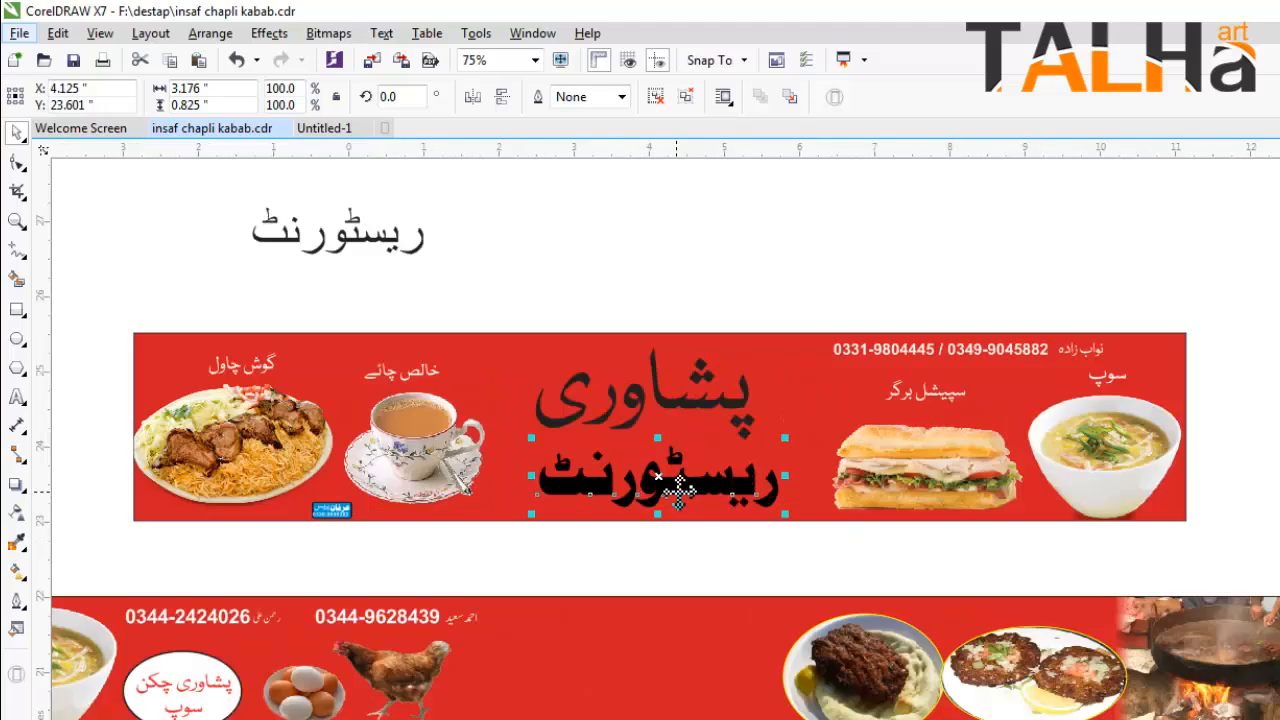
Place a copy of the bold ریسٹورنٹ on the empty canvas above and left of the upper banner.
{"action": "scroll", "coordinate": [679, 488], "scroll_direction": "down", "scroll_amount": 1}
{"action": "left_click_drag", "start_coordinate": [658, 440], "coordinate": [418, 316]}
{"action": "left_click", "coordinate": [575, 320]}
Set the font of the plain Arial ریسٹورنٹ text above the upper banner to Jameel Noori Nastaleeq.
{"action": "left_click", "coordinate": [535, 365]}
{"action": "scroll", "coordinate": [540, 315], "scroll_direction": "up", "scroll_amount": 1}
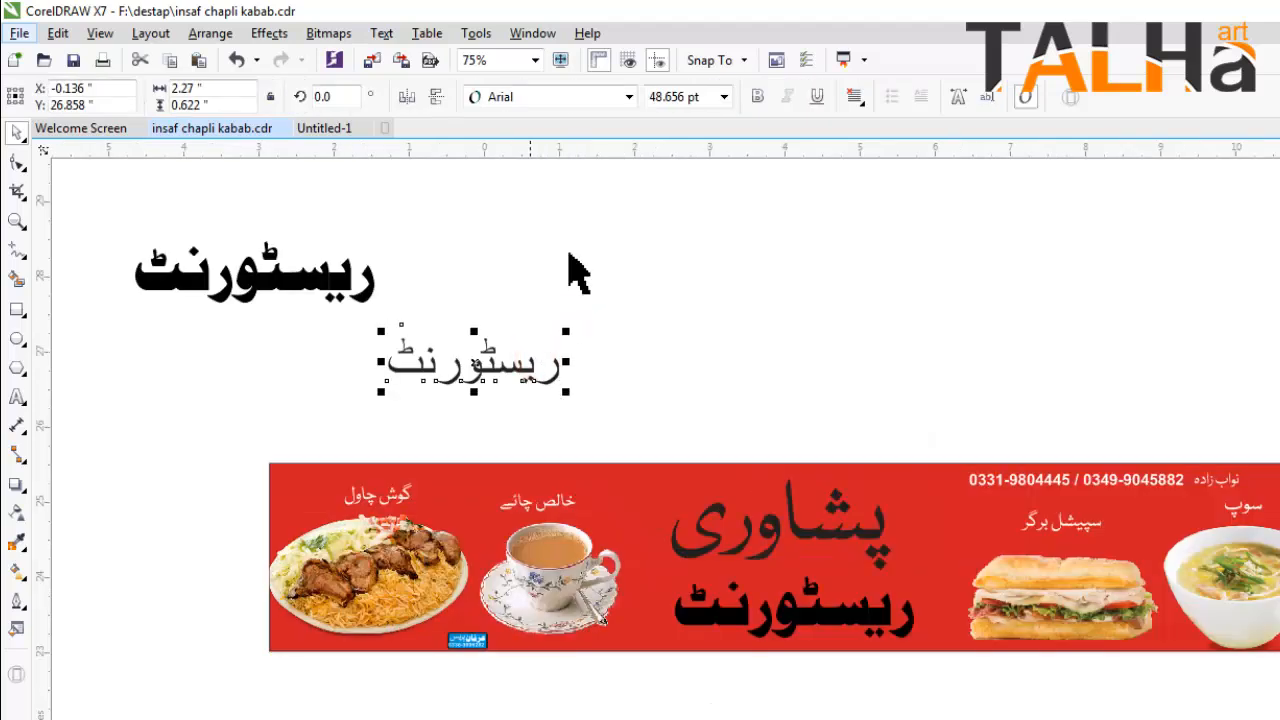
{"action": "left_click", "coordinate": [575, 104]}
{"action": "mouse_move", "coordinate": [575, 195]}
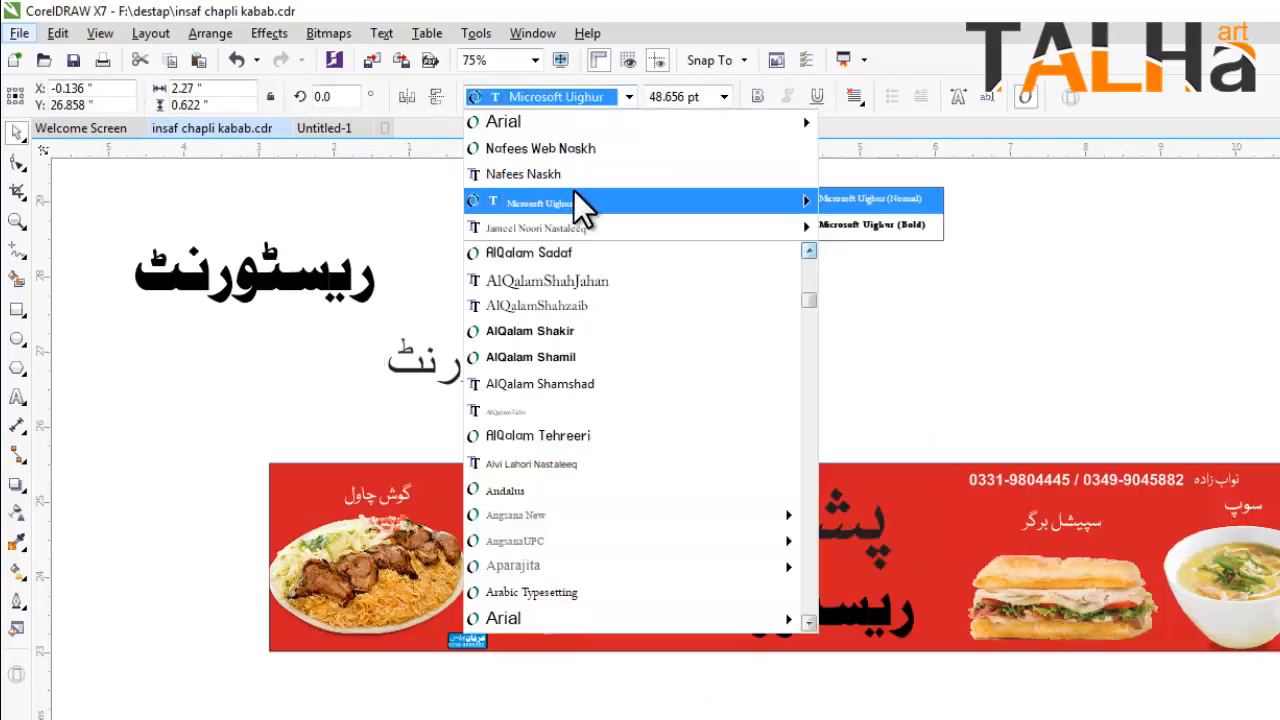
{"action": "left_click", "coordinate": [565, 228]}
Try the Nastaleeq ریسٹورنٹ under پشاوری at about X 4.11, Y 23.56 inches, moving the bold version above the banner.
{"action": "left_click_drag", "start_coordinate": [466, 388], "coordinate": [856, 686]}
{"action": "left_click", "coordinate": [852, 618]}
{"action": "left_click_drag", "start_coordinate": [852, 618], "coordinate": [838, 432]}
{"action": "left_click", "coordinate": [851, 689]}
{"action": "left_click_drag", "start_coordinate": [851, 689], "coordinate": [812, 621]}
{"action": "scroll", "coordinate": [820, 670], "scroll_direction": "up", "scroll_amount": 2}
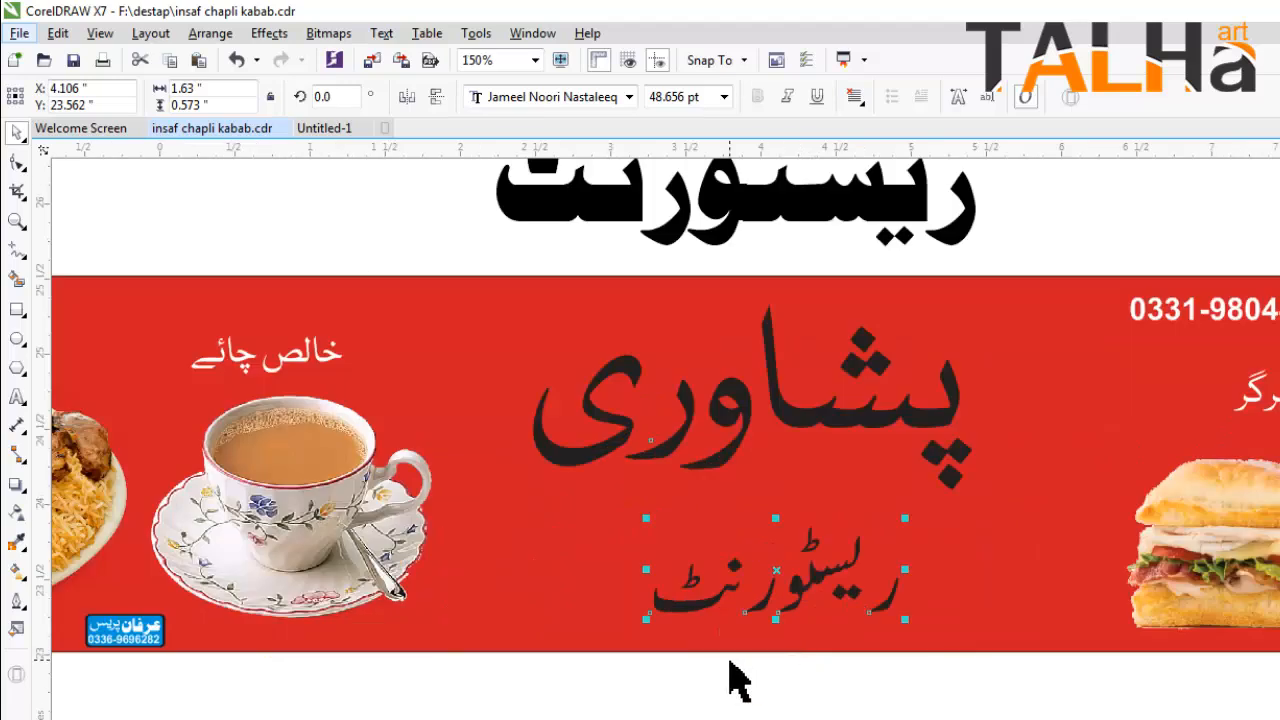
Move the Nastaleeq ریسٹورنٹ out of the banner and return the bold version under پشاوری, at about X 3.93, Y 23.57 inches.
{"action": "scroll", "coordinate": [735, 680], "scroll_direction": "down", "scroll_amount": 2}
{"action": "left_click_drag", "start_coordinate": [760, 622], "coordinate": [503, 390]}
{"action": "left_click_drag", "start_coordinate": [771, 434], "coordinate": [745, 640]}
{"action": "scroll", "coordinate": [740, 655], "scroll_direction": "up", "scroll_amount": 2}
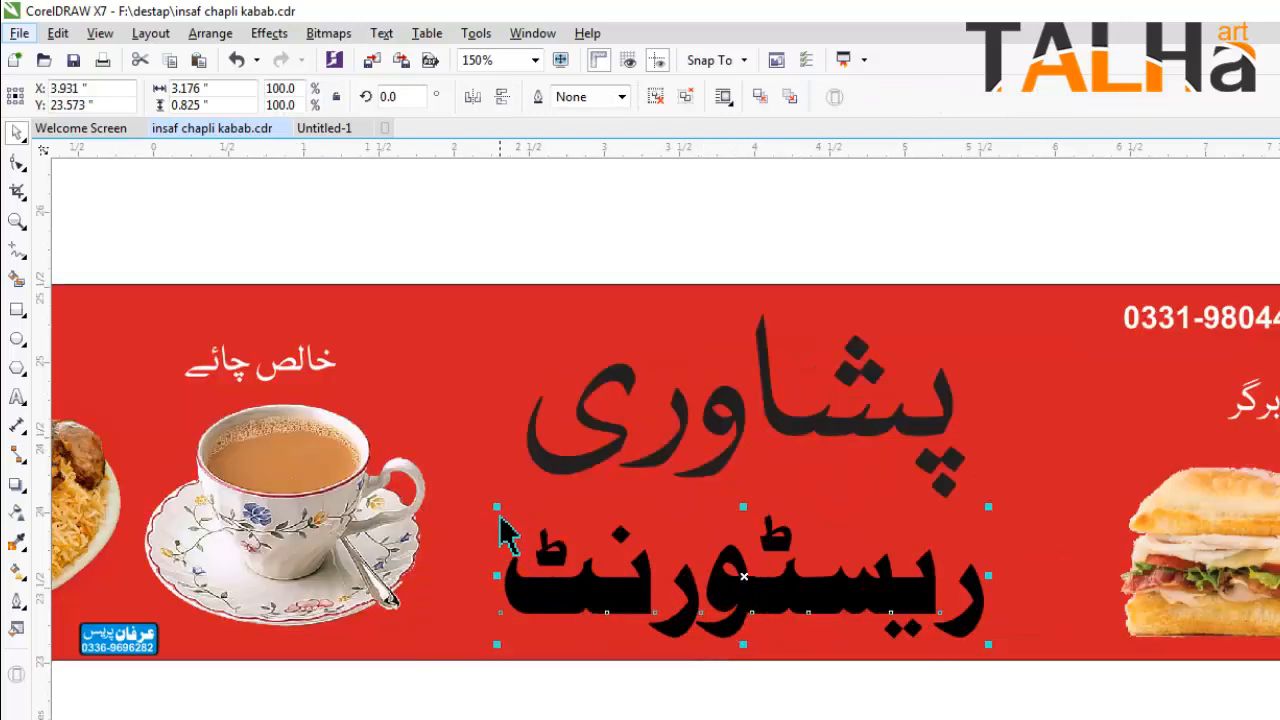
Shrink the bold ریسٹورنٹ under پشاوری to about 2.74 by 0.71 inches, at about X 4.12, Y 23.54 inches.
{"action": "left_click_drag", "start_coordinate": [483, 500], "coordinate": [551, 520]}
{"action": "left_click_drag", "start_coordinate": [793, 600], "coordinate": [791, 606]}
Fill پشاوری in the upper banner with yellow and the bold ریسٹورنٹ below it with white.
{"action": "left_click", "coordinate": [805, 425]}
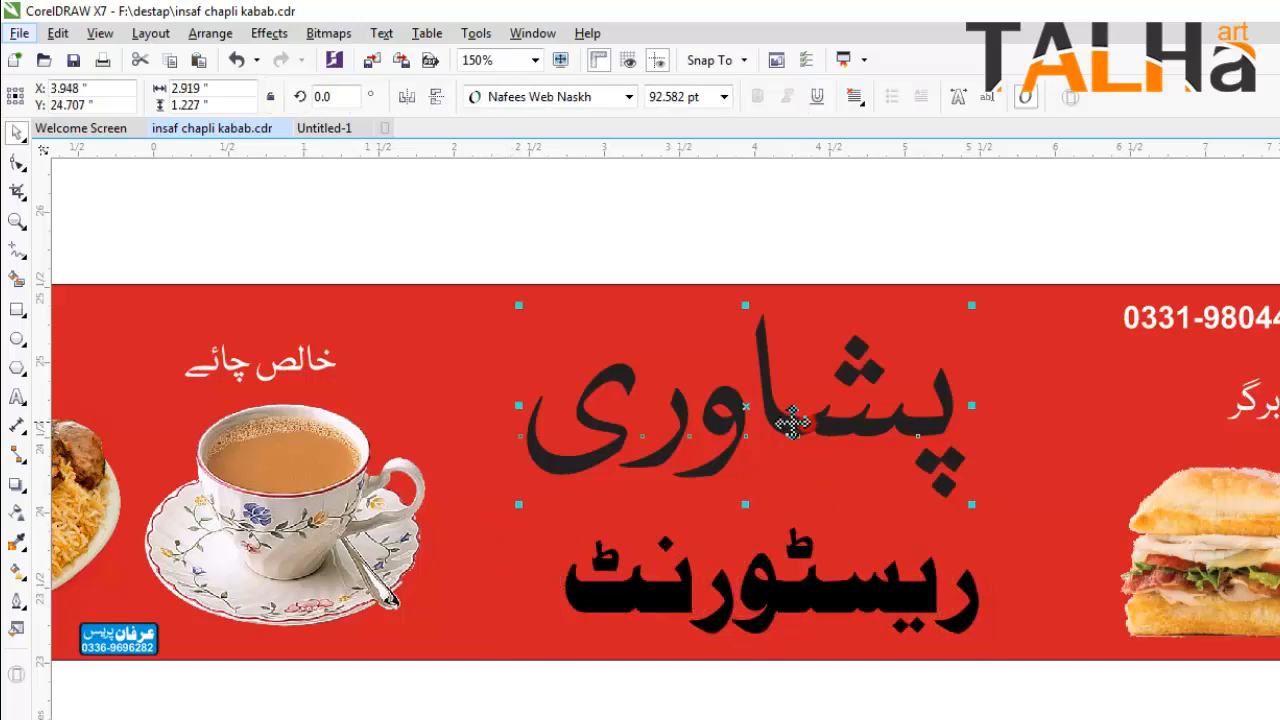
{"action": "left_click", "coordinate": [1272, 403]}
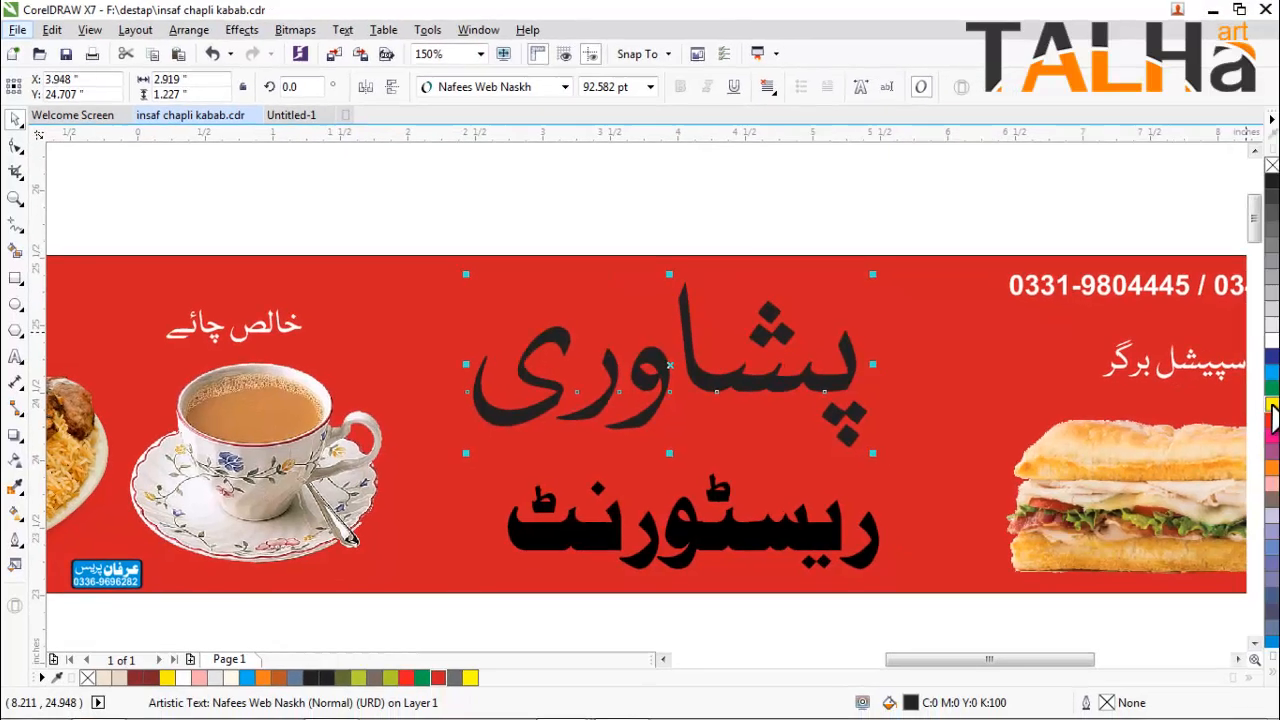
{"action": "left_click", "coordinate": [700, 555]}
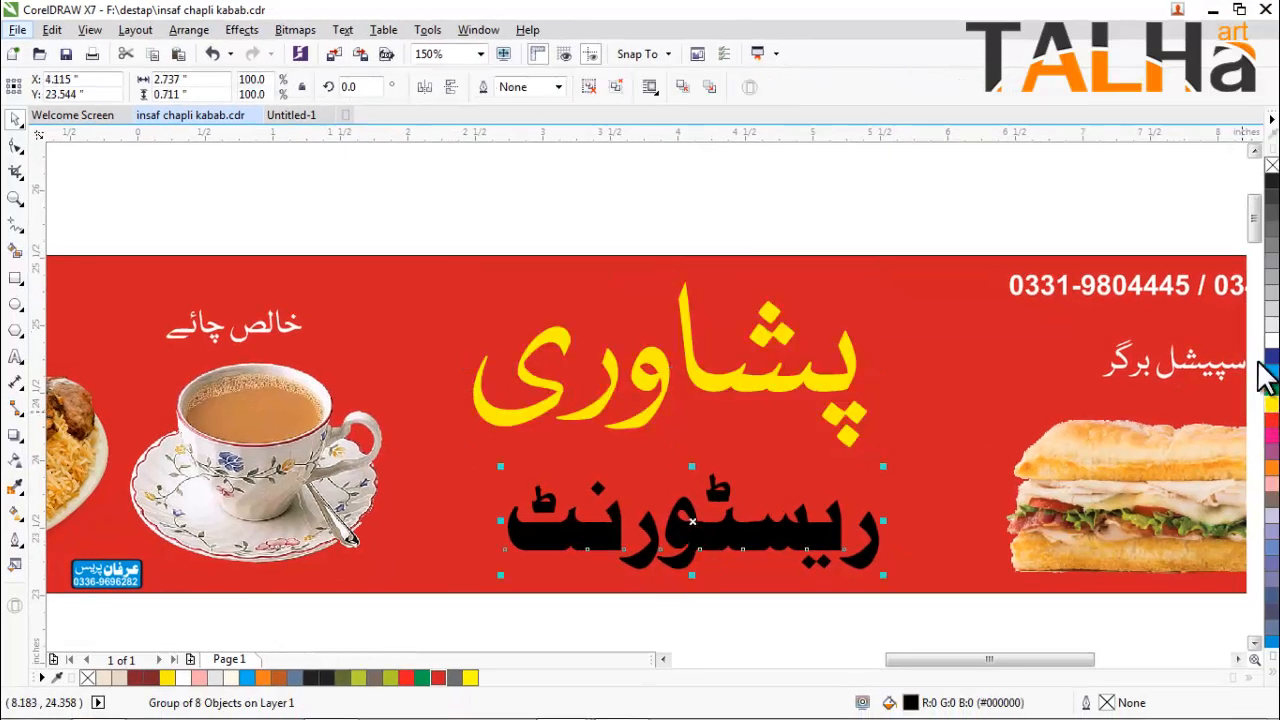
{"action": "left_click", "coordinate": [1272, 350]}
Move پشاوری slightly up in the banner, to about X 3.92, Y 24.80 inches.
{"action": "left_click_drag", "start_coordinate": [736, 383], "coordinate": [733, 369]}
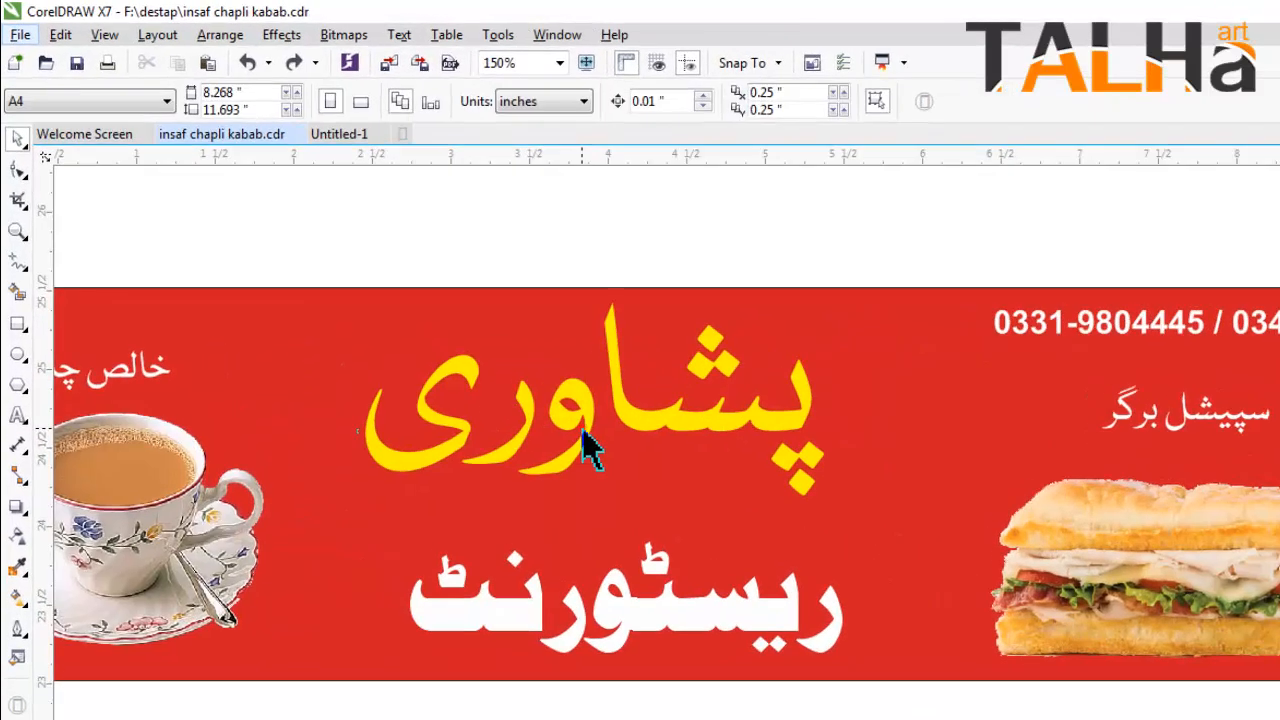
{"action": "left_click", "coordinate": [500, 370]}
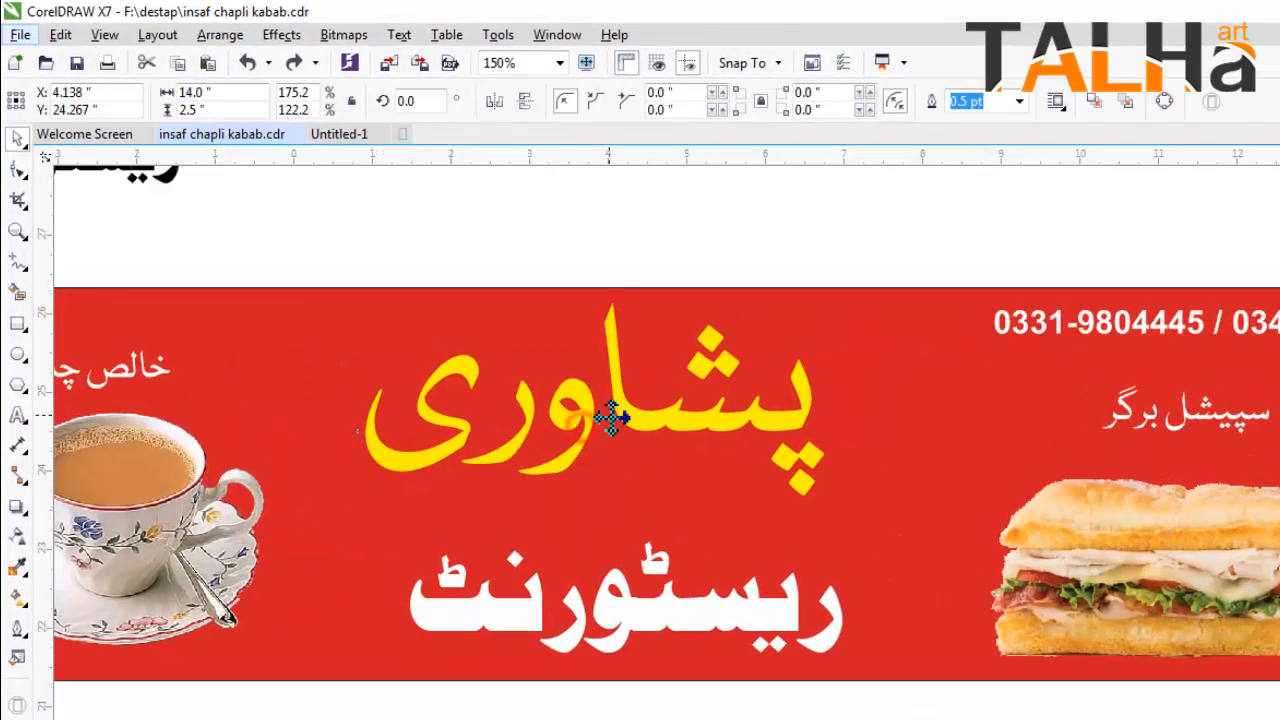
{"action": "scroll", "coordinate": [520, 360], "scroll_direction": "down", "scroll_amount": 1}
{"action": "scroll", "coordinate": [590, 410], "scroll_direction": "up", "scroll_amount": 1}
Convert the yellow پشاوری text to curves.
{"action": "left_click", "coordinate": [518, 400]}
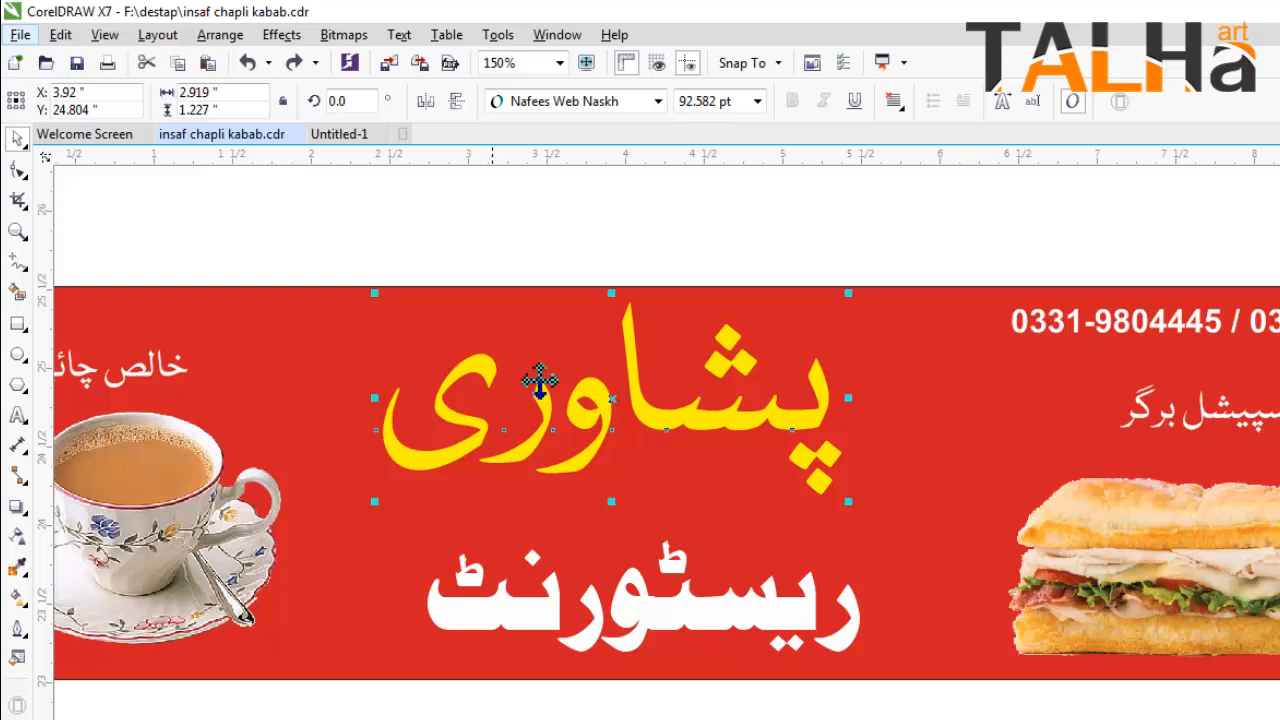
{"action": "right_click", "coordinate": [490, 370]}
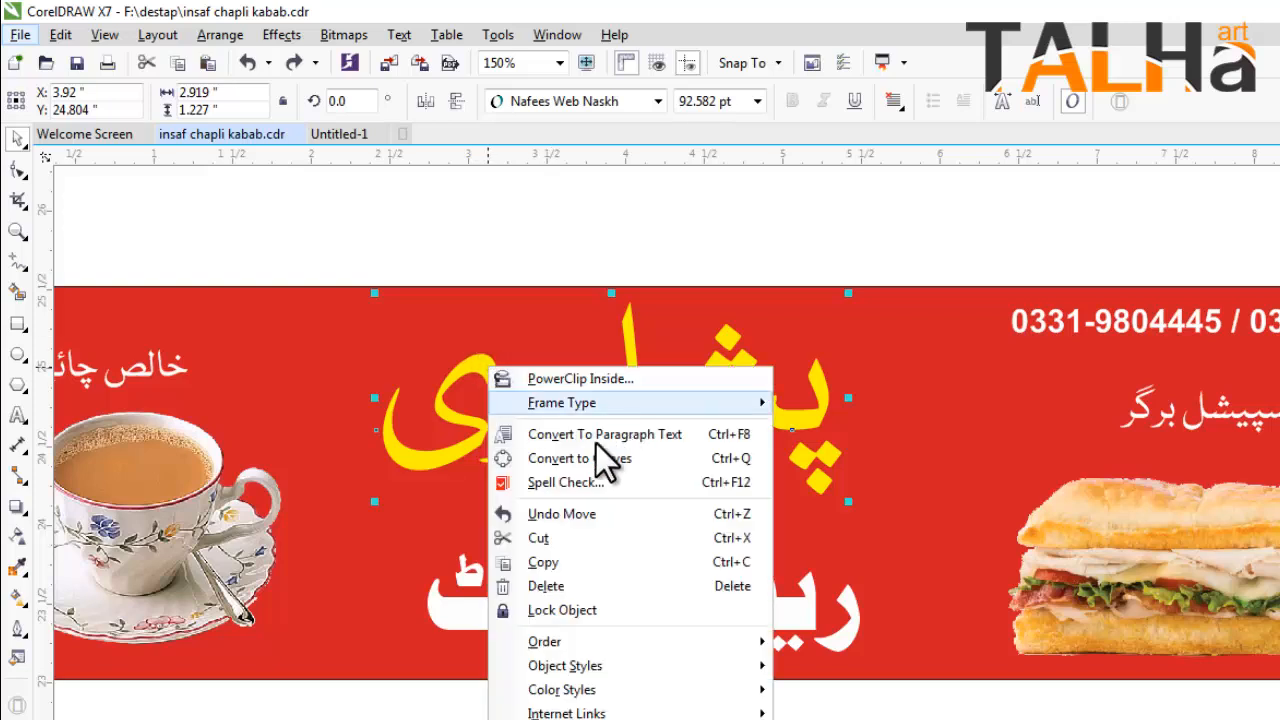
{"action": "left_click", "coordinate": [555, 458]}
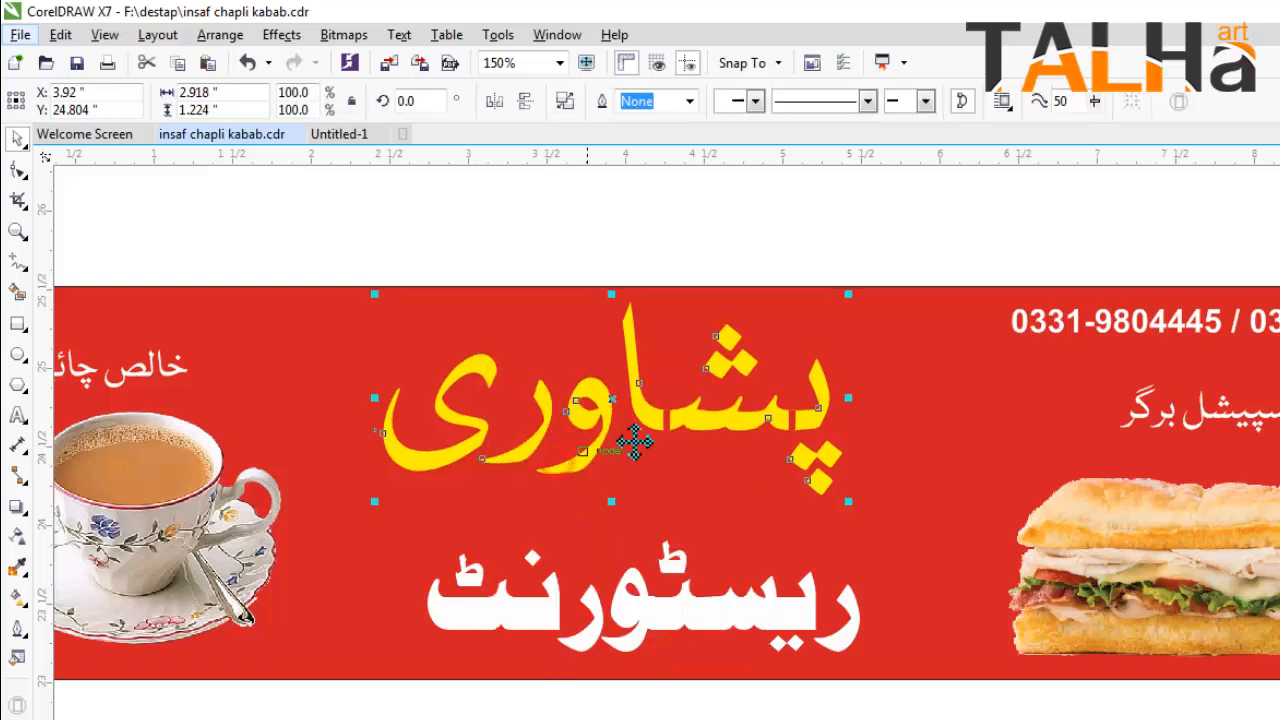
{"action": "left_click", "coordinate": [466, 238]}
{"action": "left_click", "coordinate": [548, 418]}
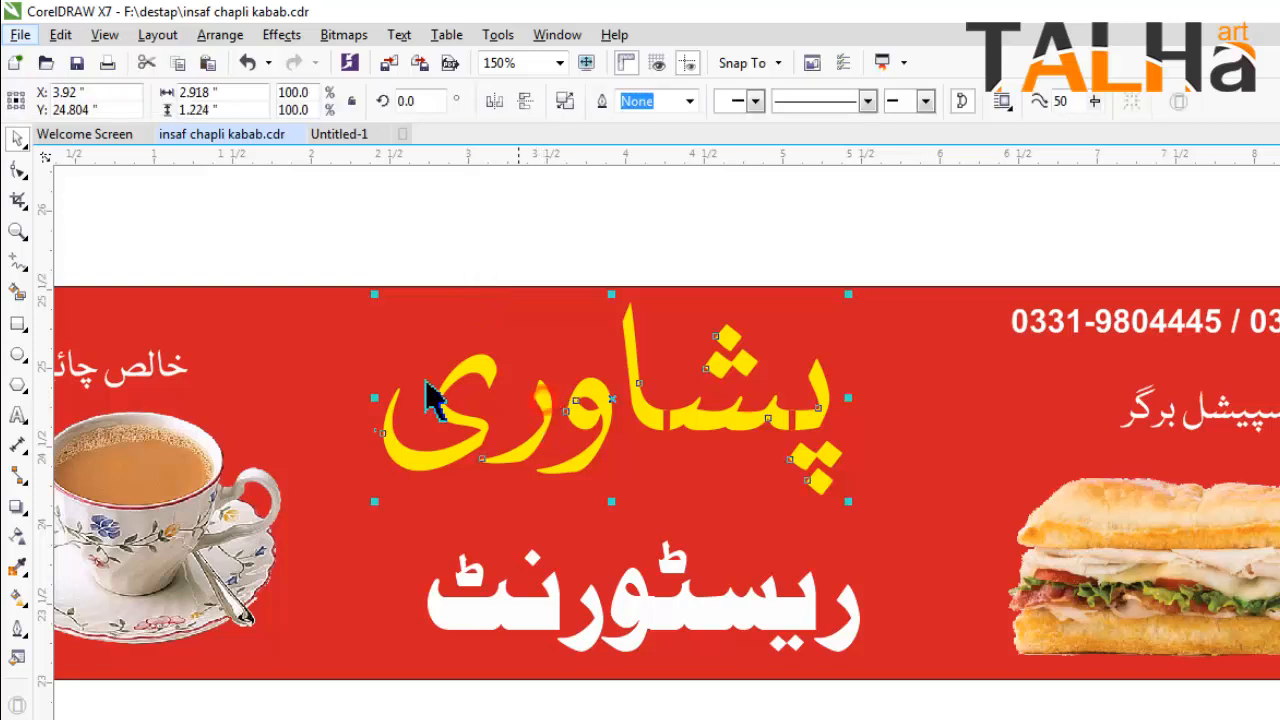
Edit the nodes of پشاوری, selecting those of وری and shifting the three dots under پ slightly left.
{"action": "left_click", "coordinate": [18, 170]}
{"action": "left_click_drag", "start_coordinate": [303, 330], "coordinate": [621, 528]}
{"action": "scroll", "coordinate": [620, 446], "scroll_direction": "up", "scroll_amount": 2}
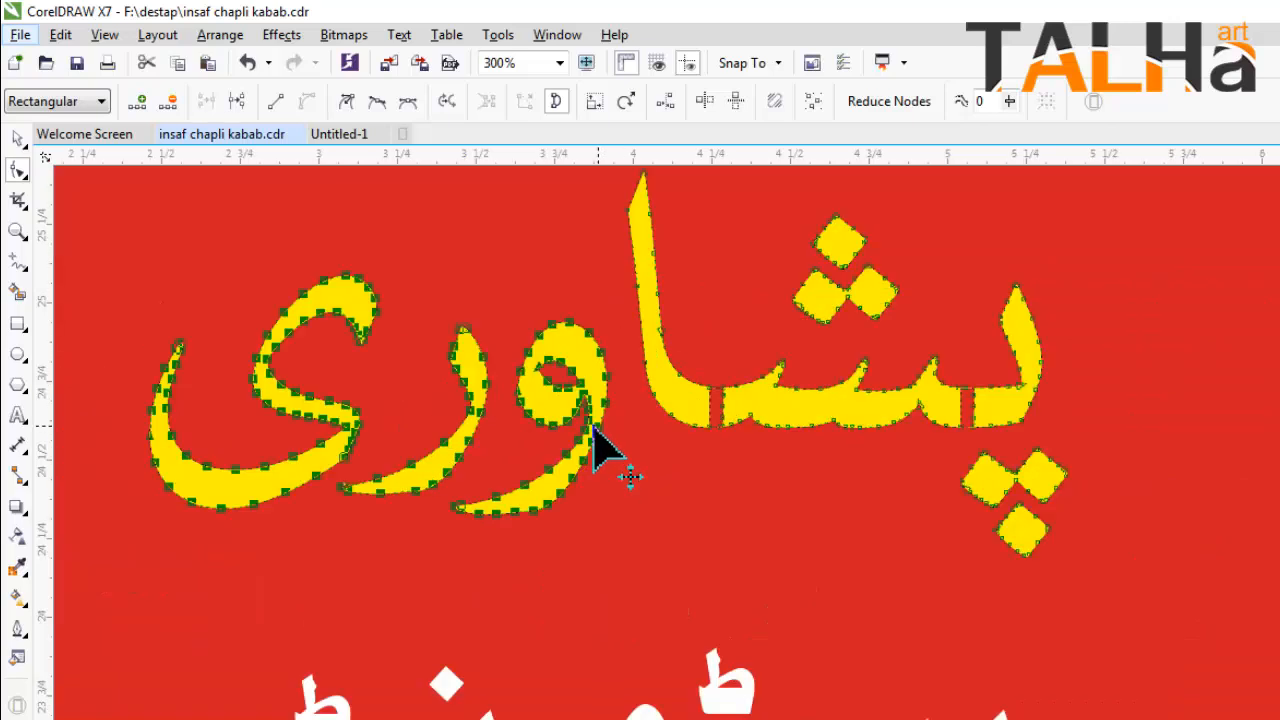
{"action": "left_click_drag", "start_coordinate": [608, 405], "coordinate": [873, 630]}
{"action": "scroll", "coordinate": [575, 443], "scroll_direction": "down", "scroll_amount": 2}
{"action": "scroll", "coordinate": [815, 470], "scroll_direction": "up", "scroll_amount": 4}
{"action": "left_click_drag", "start_coordinate": [838, 455], "coordinate": [805, 488]}
{"action": "scroll", "coordinate": [806, 490], "scroll_direction": "down", "scroll_amount": 4}
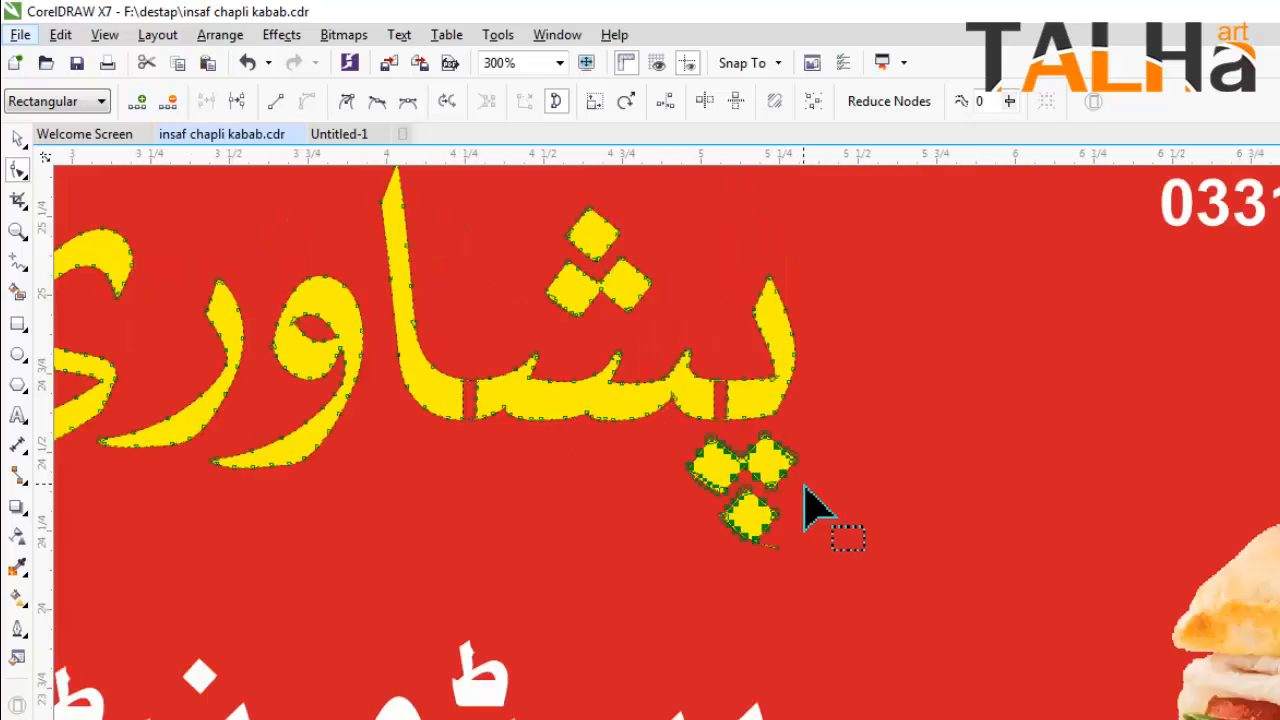
{"action": "left_click", "coordinate": [17, 139]}
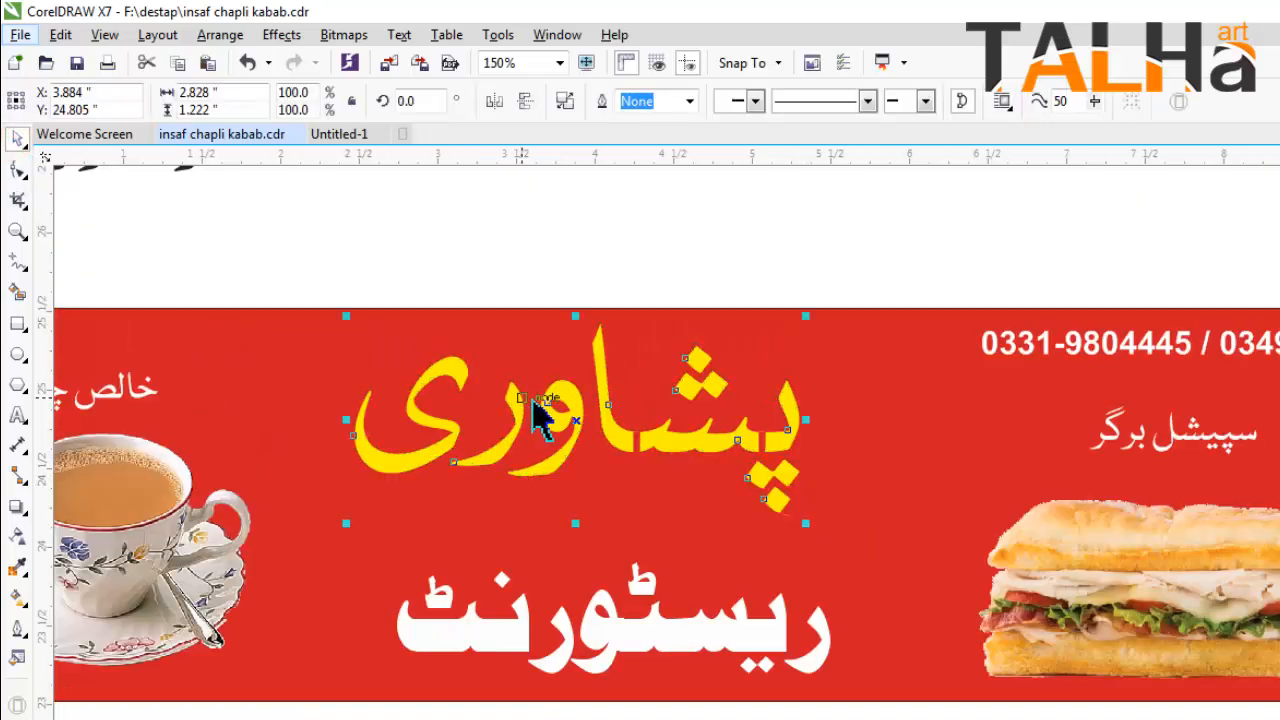
Break the پشاوری curve apart and combine the letter و with its inner piece to reopen its hole.
{"action": "scroll", "coordinate": [533, 409], "scroll_direction": "up", "scroll_amount": 2}
{"action": "scroll", "coordinate": [537, 440], "scroll_direction": "down", "scroll_amount": 2}
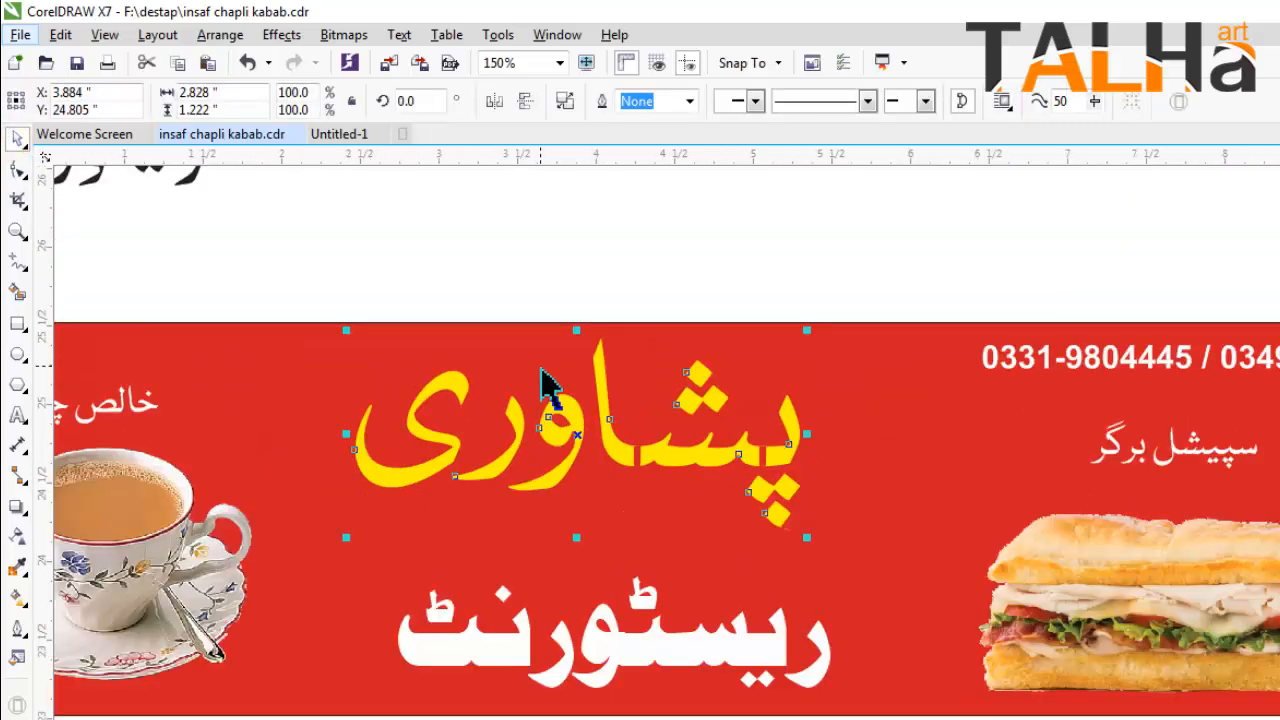
{"action": "key", "text": "ctrl+k"}
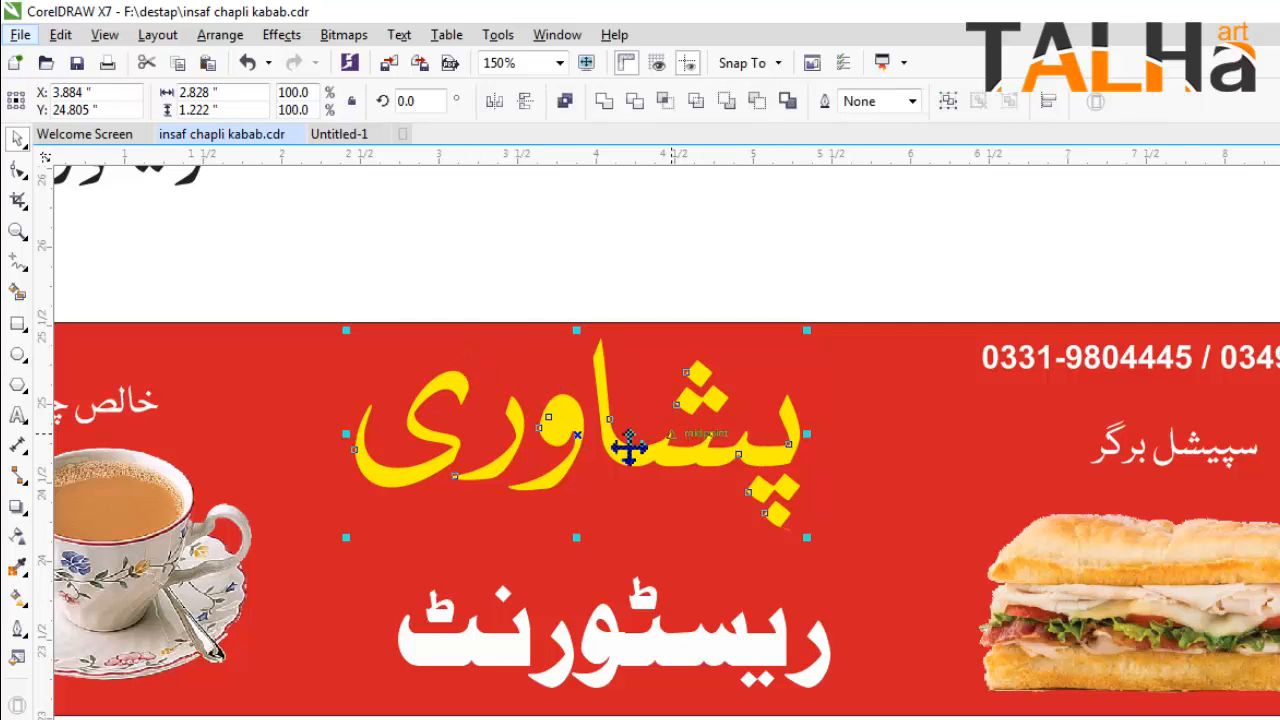
{"action": "left_click", "coordinate": [514, 292]}
{"action": "left_click_drag", "start_coordinate": [480, 286], "coordinate": [535, 515]}
{"action": "scroll", "coordinate": [535, 480], "scroll_direction": "up", "scroll_amount": 1}
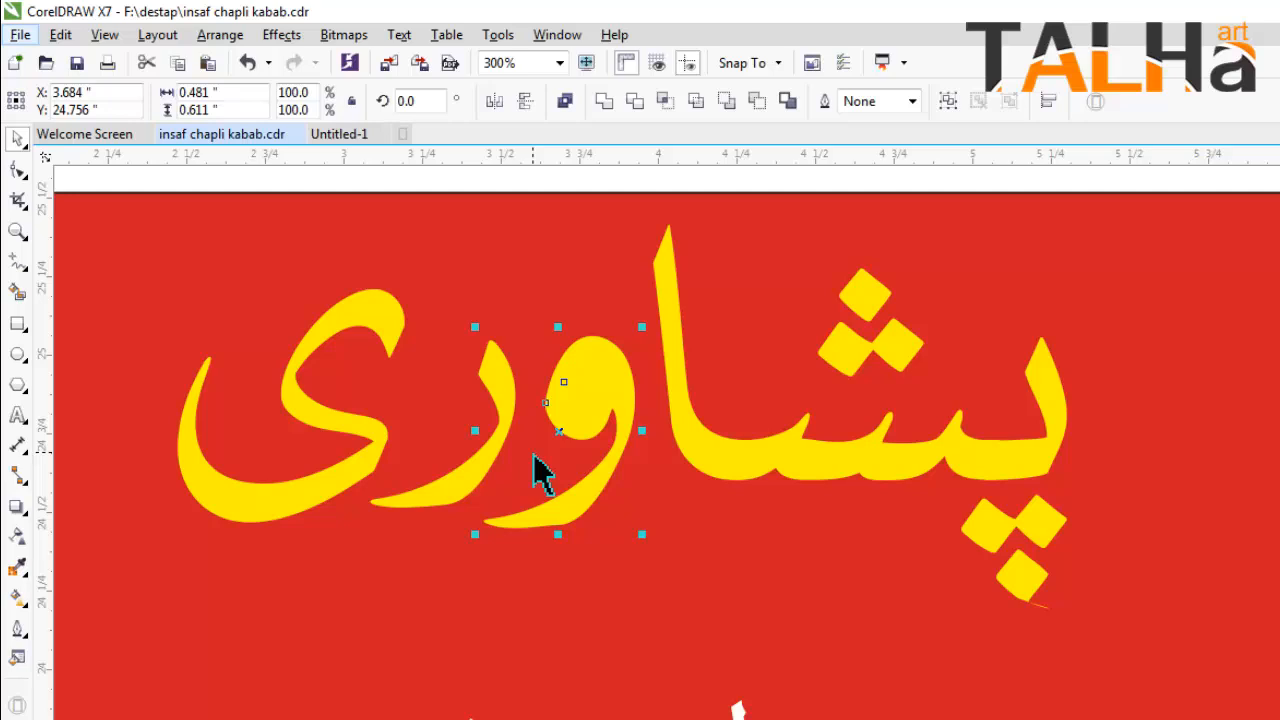
{"action": "key", "text": "ctrl+l"}
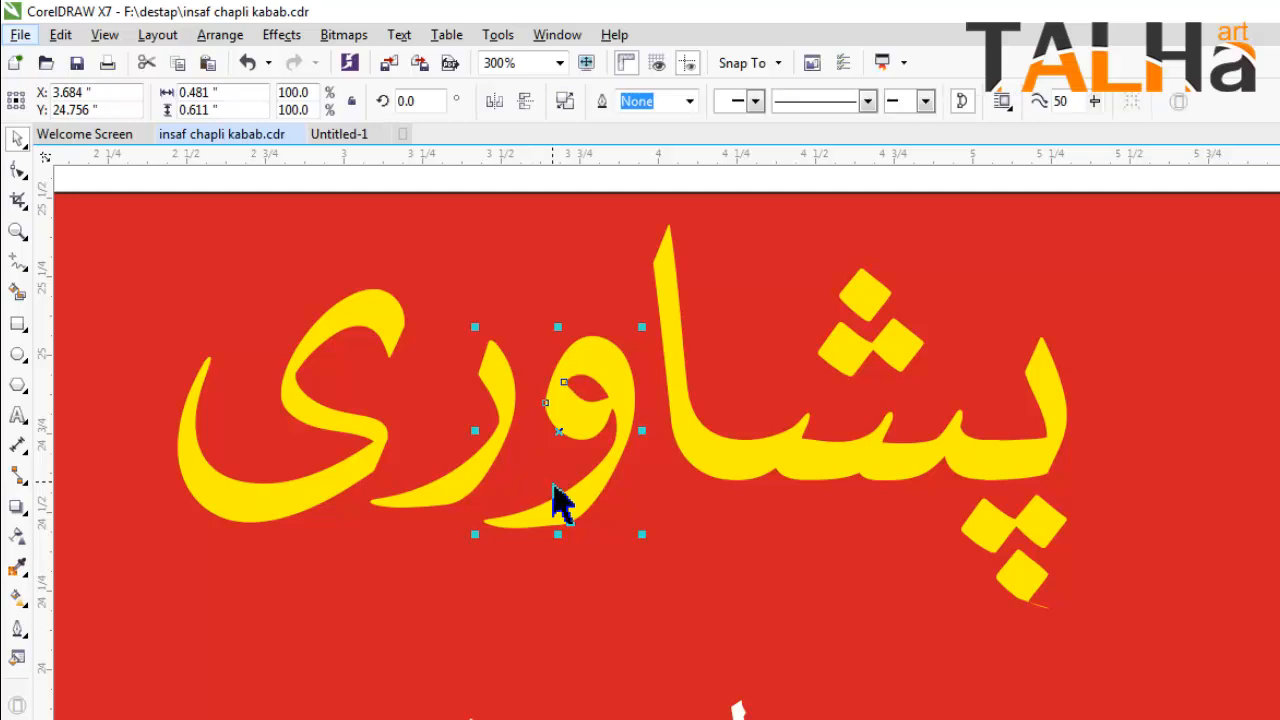
{"action": "scroll", "coordinate": [558, 505], "scroll_direction": "down", "scroll_amount": 1}
Select all pieces of پشاوری and move the word slightly right and down above ریسٹورنٹ.
{"action": "left_click_drag", "start_coordinate": [306, 274], "coordinate": [897, 590]}
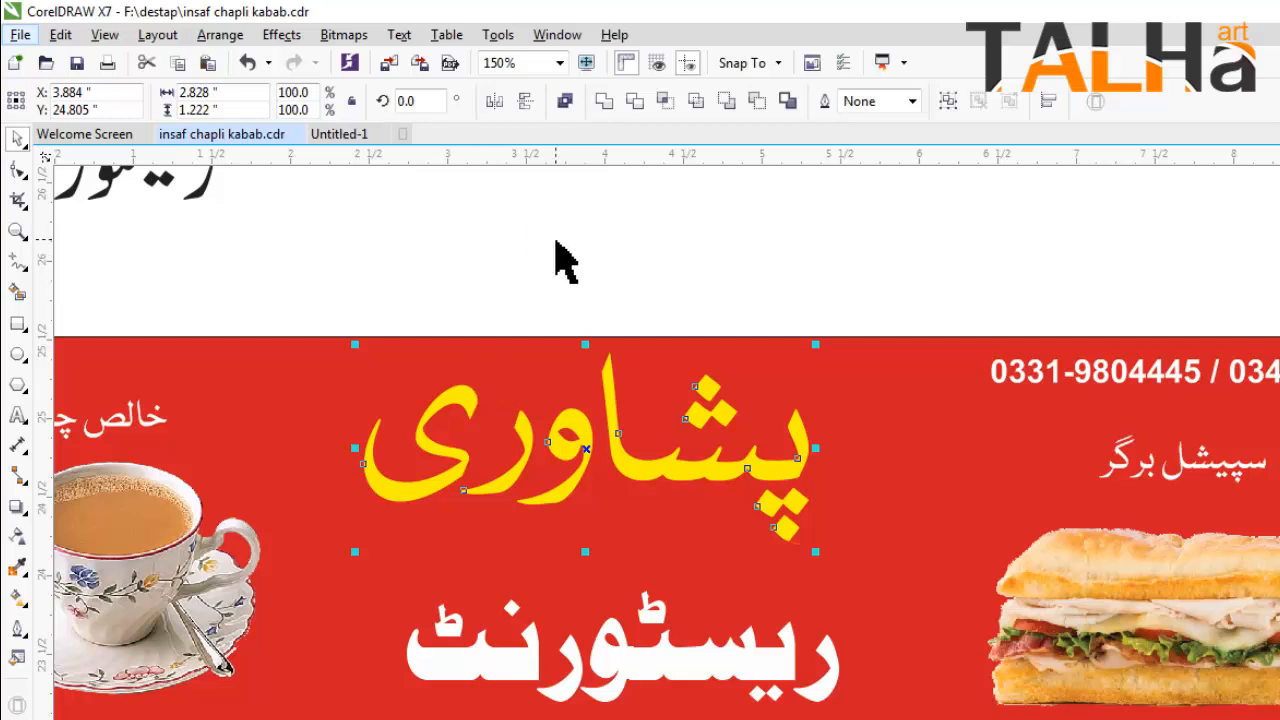
{"action": "left_click", "coordinate": [551, 206]}
{"action": "left_click", "coordinate": [608, 368]}
{"action": "left_click", "coordinate": [557, 284]}
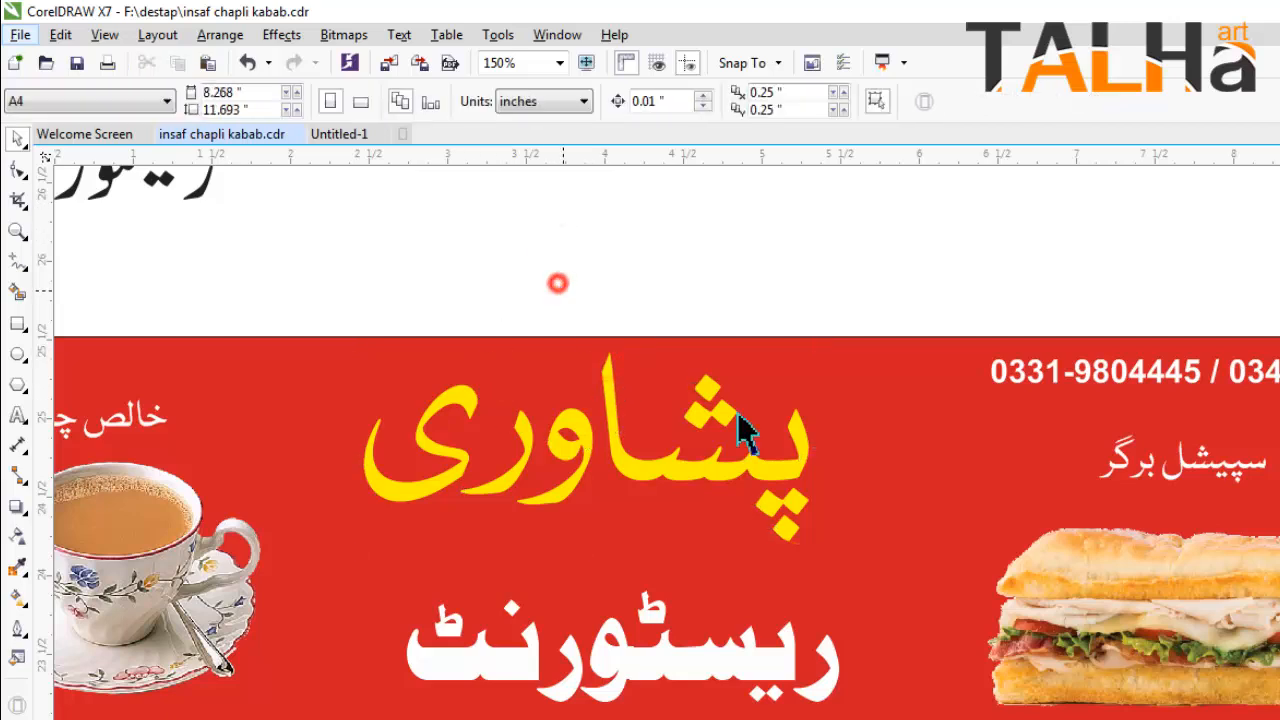
{"action": "scroll", "coordinate": [714, 457], "scroll_direction": "down", "scroll_amount": 1}
{"action": "scroll", "coordinate": [685, 470], "scroll_direction": "up", "scroll_amount": 1}
{"action": "scroll", "coordinate": [731, 486], "scroll_direction": "down", "scroll_amount": 1}
{"action": "scroll", "coordinate": [650, 485], "scroll_direction": "up", "scroll_amount": 1}
{"action": "left_click", "coordinate": [751, 443]}
{"action": "left_click_drag", "start_coordinate": [834, 443], "coordinate": [852, 451]}
{"action": "left_click", "coordinate": [434, 282]}
Draw a thin bar about 1.39 by 0.13 inches below the left half of پشاوری, filled yellow with no outline.
{"action": "left_click", "coordinate": [17, 323]}
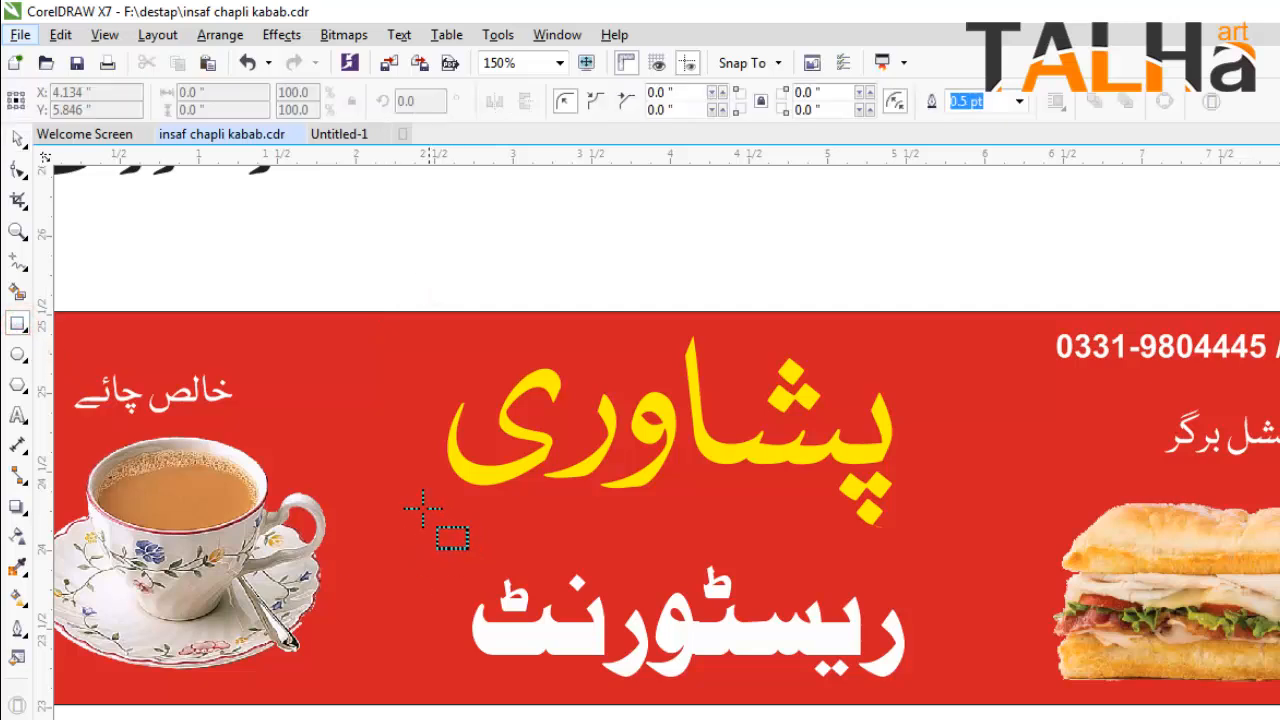
{"action": "left_click_drag", "start_coordinate": [404, 512], "coordinate": [512, 528]}
{"action": "left_click_drag", "start_coordinate": [593, 541], "coordinate": [782, 528]}
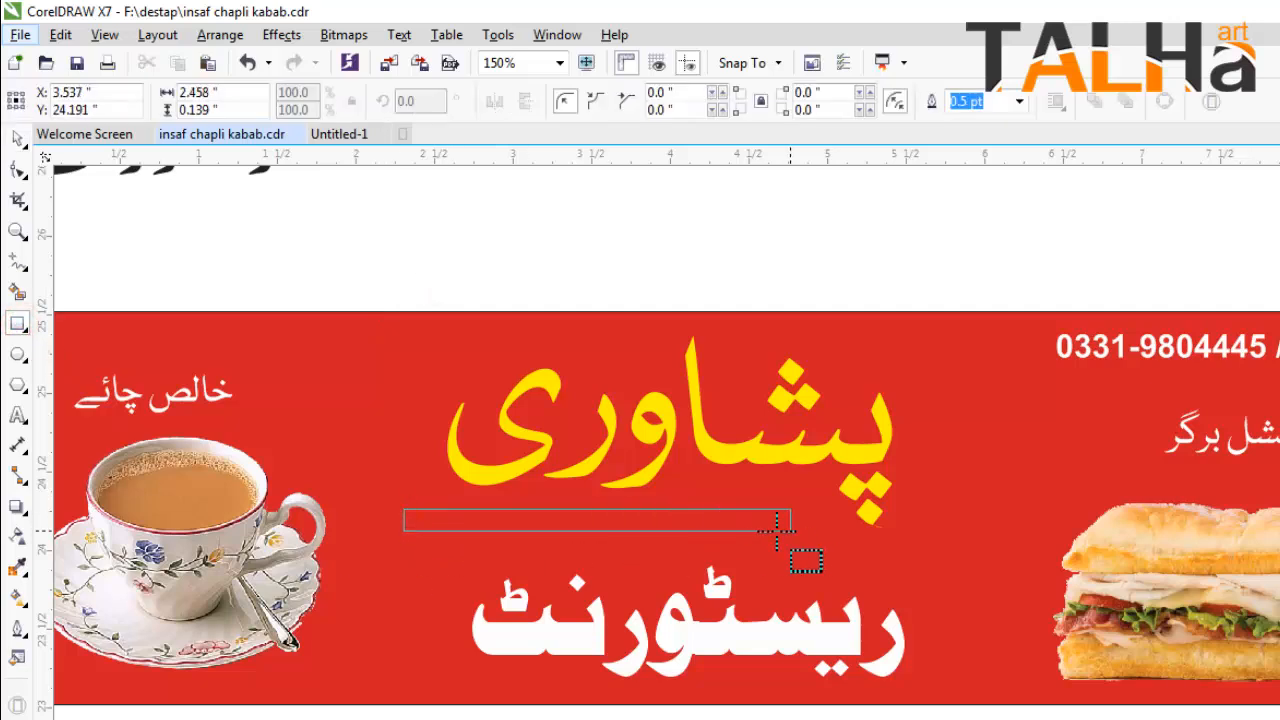
{"action": "left_click_drag", "start_coordinate": [703, 530], "coordinate": [622, 520]}
{"action": "left_click", "coordinate": [14, 142]}
{"action": "left_click", "coordinate": [1279, 466]}
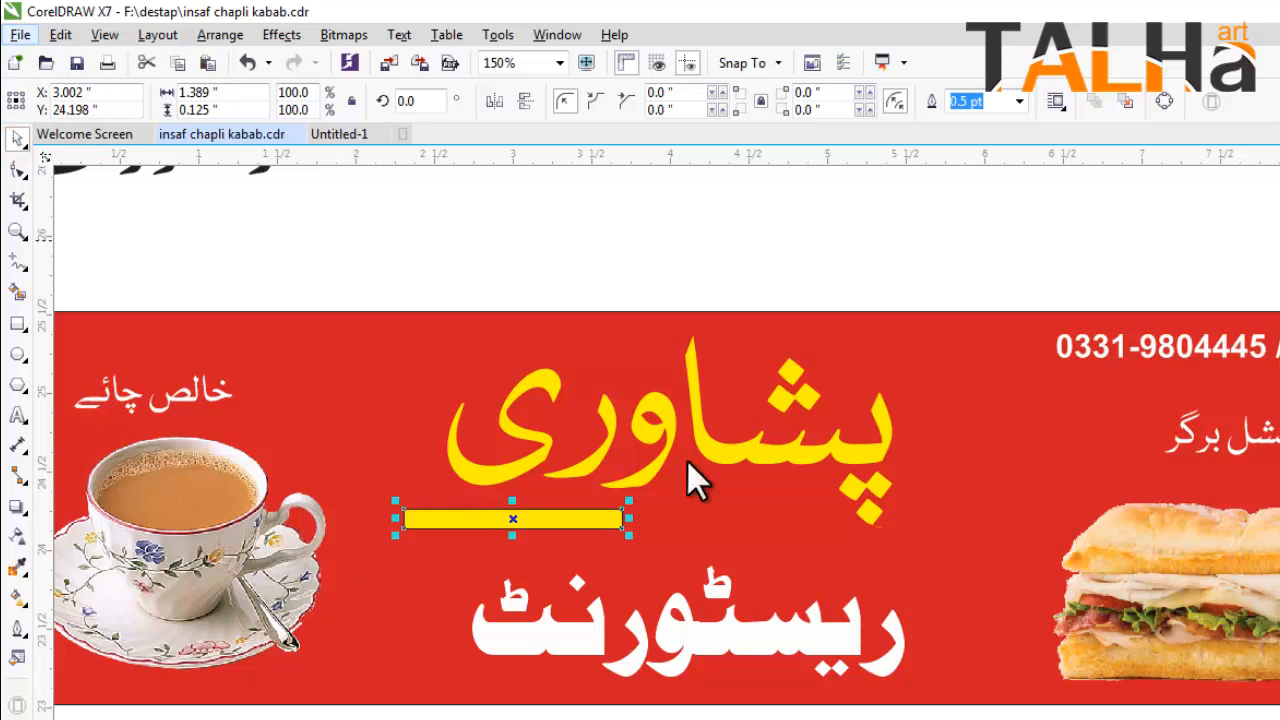
{"action": "scroll", "coordinate": [417, 516], "scroll_direction": "up", "scroll_amount": 1}
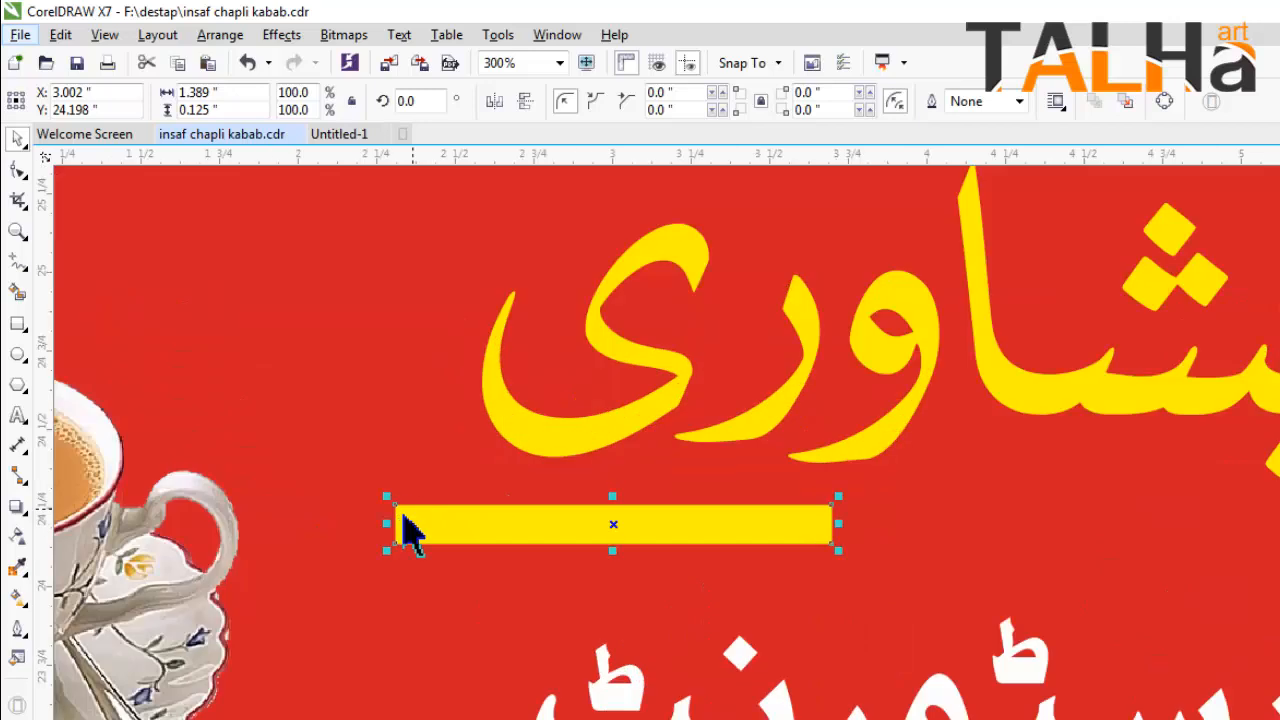
Apply a linear transparency at 180° that fades out the bar's left end, lengthening the fade towards the middle.
{"action": "left_click", "coordinate": [17, 540]}
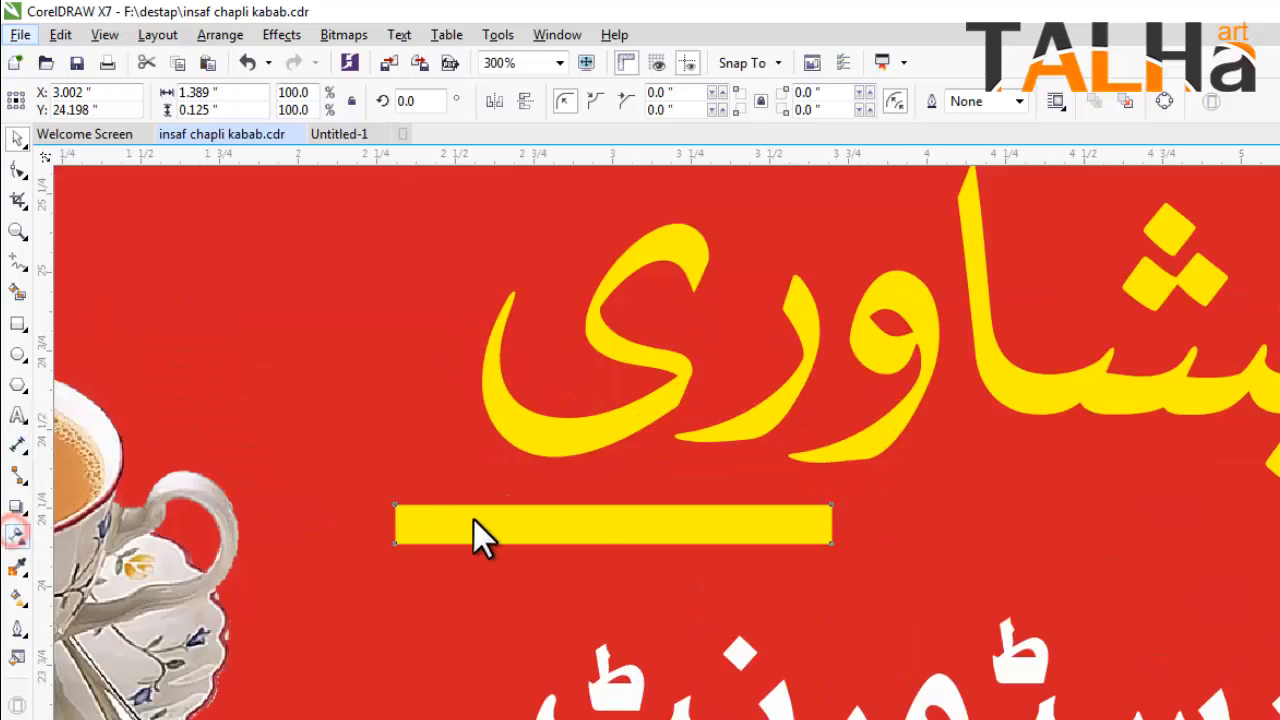
{"action": "left_click_drag", "start_coordinate": [531, 530], "coordinate": [383, 529]}
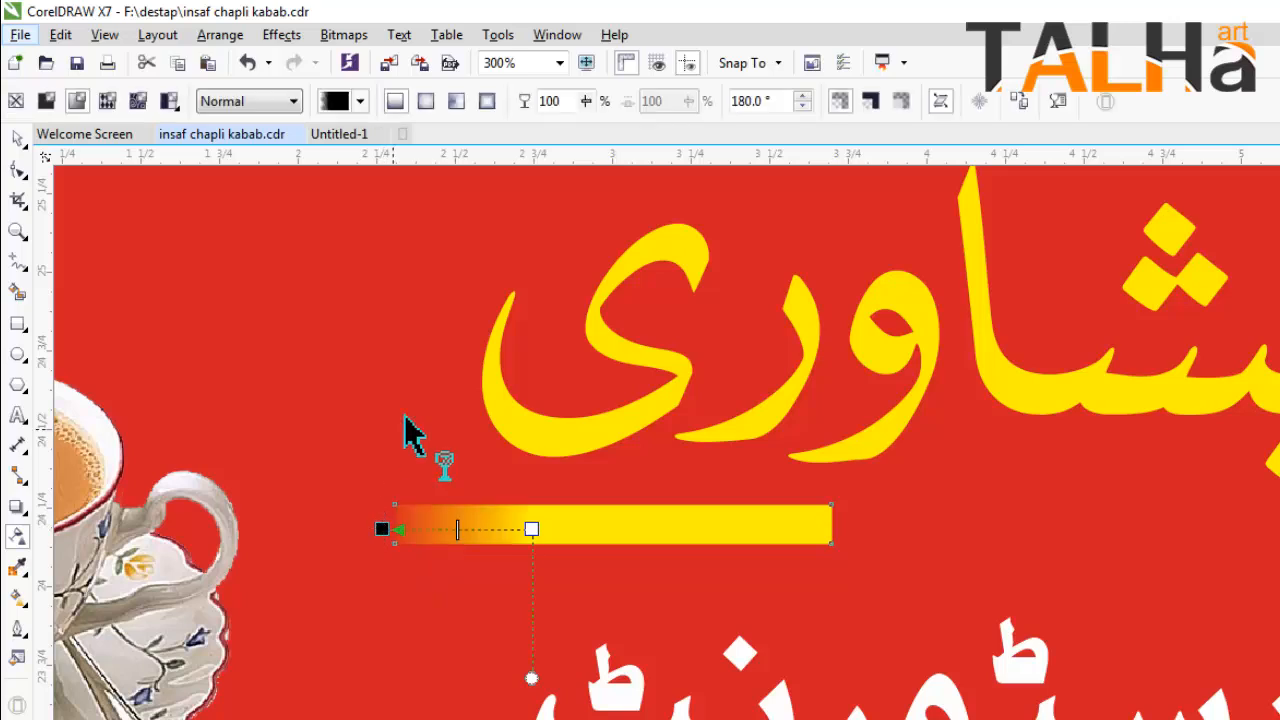
{"action": "left_click", "coordinate": [17, 139]}
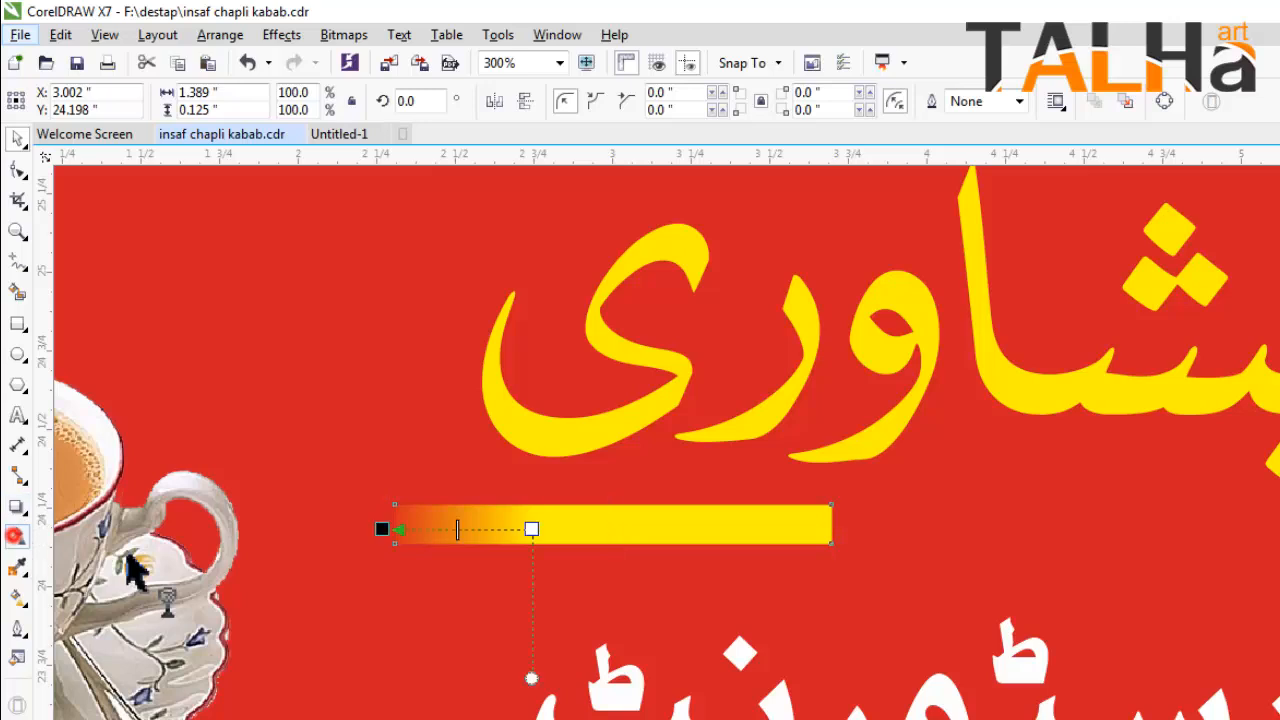
{"action": "left_click", "coordinate": [17, 537]}
{"action": "left_click_drag", "start_coordinate": [533, 529], "coordinate": [590, 528]}
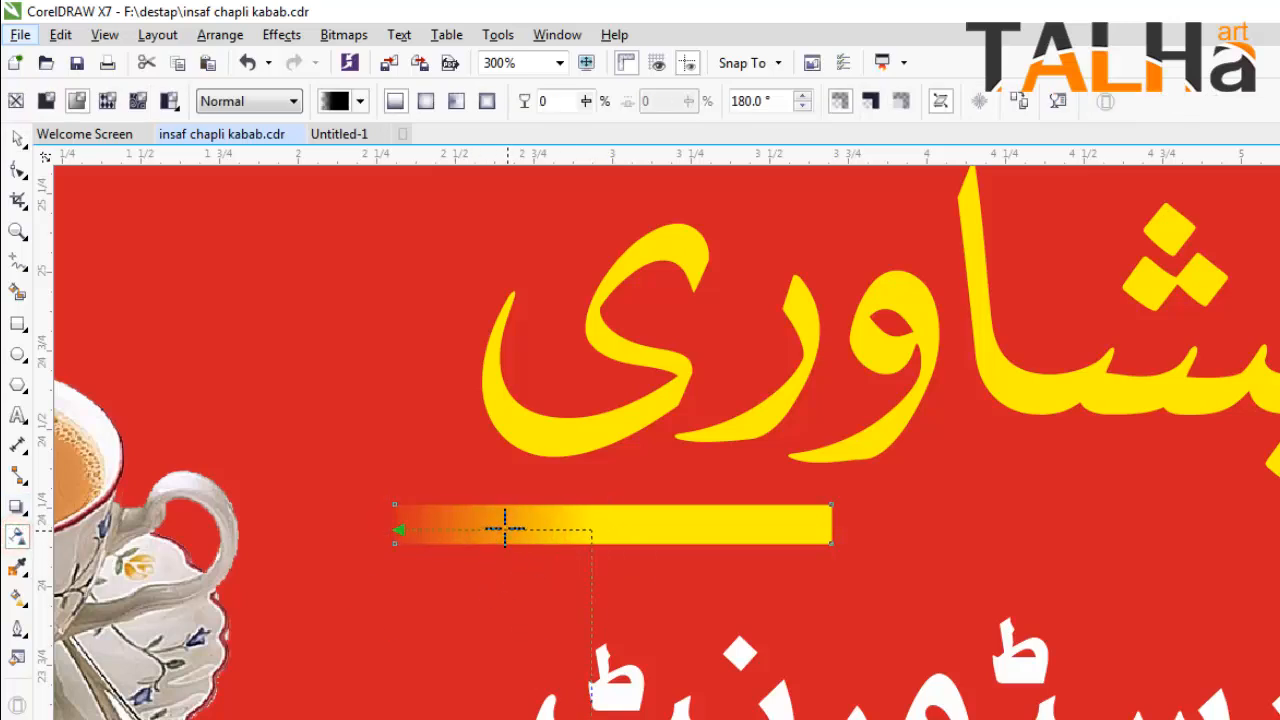
{"action": "left_click", "coordinate": [17, 139]}
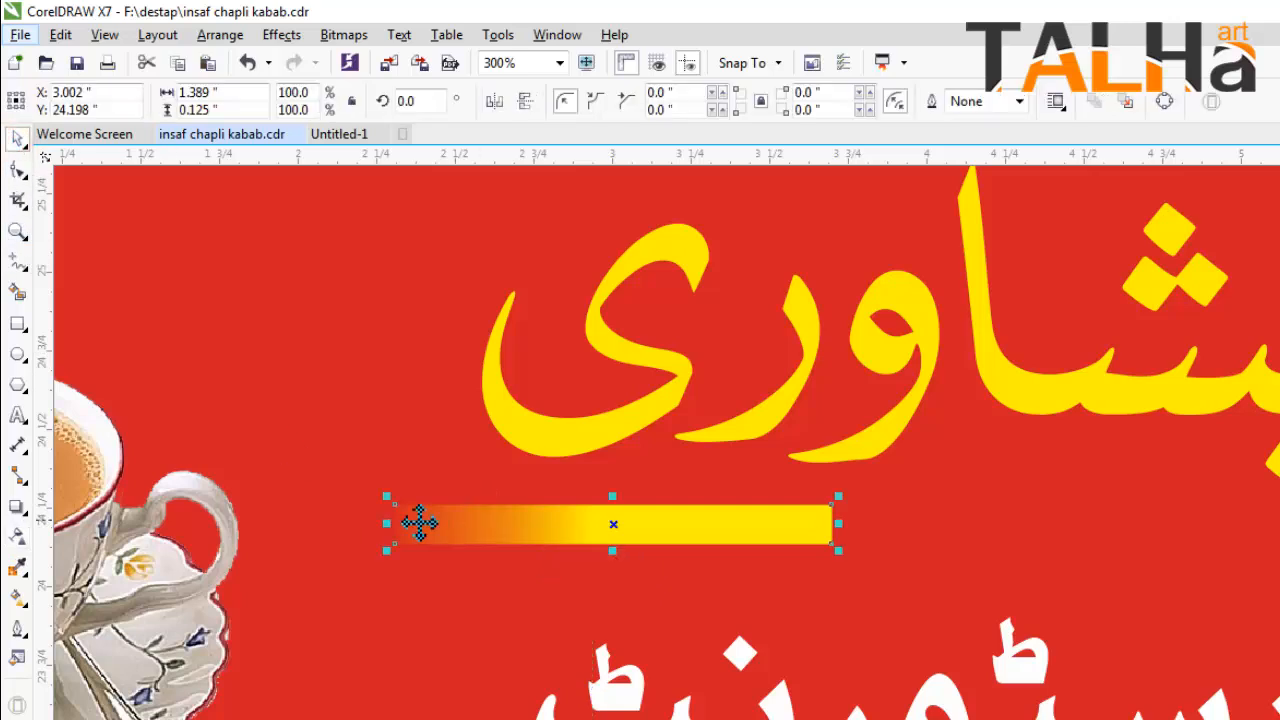
Place a horizontally mirrored copy of the faded bar directly against its solid right end.
{"action": "left_click_drag", "start_coordinate": [388, 525], "coordinate": [917, 534]}
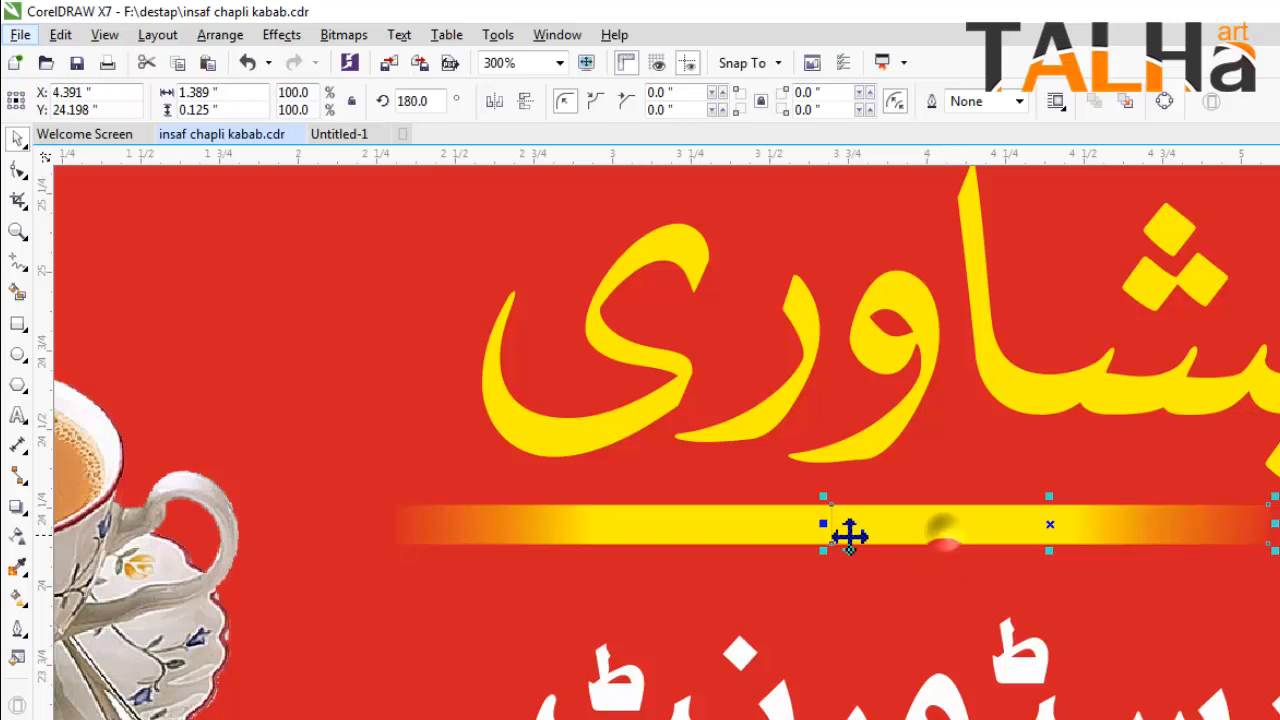
{"action": "scroll", "coordinate": [771, 534], "scroll_direction": "down", "scroll_amount": 2}
{"action": "left_click", "coordinate": [663, 290]}
Shift the left half of the bar slightly over the right half to close the seam, for a combined width of 2.75 inches.
{"action": "scroll", "coordinate": [809, 543], "scroll_direction": "up", "scroll_amount": 4}
{"action": "left_click", "coordinate": [770, 530]}
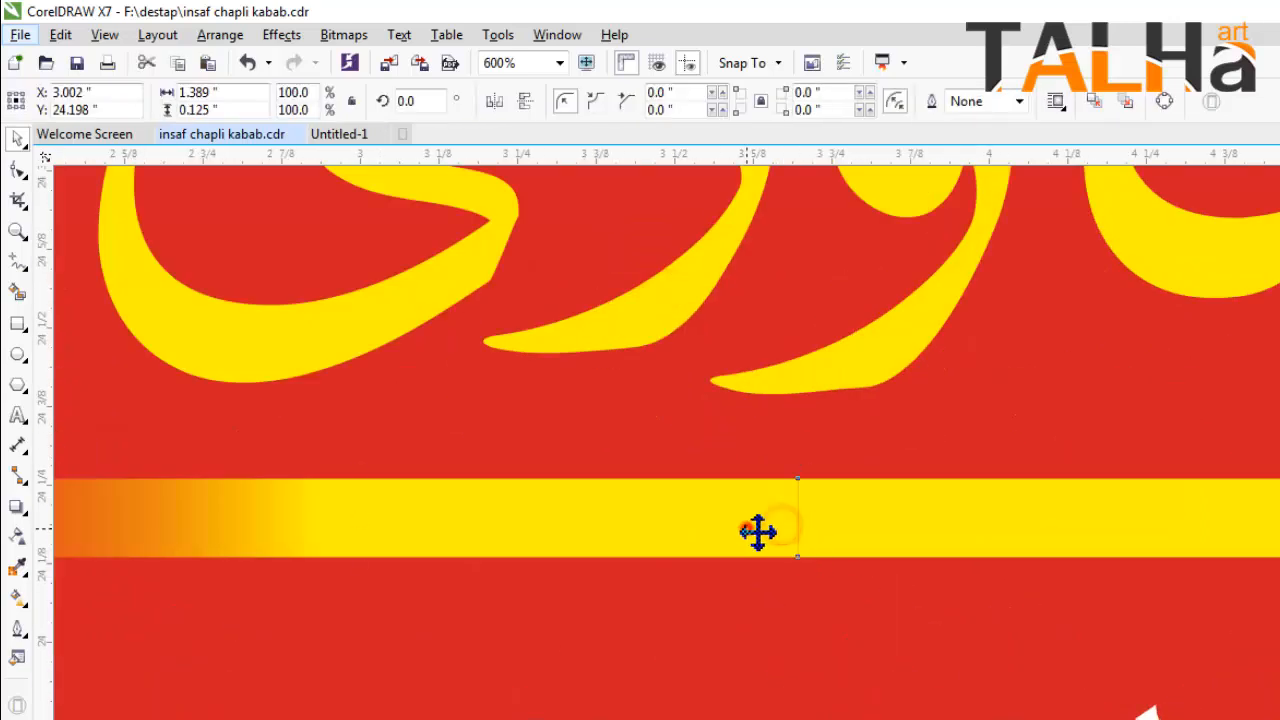
{"action": "scroll", "coordinate": [740, 545], "scroll_direction": "down", "scroll_amount": 2}
{"action": "left_click", "coordinate": [829, 531]}
{"action": "scroll", "coordinate": [829, 531], "scroll_direction": "down", "scroll_amount": 2}
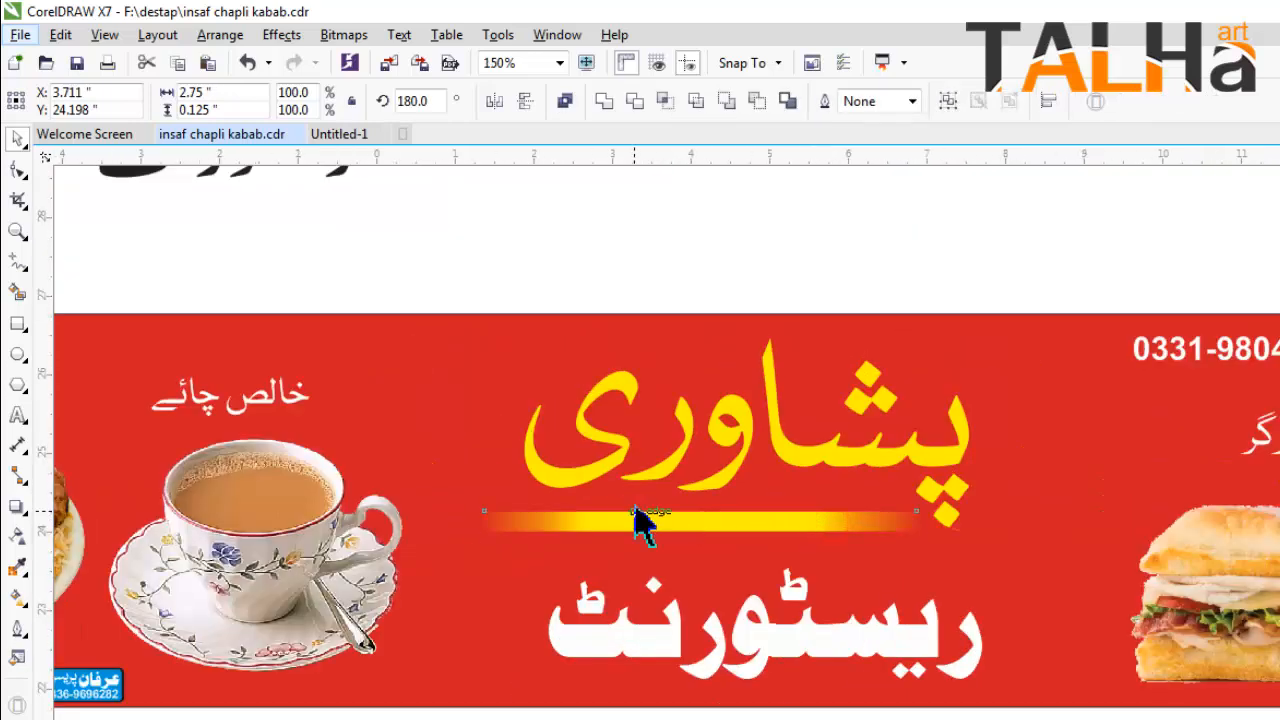
{"action": "scroll", "coordinate": [636, 507], "scroll_direction": "down", "scroll_amount": 2}
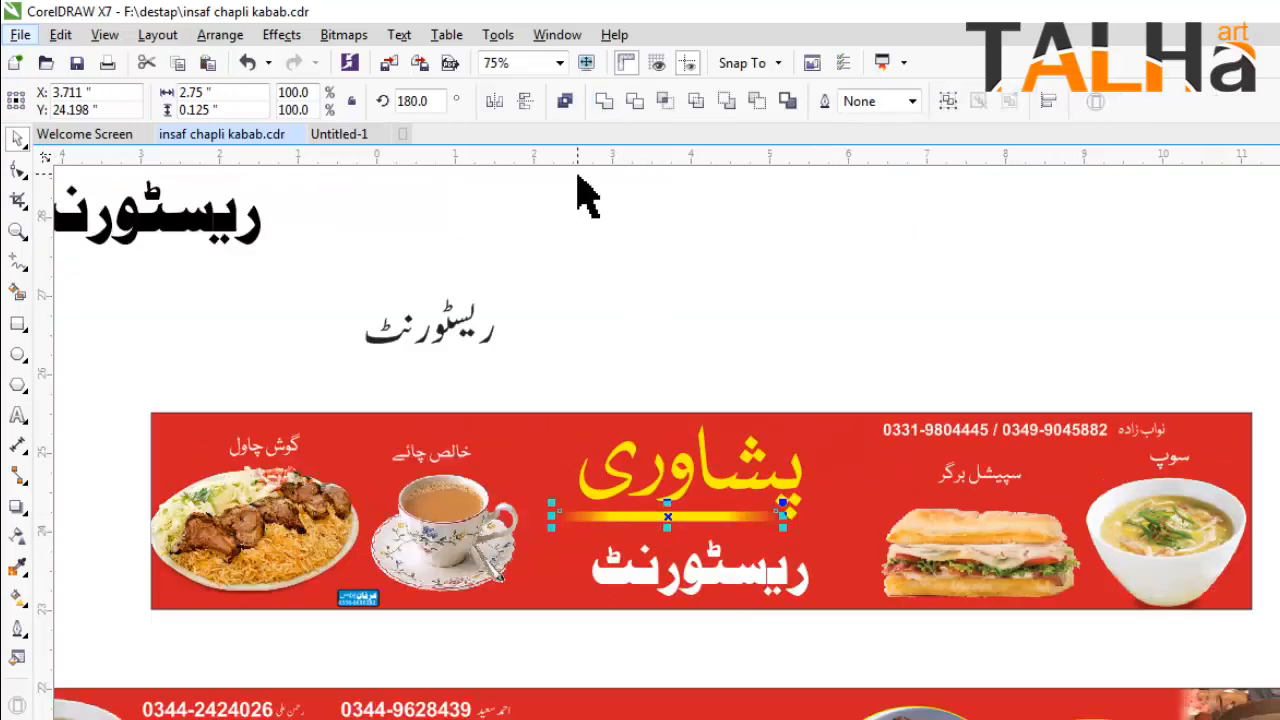
{"action": "left_click", "coordinate": [568, 244]}
Examine the yellow bar and the two title words in the upper banner, both close up and as a whole.
{"action": "scroll", "coordinate": [670, 525], "scroll_direction": "up", "scroll_amount": 4}
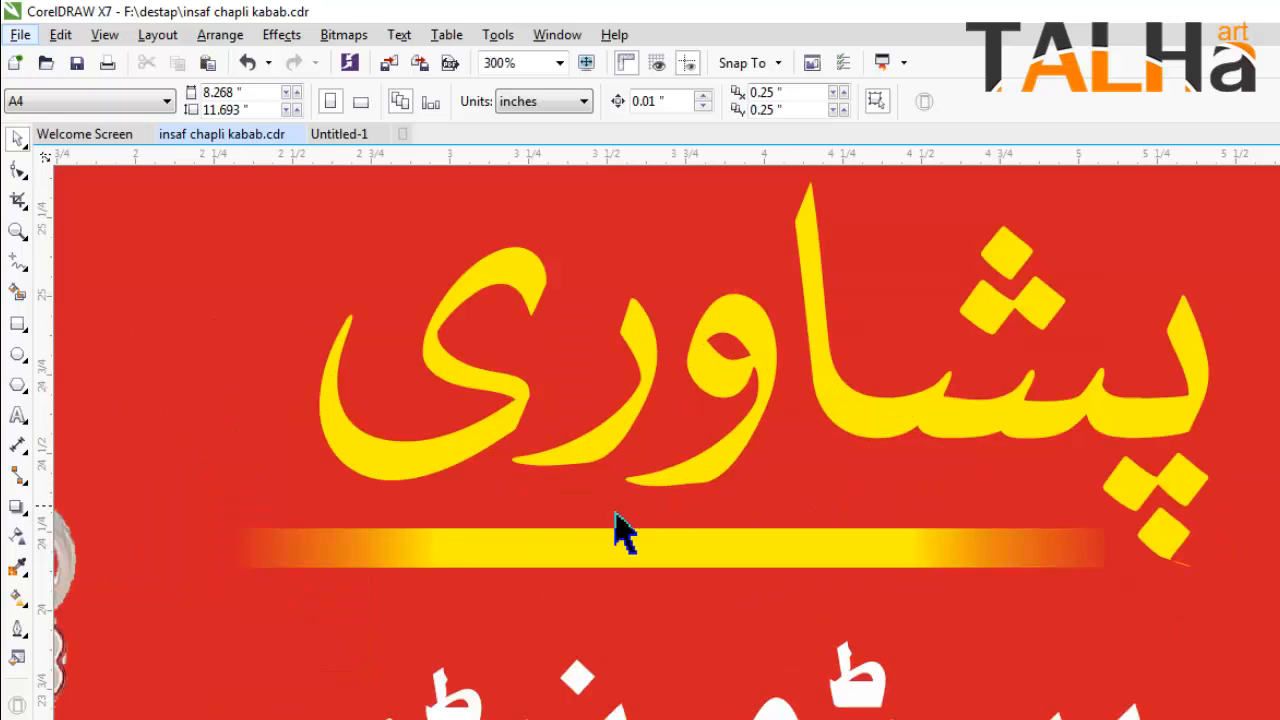
{"action": "scroll", "coordinate": [615, 525], "scroll_direction": "down", "scroll_amount": 2}
{"action": "scroll", "coordinate": [553, 467], "scroll_direction": "down", "scroll_amount": 1}
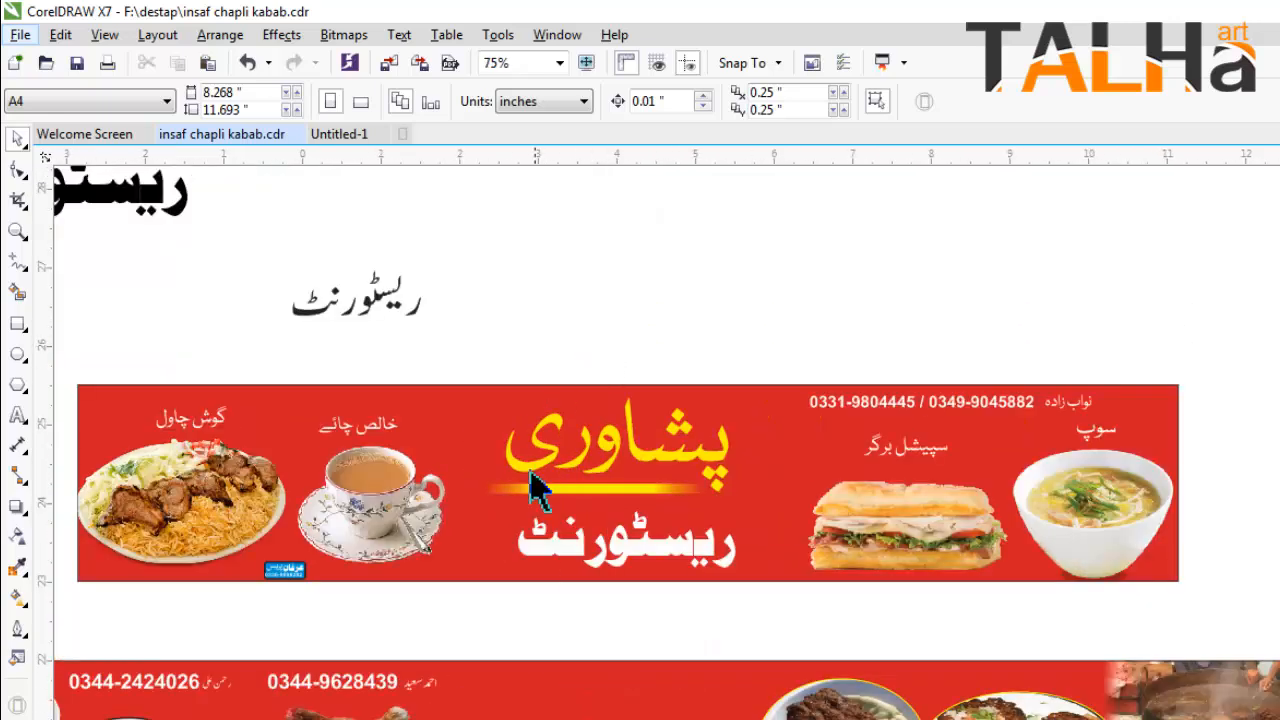
{"action": "scroll", "coordinate": [548, 478], "scroll_direction": "down", "scroll_amount": 1}
{"action": "scroll", "coordinate": [551, 480], "scroll_direction": "up", "scroll_amount": 1}
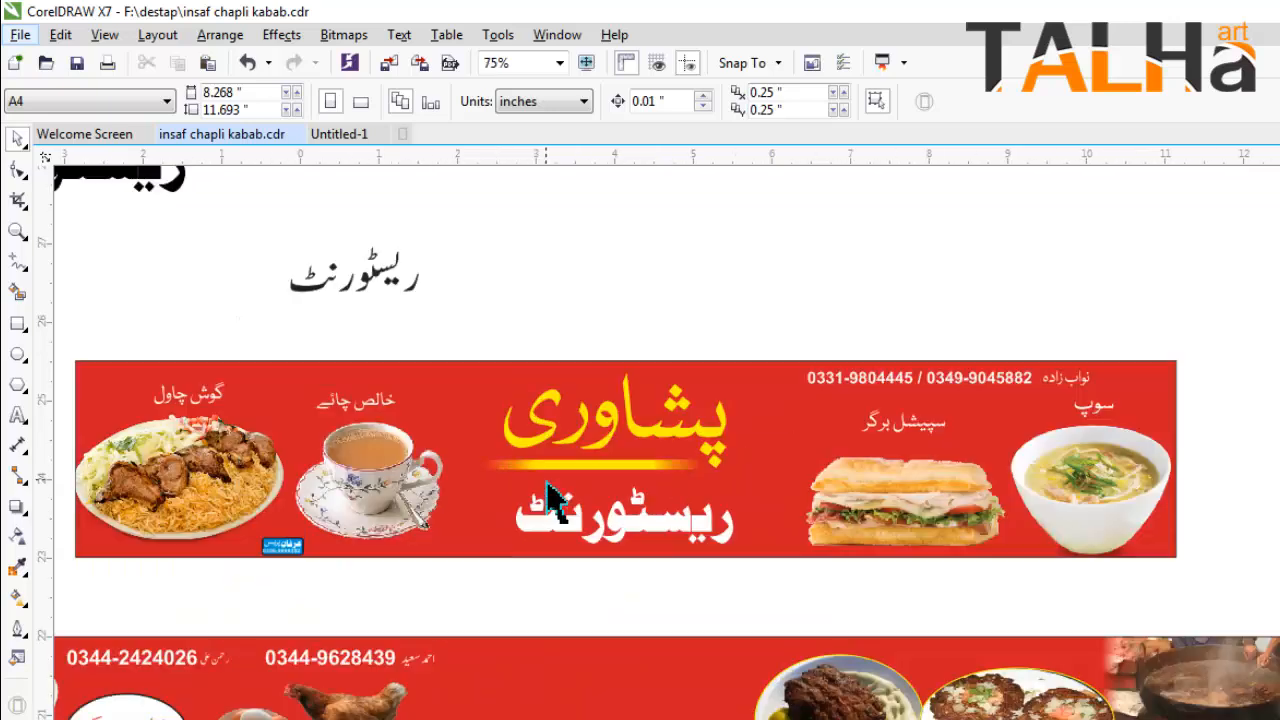
{"action": "scroll", "coordinate": [624, 470], "scroll_direction": "up", "scroll_amount": 1}
{"action": "scroll", "coordinate": [625, 471], "scroll_direction": "down", "scroll_amount": 1}
{"action": "scroll", "coordinate": [625, 471], "scroll_direction": "up", "scroll_amount": 1}
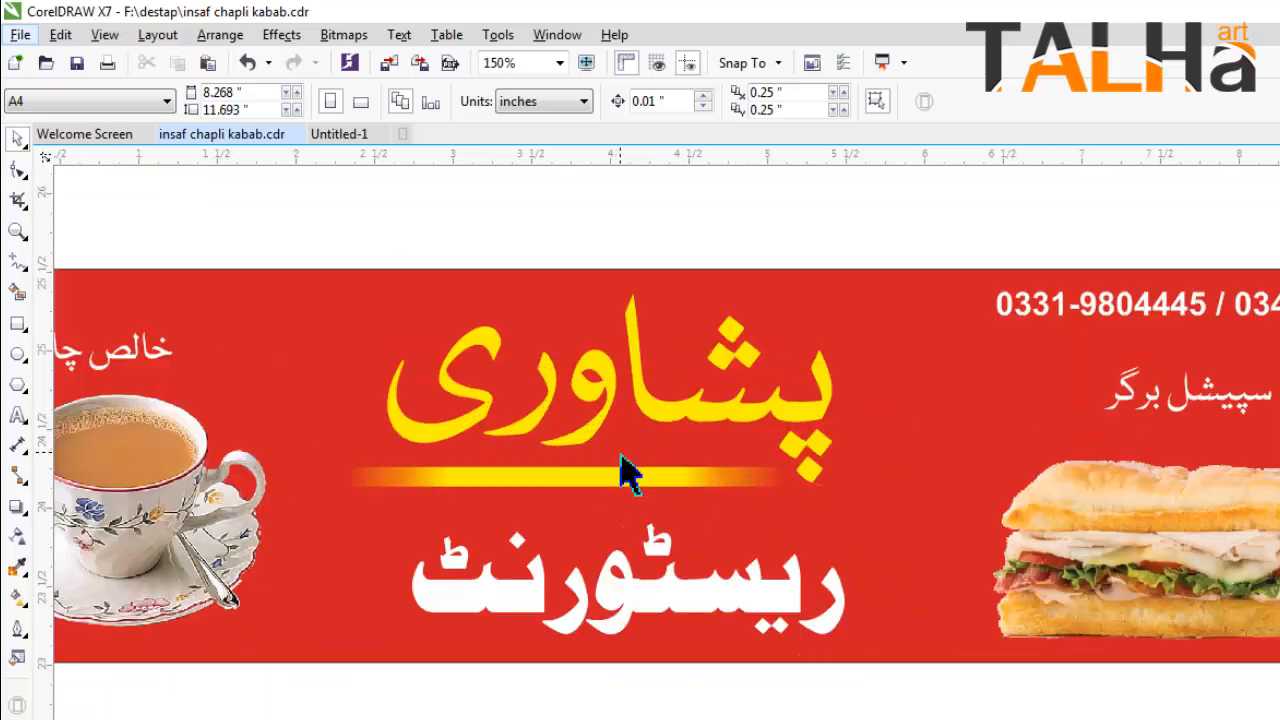
{"action": "left_click", "coordinate": [672, 425]}
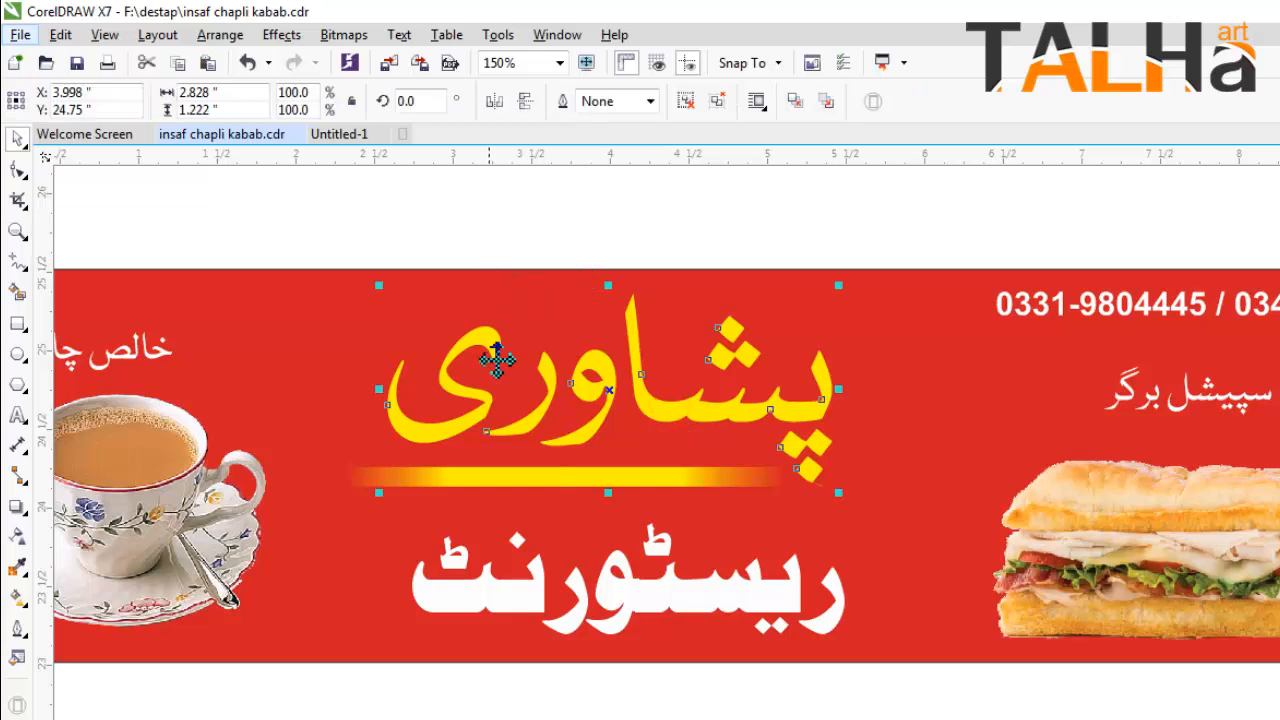
{"action": "left_click", "coordinate": [655, 595]}
{"action": "scroll", "coordinate": [620, 433], "scroll_direction": "down", "scroll_amount": 2}
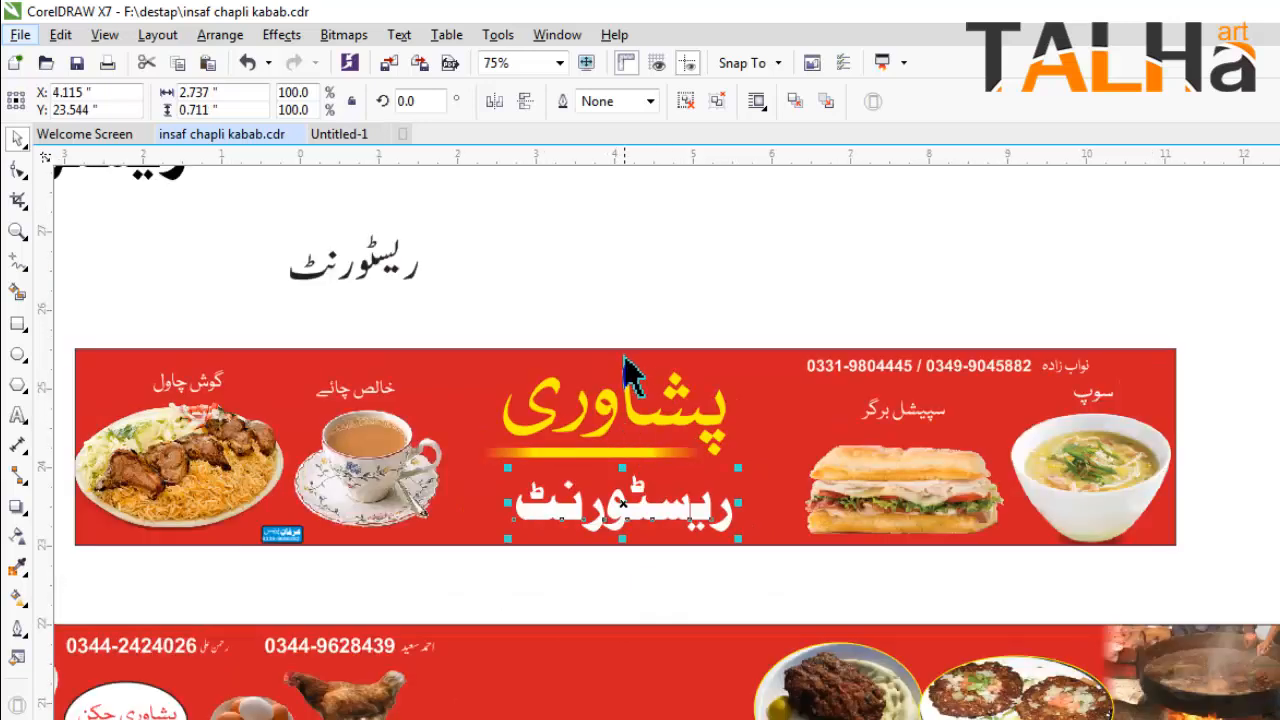
{"action": "scroll", "coordinate": [603, 505], "scroll_direction": "down", "scroll_amount": 1}
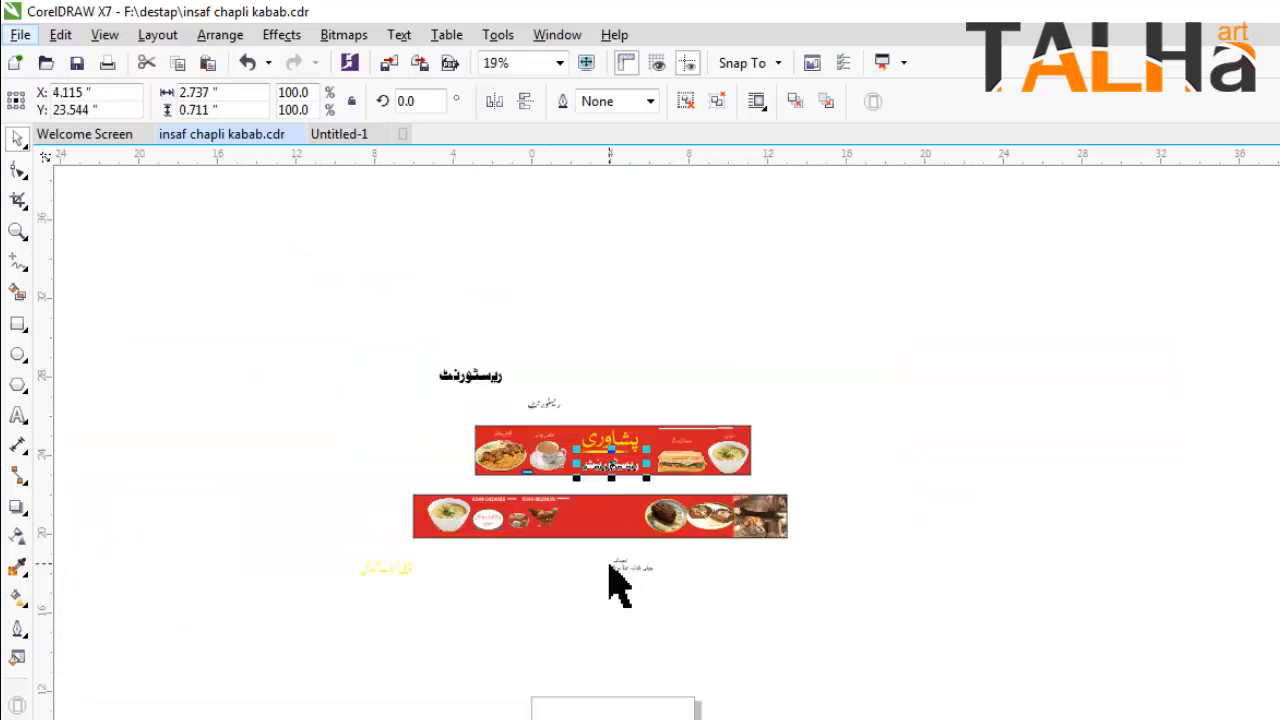
Move the black two-line Urdu text to the left, just beneath the lower red banner.
{"action": "left_click", "coordinate": [614, 579]}
{"action": "scroll", "coordinate": [615, 579], "scroll_direction": "up", "scroll_amount": 2}
{"action": "scroll", "coordinate": [614, 582], "scroll_direction": "down", "scroll_amount": 2}
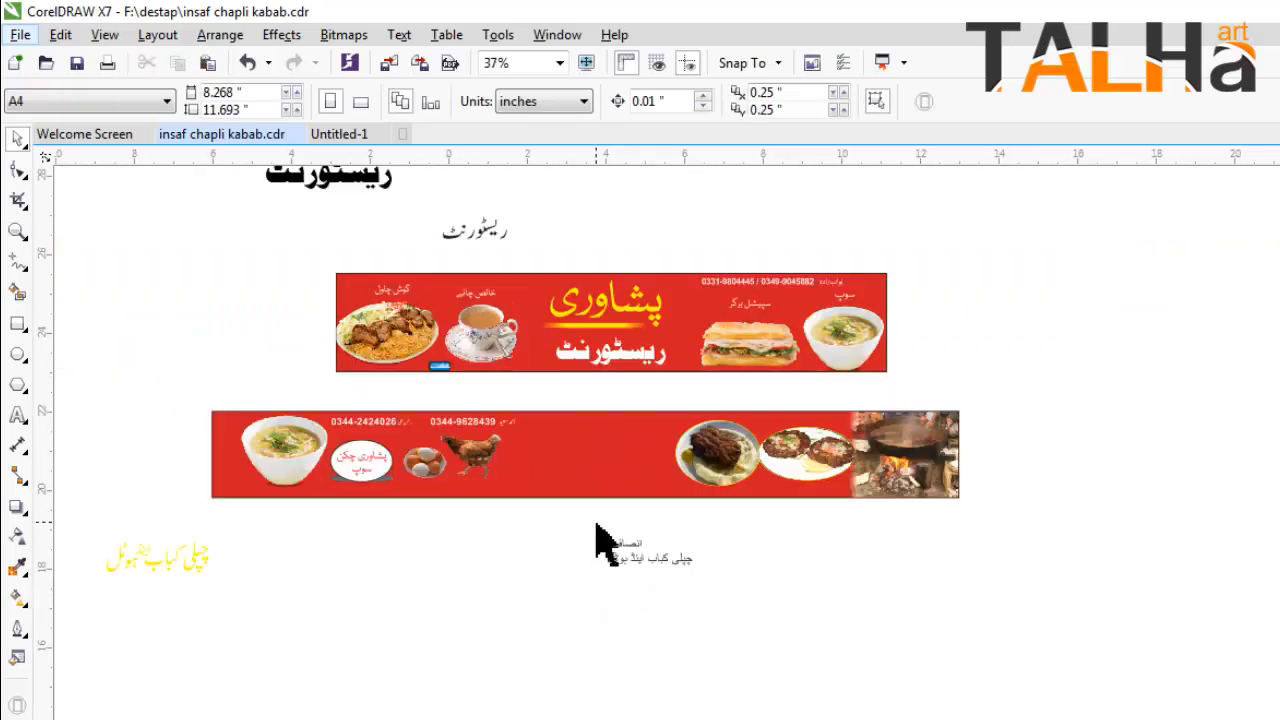
{"action": "scroll", "coordinate": [602, 530], "scroll_direction": "up", "scroll_amount": 1}
{"action": "left_click", "coordinate": [655, 567]}
{"action": "left_click_drag", "start_coordinate": [679, 576], "coordinate": [537, 540]}
{"action": "scroll", "coordinate": [537, 540], "scroll_direction": "up", "scroll_amount": 1}
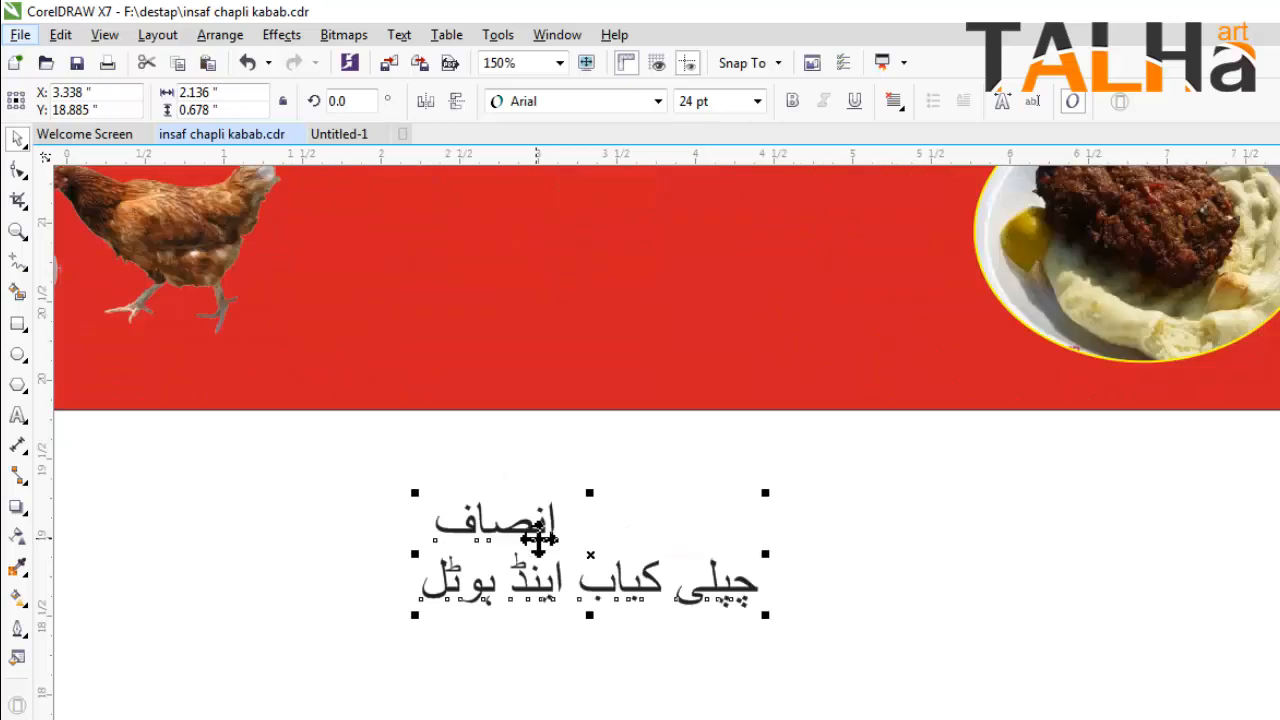
Cut the word انصاف out of the two-line text and paste it as a separate text object beside the remaining line.
{"action": "double_click", "coordinate": [549, 524]}
{"action": "left_click_drag", "start_coordinate": [557, 527], "coordinate": [428, 527]}
{"action": "key", "text": "ctrl+c"}
{"action": "key", "text": "Delete"}
{"action": "left_click", "coordinate": [223, 500]}
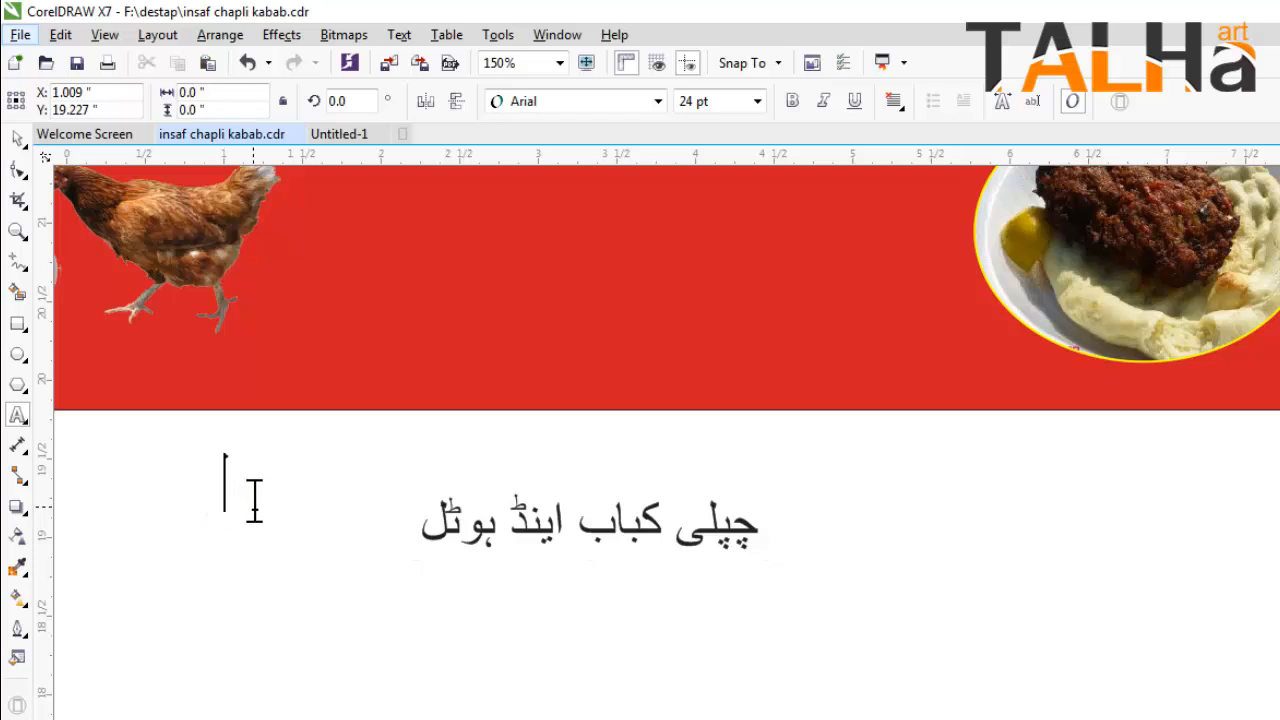
{"action": "key", "text": "ctrl+v"}
{"action": "left_click", "coordinate": [15, 140]}
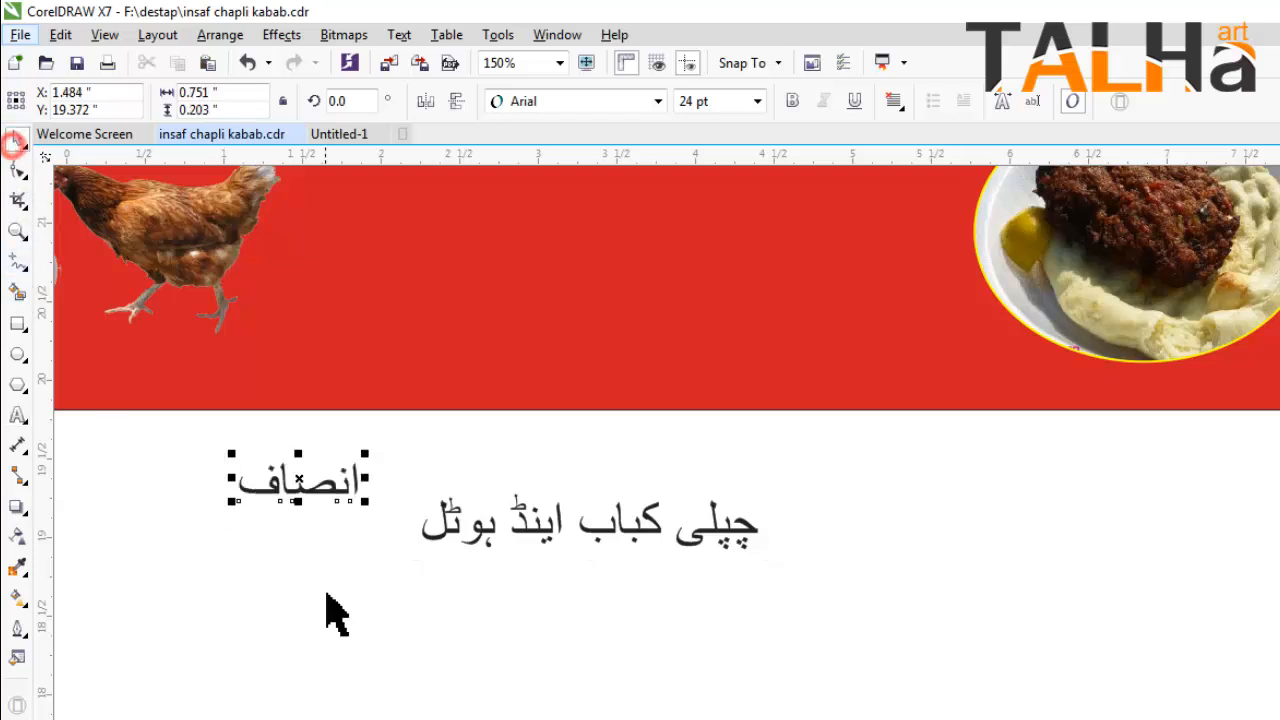
Place the word انصاف in the empty middle of the lower banner and enlarge it to about 1.96 inches wide.
{"action": "scroll", "coordinate": [330, 610], "scroll_direction": "down", "scroll_amount": 2}
{"action": "left_click_drag", "start_coordinate": [309, 534], "coordinate": [427, 401]}
{"action": "left_click_drag", "start_coordinate": [512, 382], "coordinate": [562, 420]}
{"action": "scroll", "coordinate": [340, 520], "scroll_direction": "down", "scroll_amount": 2}
{"action": "scroll", "coordinate": [527, 463], "scroll_direction": "up", "scroll_amount": 2}
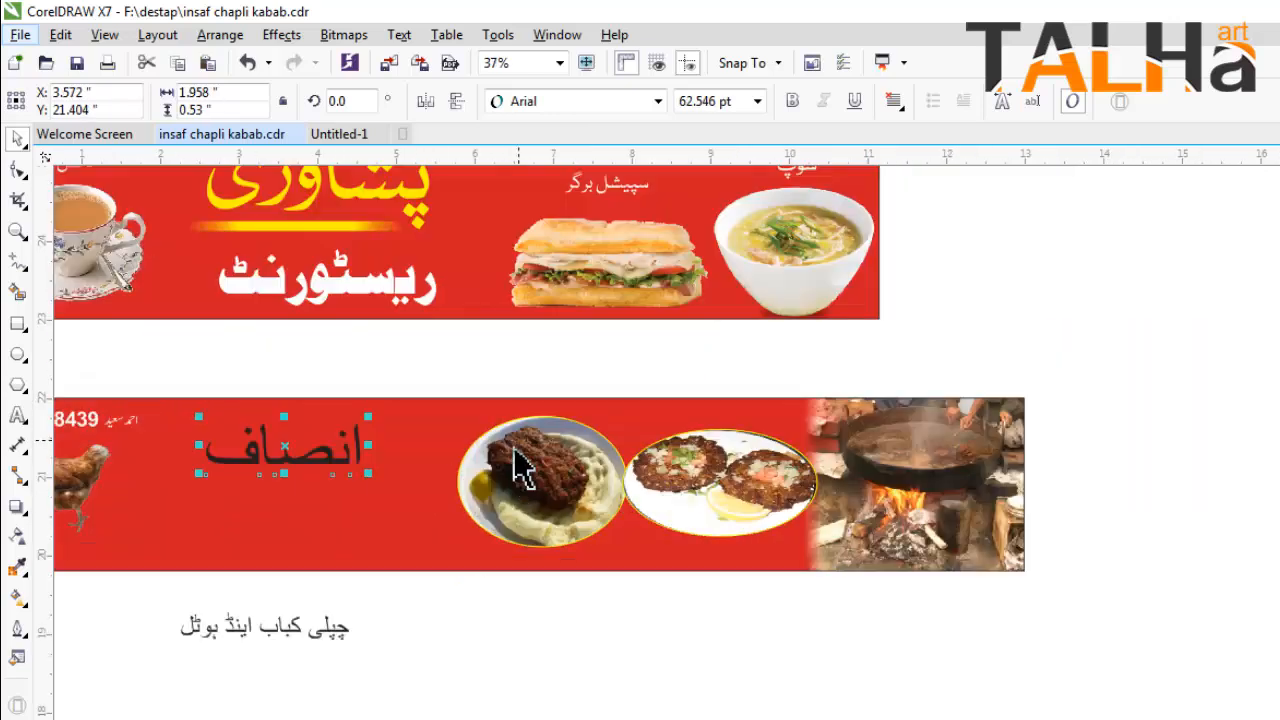
Set the word انصاف in the Microsoft Uighur font, Bold style.
{"action": "left_click", "coordinate": [548, 105]}
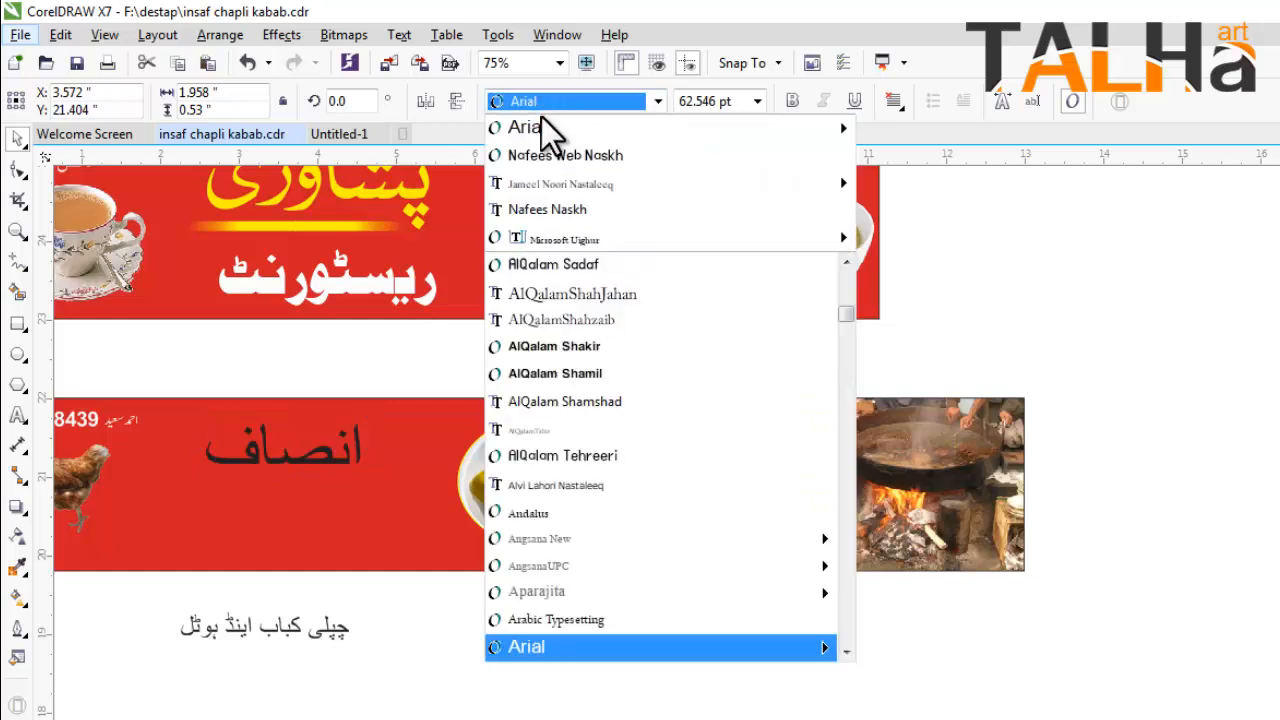
{"action": "mouse_move", "coordinate": [543, 240]}
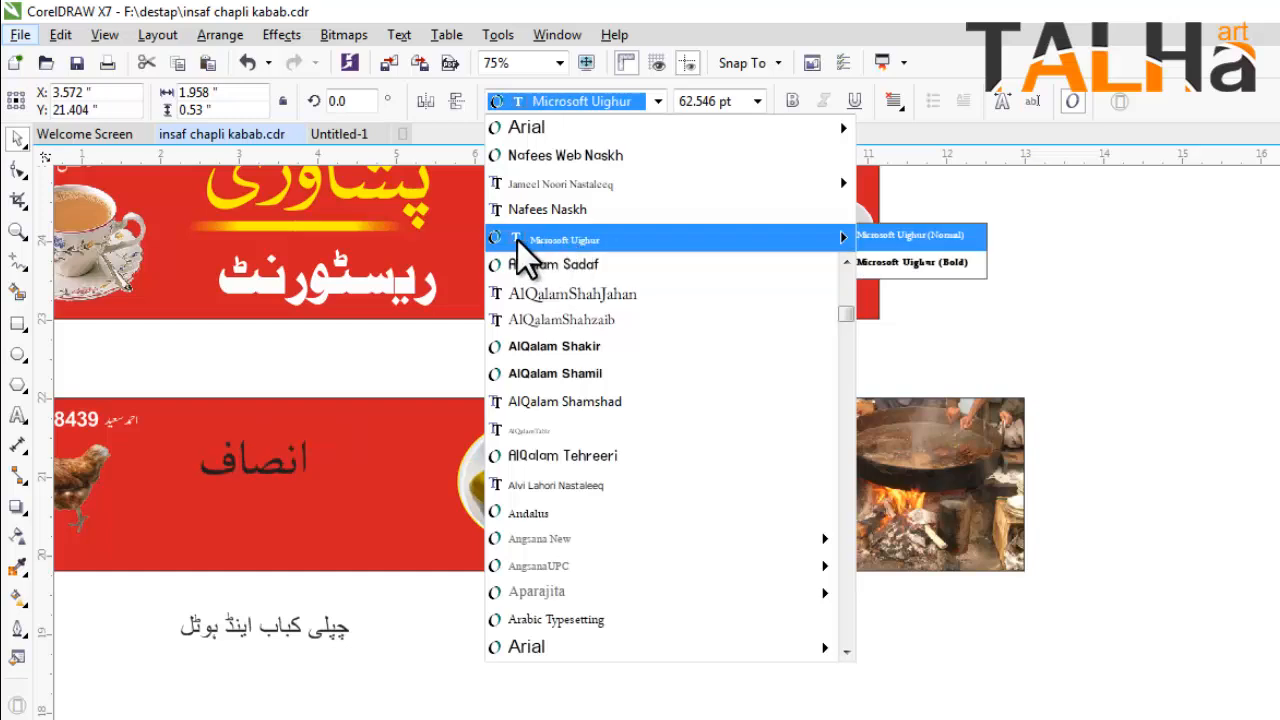
{"action": "mouse_move", "coordinate": [712, 246]}
{"action": "left_click", "coordinate": [886, 263]}
Enlarge the word انصاف proportionally on the lower banner to about 2.7 inches wide.
{"action": "scroll", "coordinate": [118, 468], "scroll_direction": "up", "scroll_amount": 2}
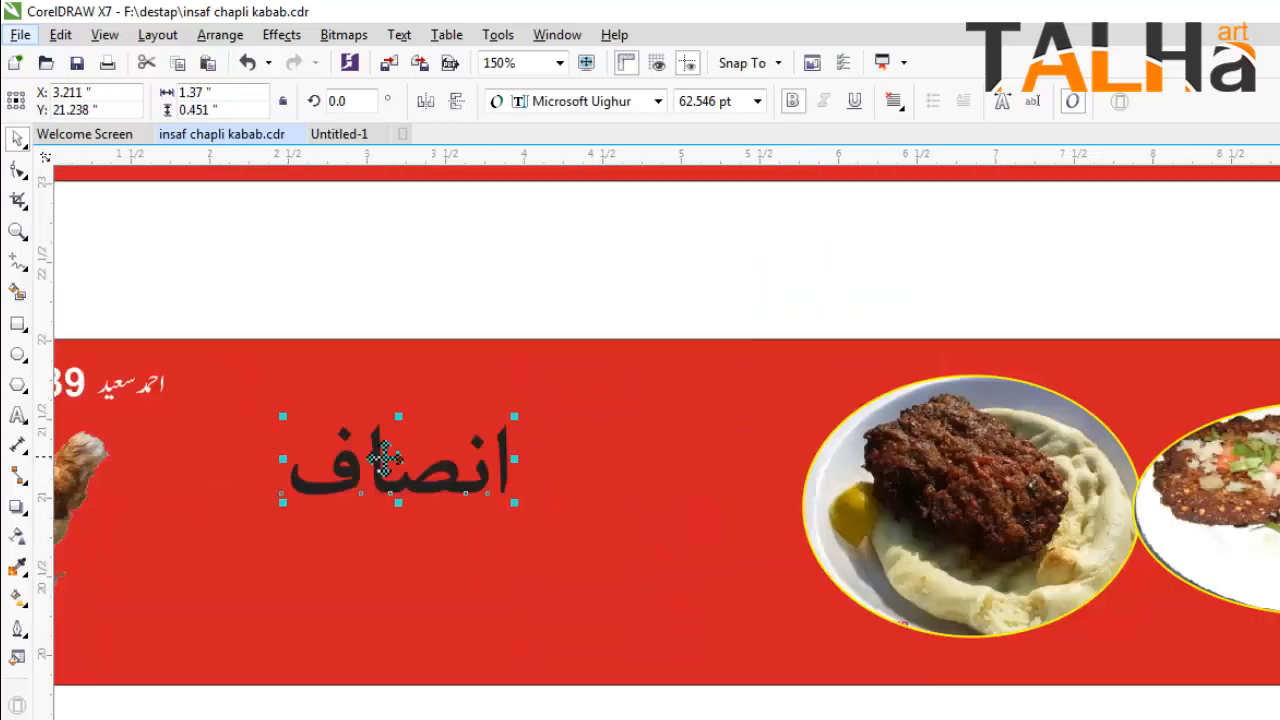
{"action": "left_click_drag", "start_coordinate": [514, 416], "coordinate": [629, 378]}
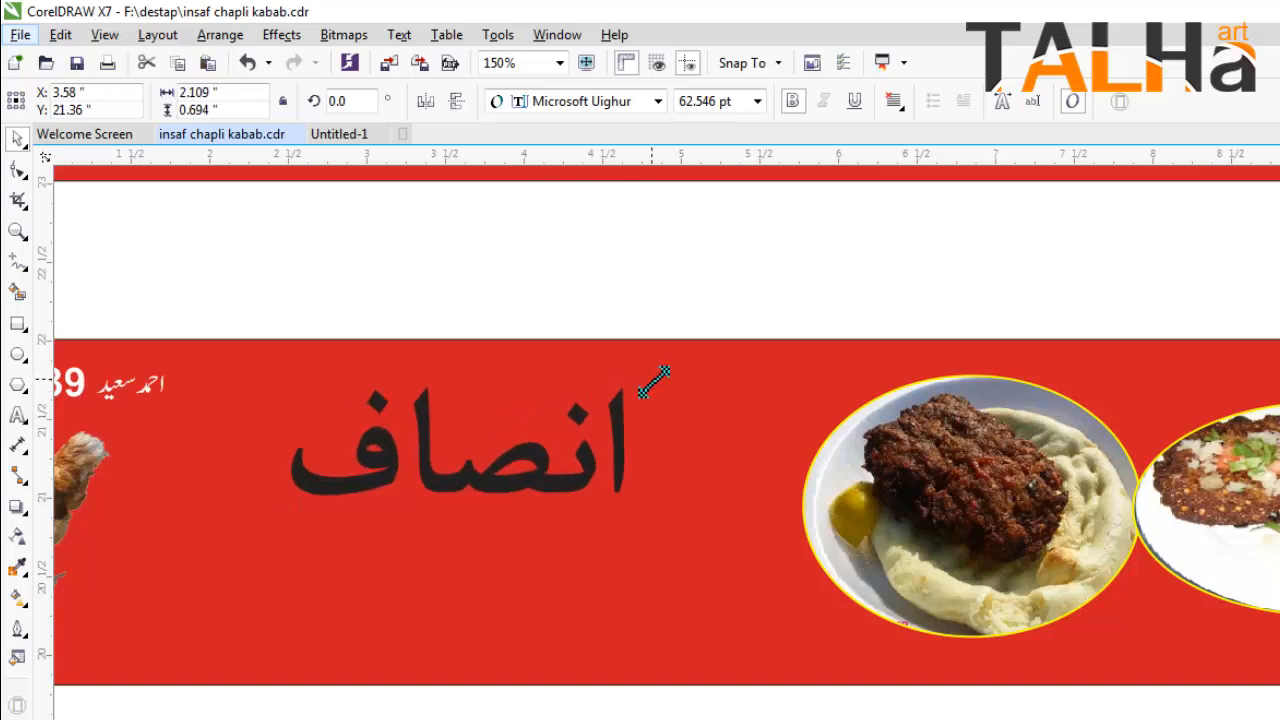
{"action": "left_click_drag", "start_coordinate": [275, 512], "coordinate": [190, 545]}
{"action": "scroll", "coordinate": [497, 462], "scroll_direction": "down", "scroll_amount": 4}
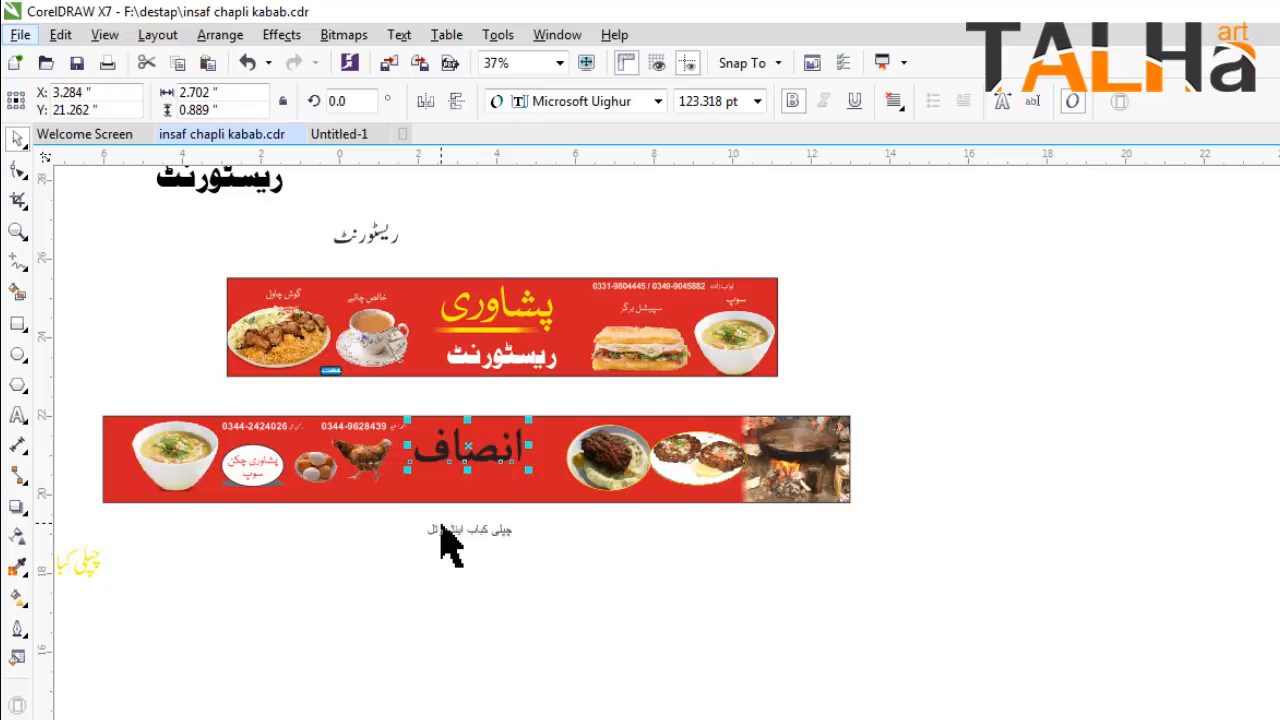
Shift the remaining line چپلی کباب اینڈ ہوٹل about 0.7 inches left beneath the lower banner.
{"action": "scroll", "coordinate": [437, 543], "scroll_direction": "up", "scroll_amount": 2}
{"action": "left_click", "coordinate": [430, 540]}
{"action": "left_click_drag", "start_coordinate": [432, 540], "coordinate": [421, 539]}
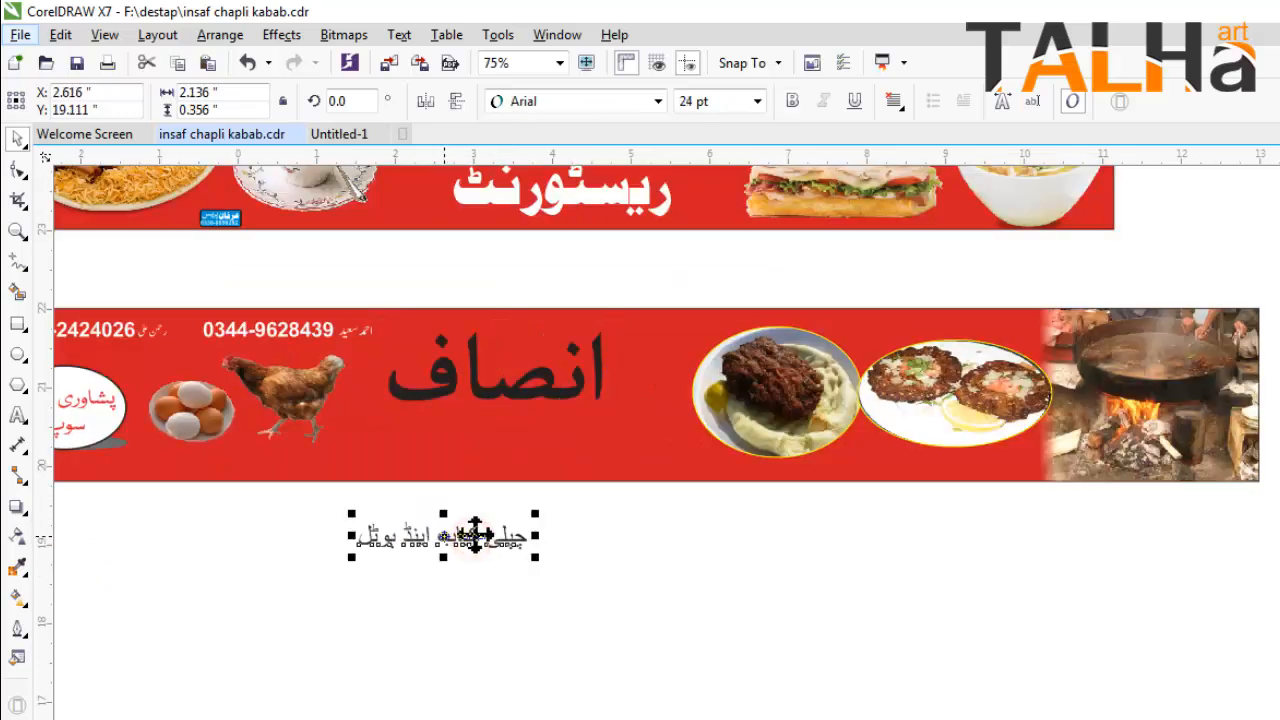
{"action": "scroll", "coordinate": [475, 534], "scroll_direction": "up", "scroll_amount": 1}
{"action": "scroll", "coordinate": [371, 527], "scroll_direction": "down", "scroll_amount": 1}
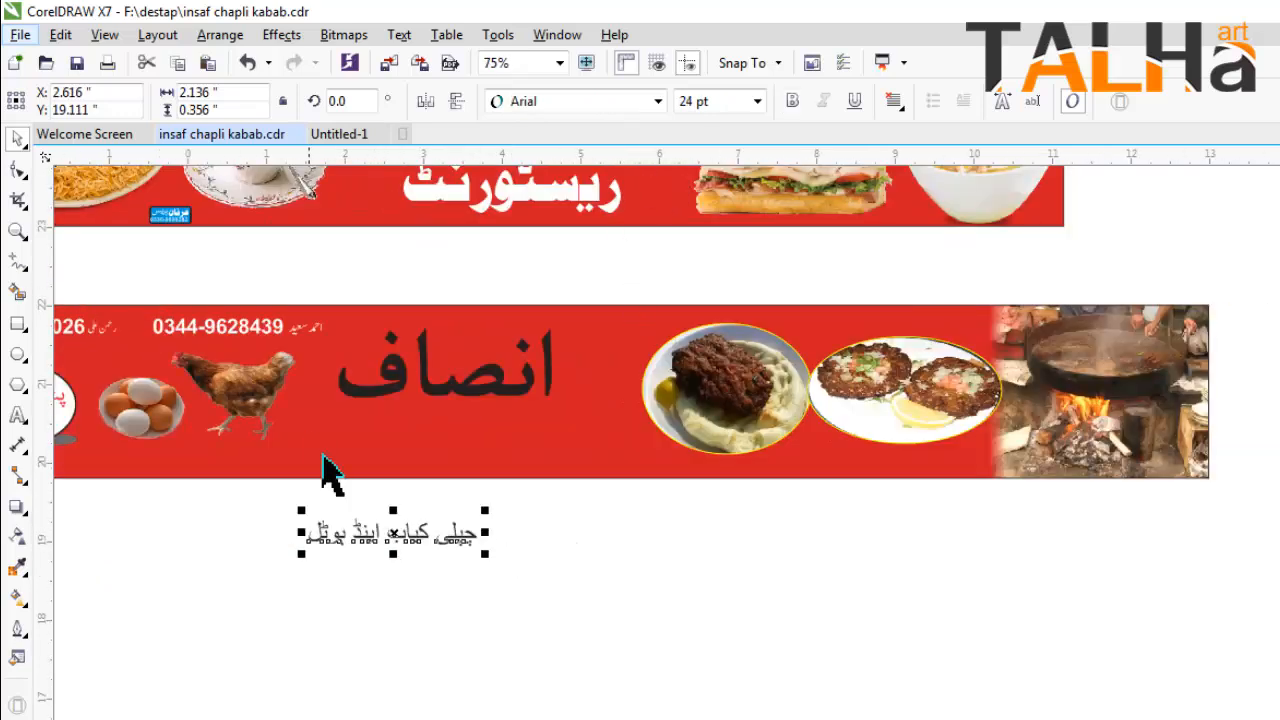
{"action": "scroll", "coordinate": [423, 563], "scroll_direction": "up", "scroll_amount": 1}
{"action": "scroll", "coordinate": [406, 571], "scroll_direction": "down", "scroll_amount": 1}
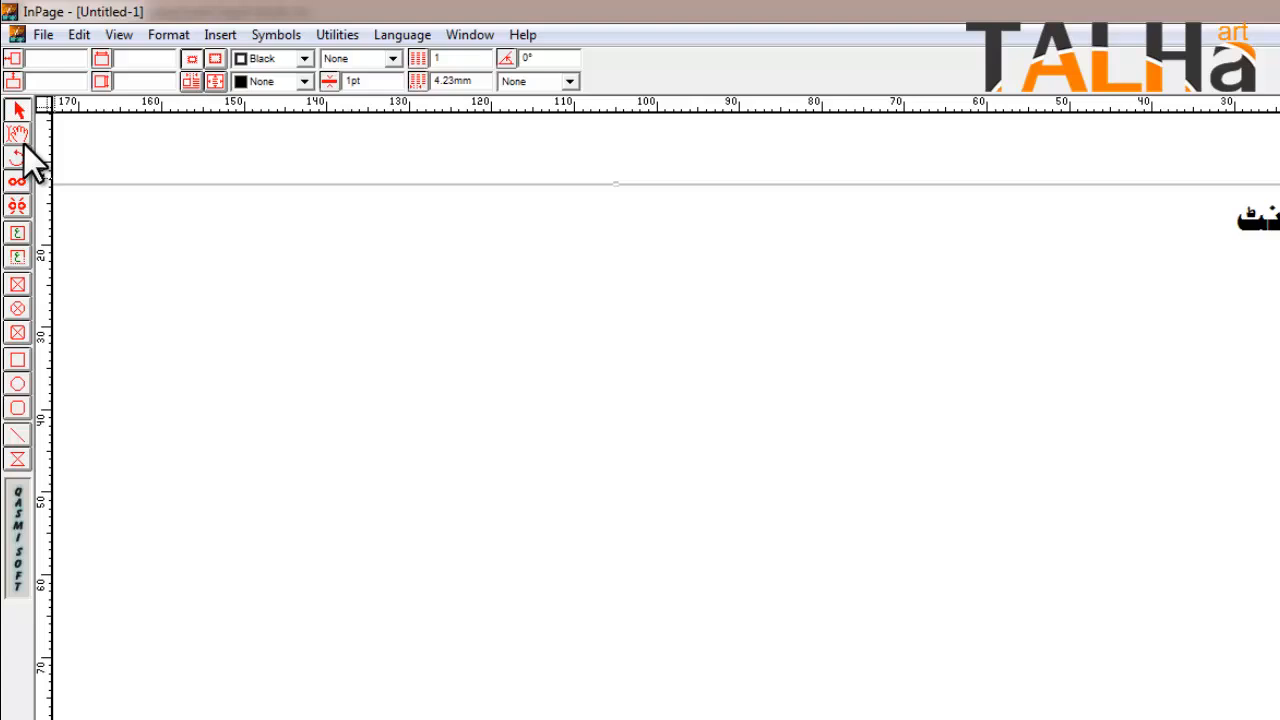
Switch to InPage and replace the existing text with چپلی کباب اینڈ ہوٹل.
{"action": "left_click", "coordinate": [22, 140]}
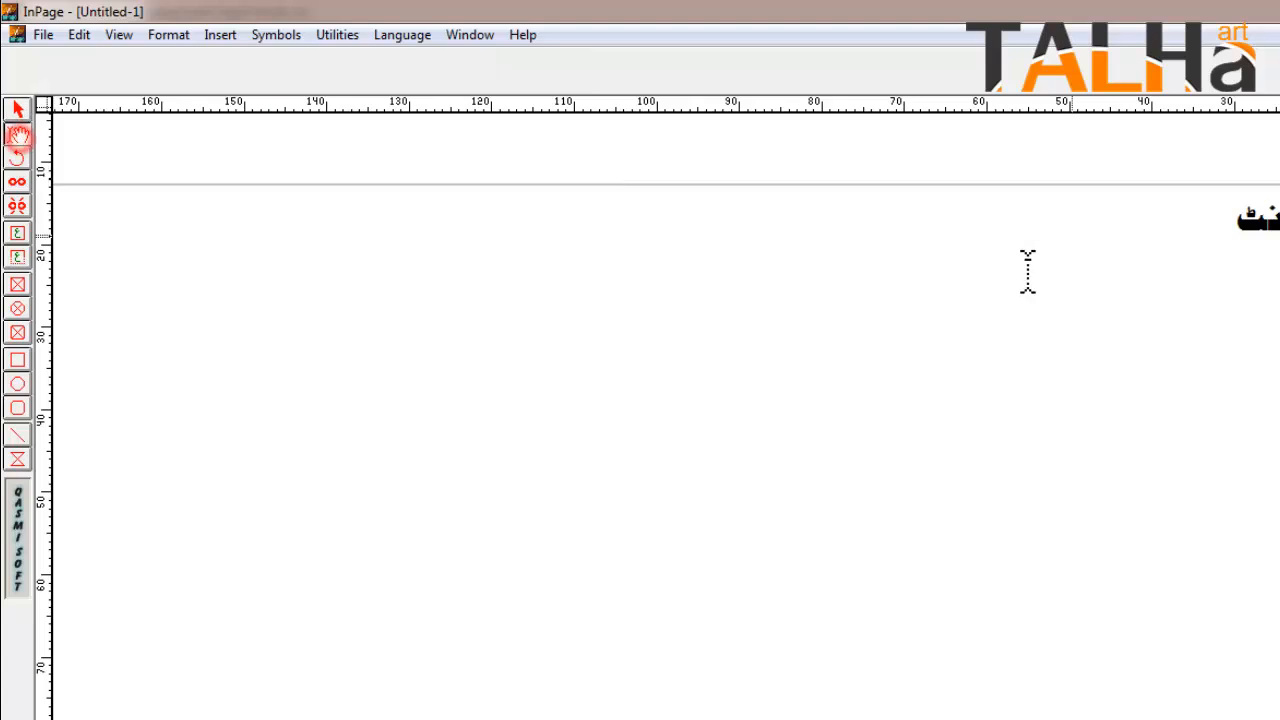
{"action": "left_click", "coordinate": [968, 277]}
{"action": "key", "text": "ctrl+a"}
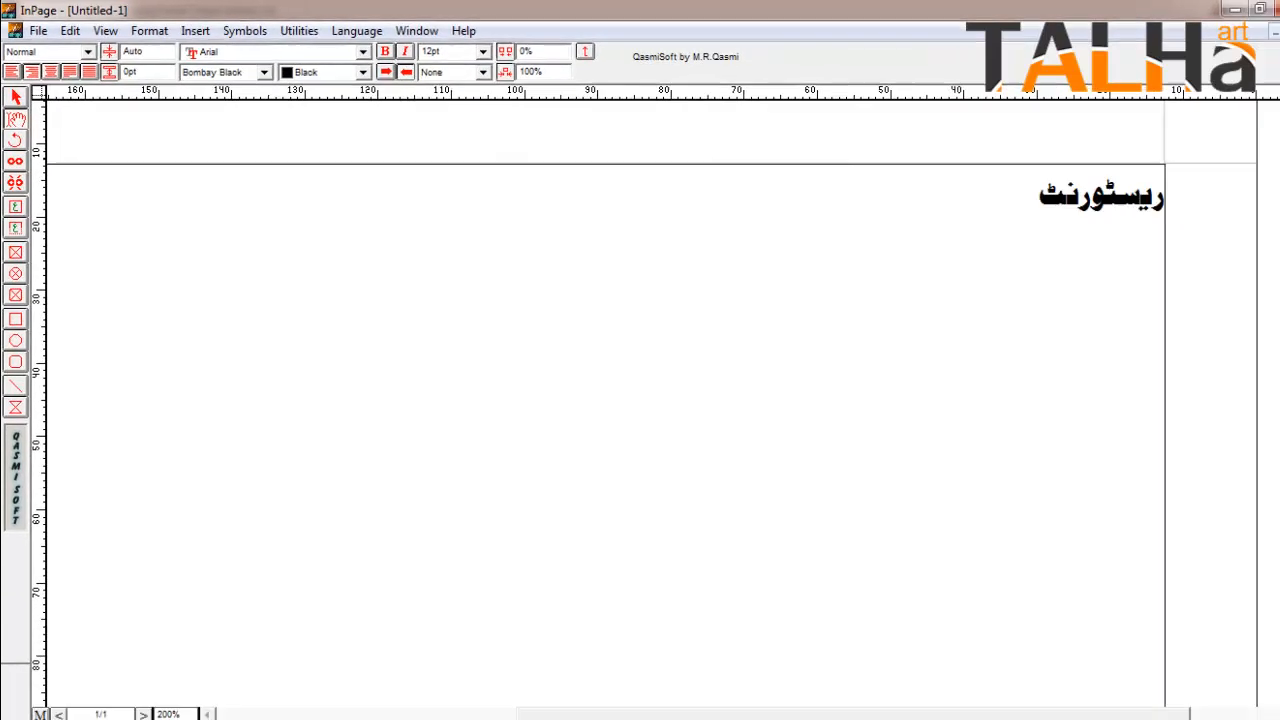
{"action": "type", "text": "چہ"}
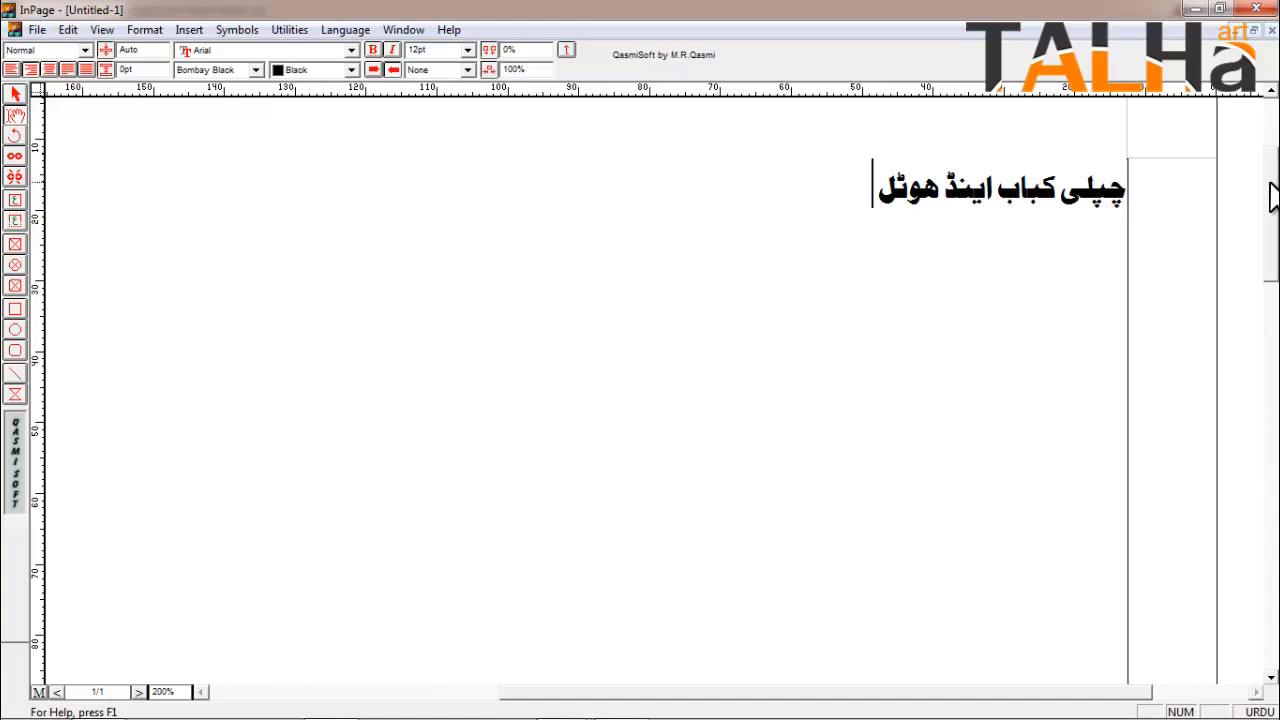
Set the whole line چپلی کباب اینڈ ہوٹل in the Noori Nastaliq font.
{"action": "left_click_drag", "start_coordinate": [770, 195], "coordinate": [1257, 137]}
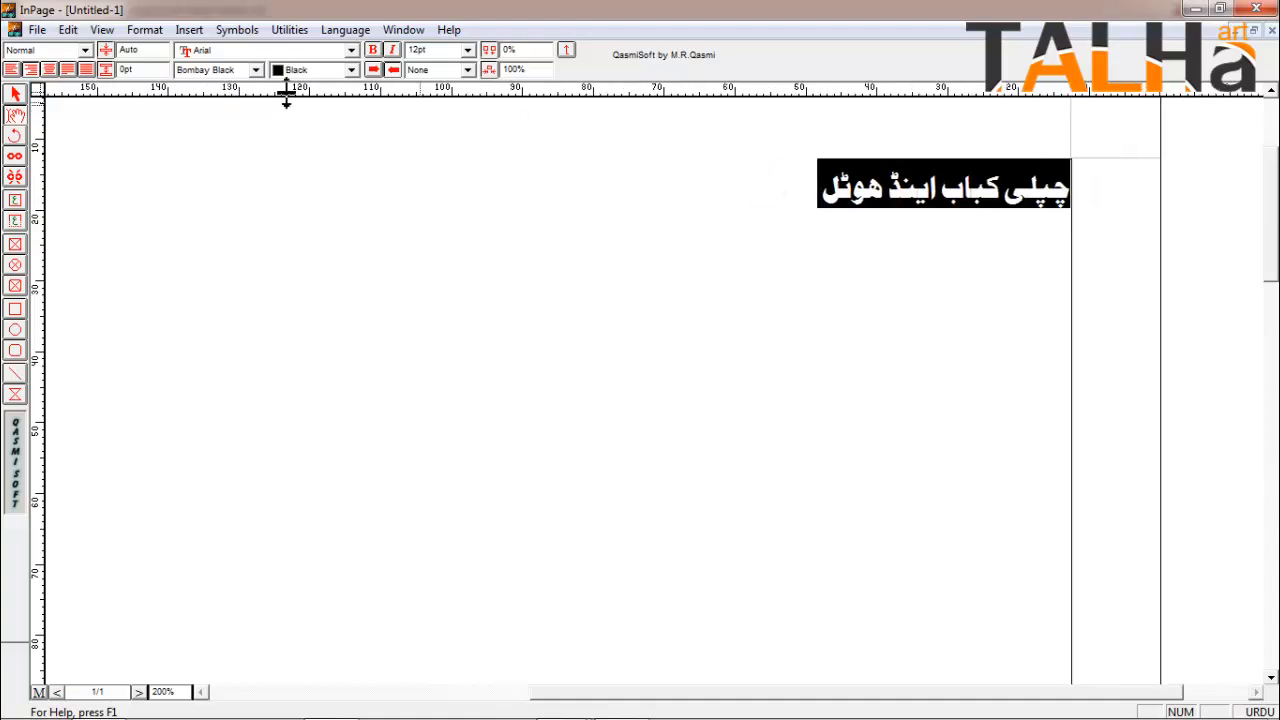
{"action": "left_click", "coordinate": [209, 66]}
{"action": "key", "text": "Home"}
{"action": "key", "text": "Return"}
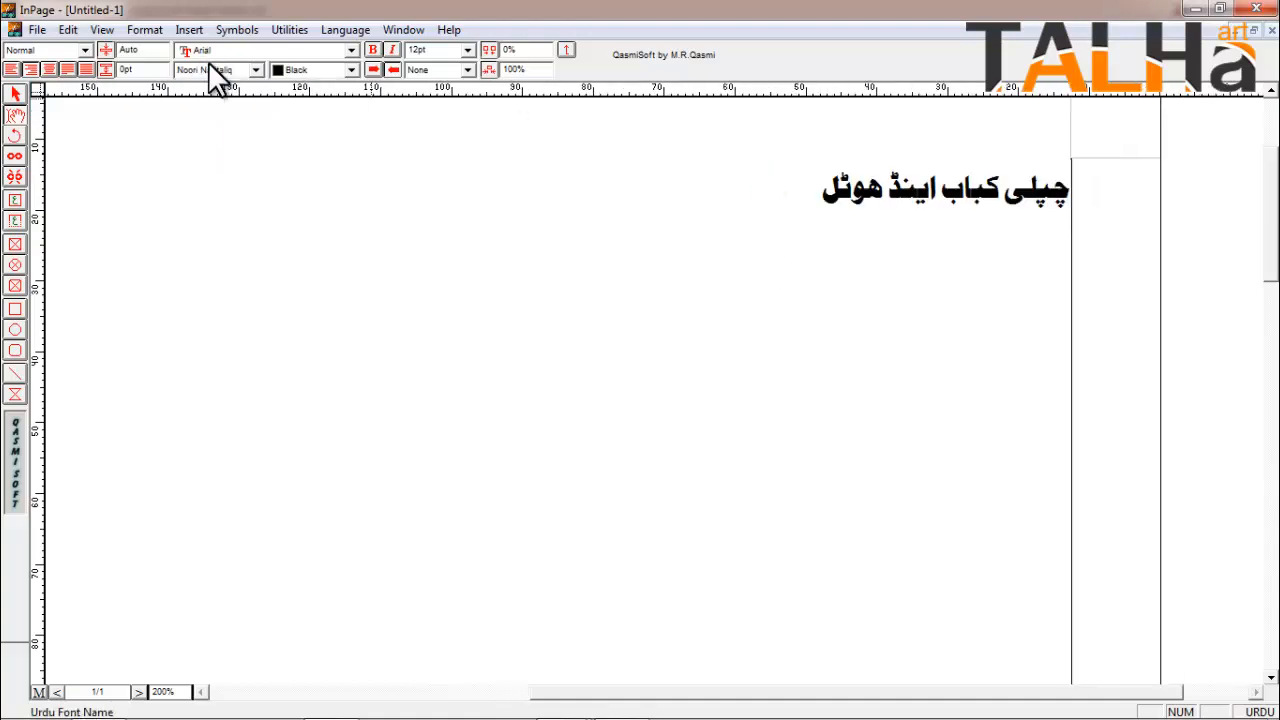
{"action": "left_click", "coordinate": [210, 66]}
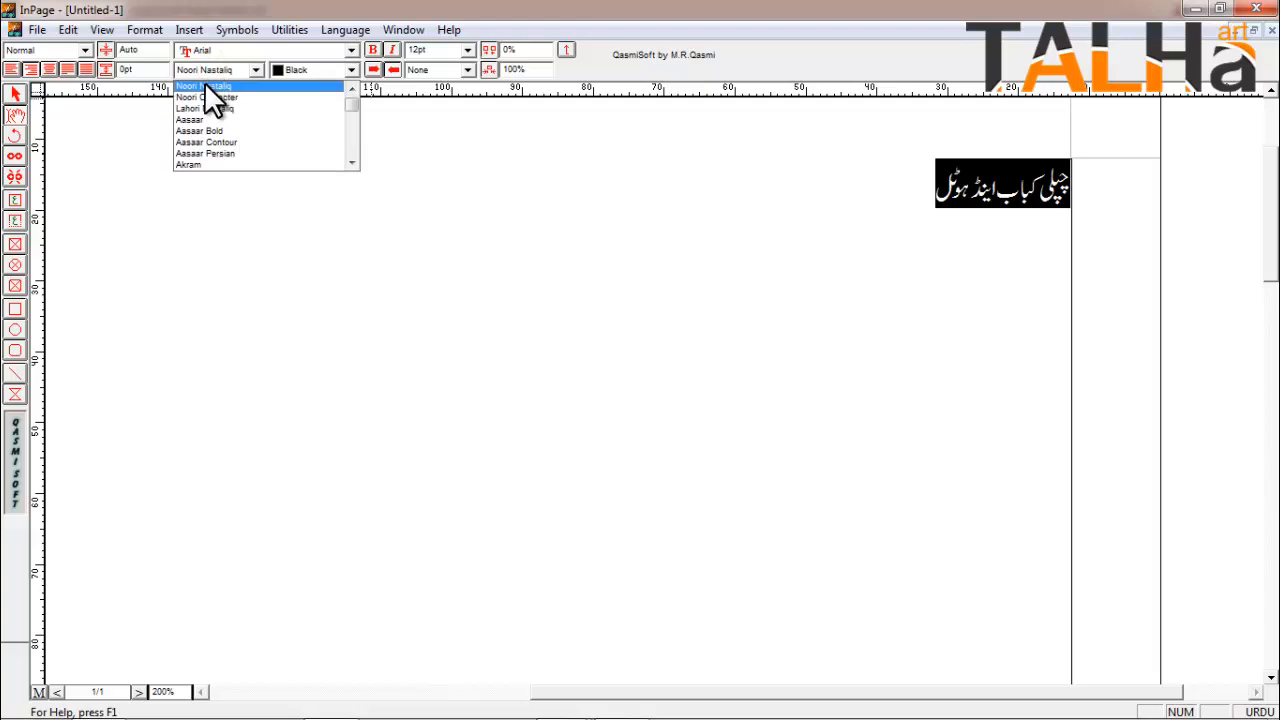
{"action": "left_click", "coordinate": [208, 87]}
{"action": "left_click", "coordinate": [588, 258]}
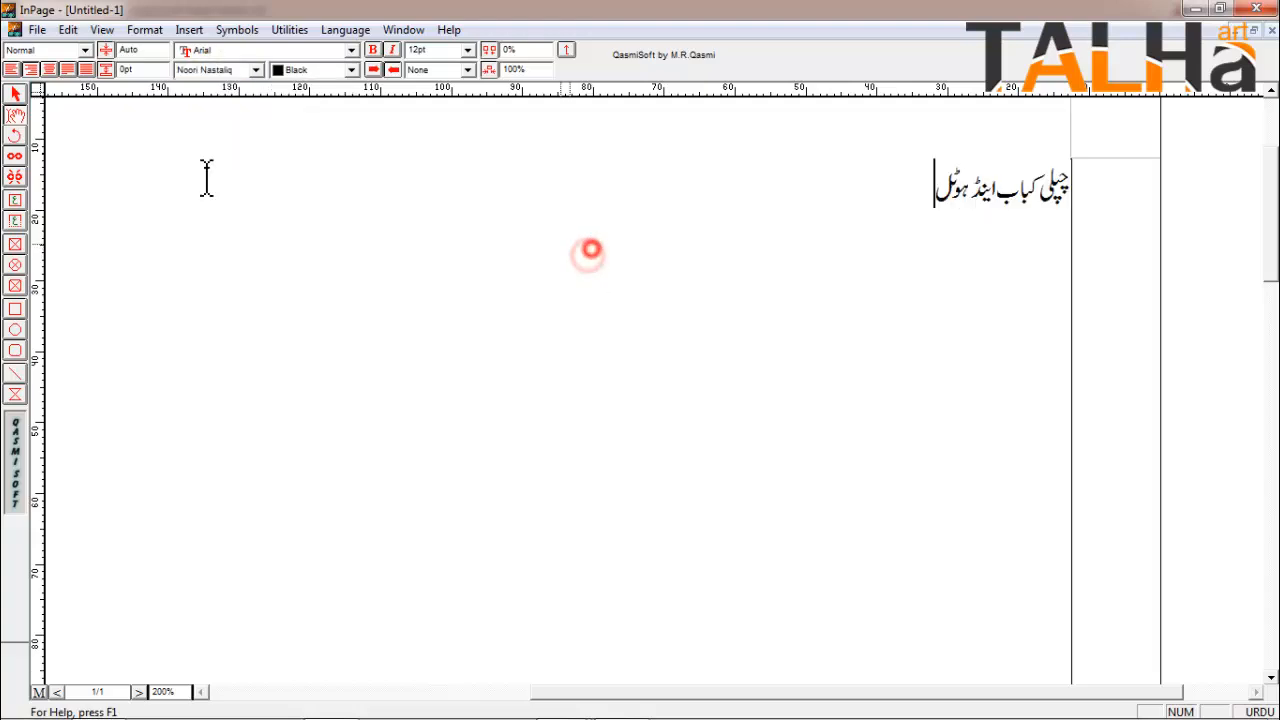
Copy the InPage text frame, switch back to CorelDRAW and paste it into the banner document.
{"action": "left_click", "coordinate": [14, 94]}
{"action": "right_click", "coordinate": [457, 314]}
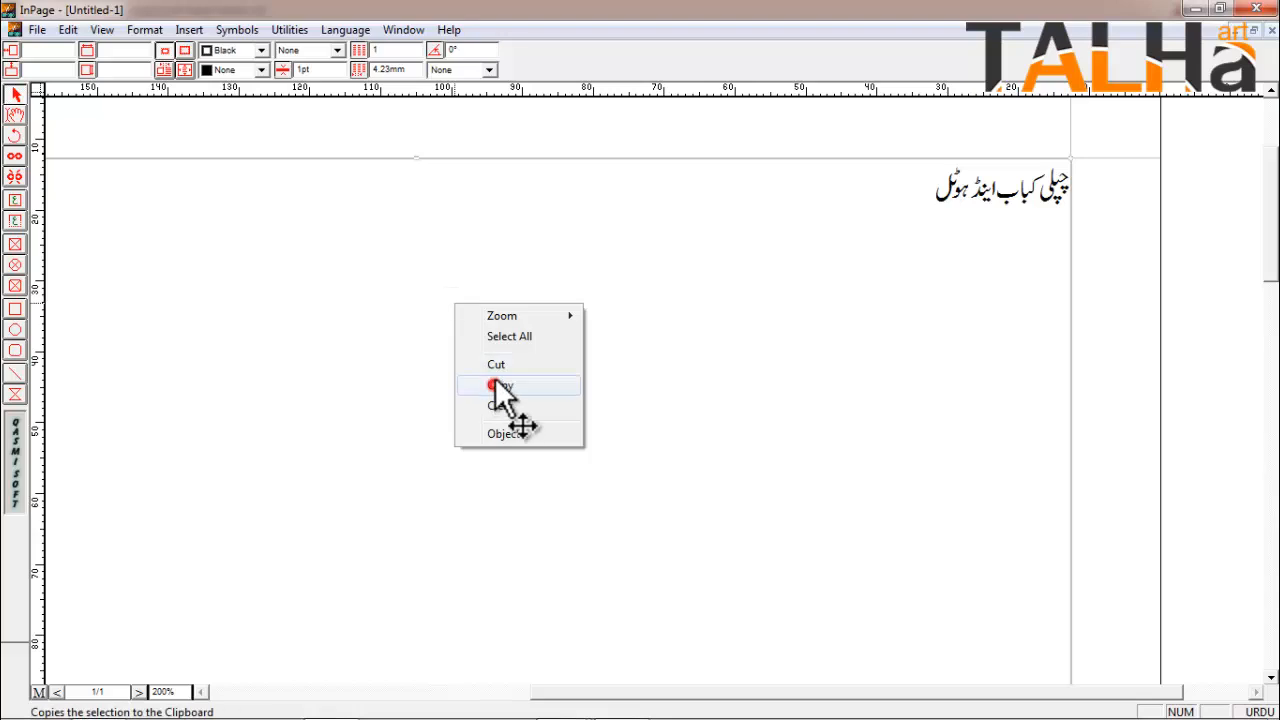
{"action": "left_click", "coordinate": [496, 389]}
{"action": "mouse_move", "coordinate": [558, 700]}
{"action": "left_click", "coordinate": [462, 632]}
{"action": "right_click", "coordinate": [521, 455]}
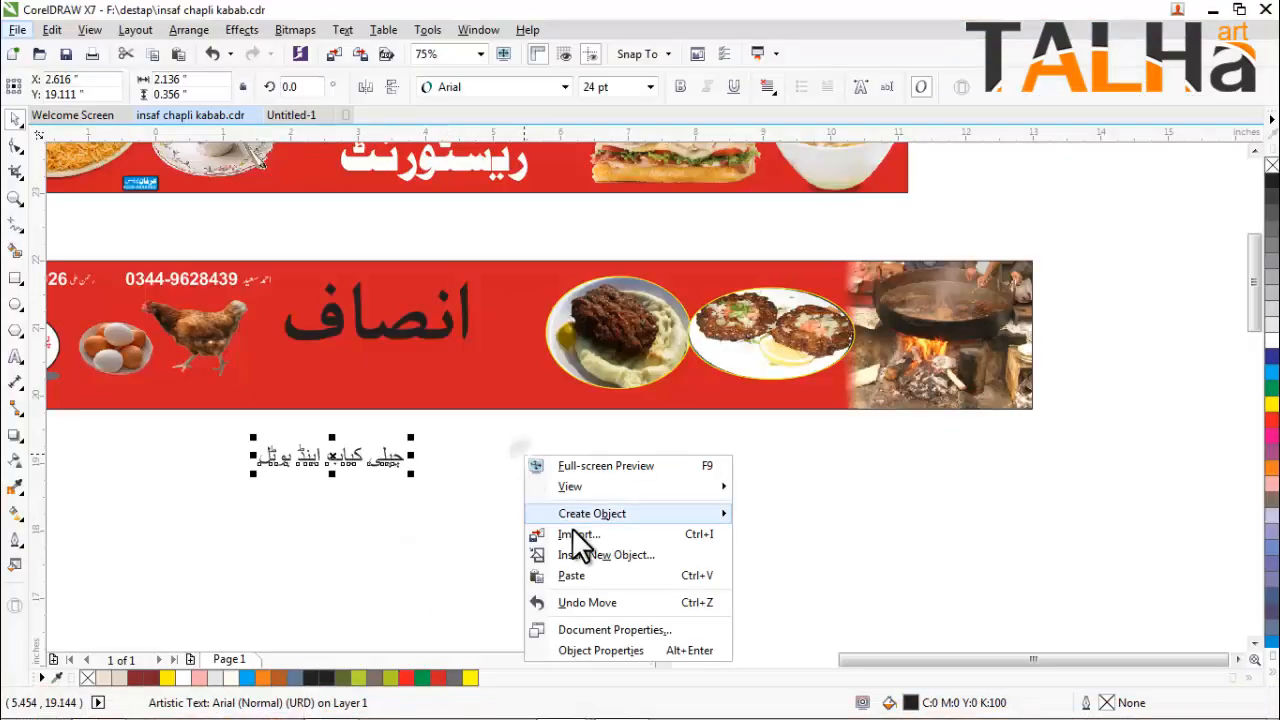
{"action": "left_click", "coordinate": [583, 575]}
Scale the pasted Nastaliq text down to 5% of its size in both width and height.
{"action": "scroll", "coordinate": [543, 408], "scroll_direction": "down", "scroll_amount": 5}
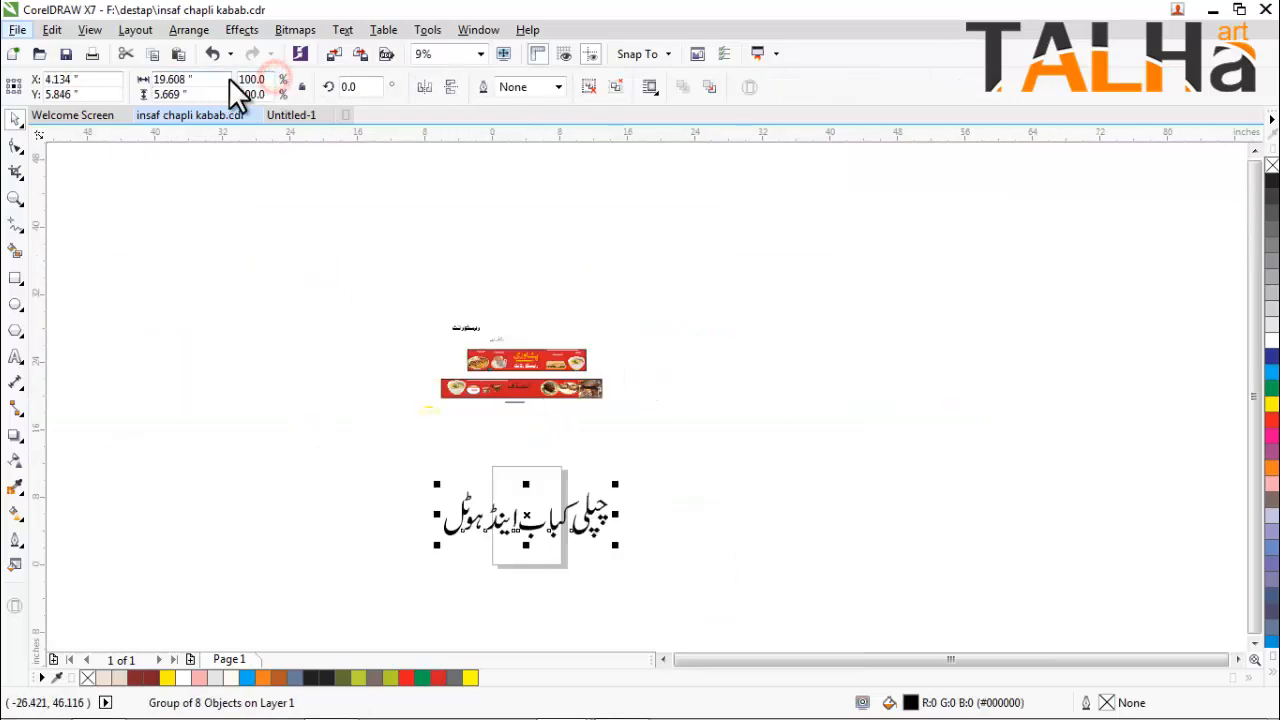
{"action": "left_click", "coordinate": [262, 79]}
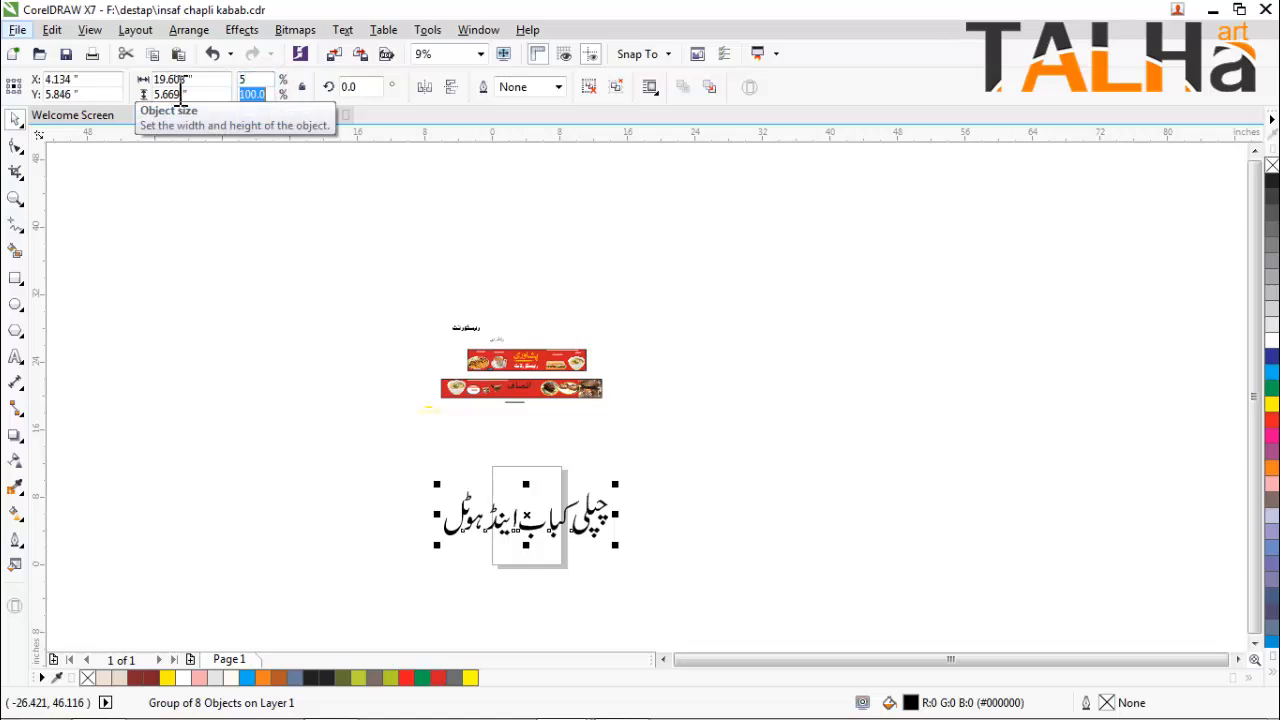
{"action": "type", "text": "5"}
{"action": "key", "text": "Return"}
Place the Nastaliq line beneath انصاف on the lower banner and enlarge it to about 2.63 inches wide.
{"action": "left_click_drag", "start_coordinate": [525, 512], "coordinate": [404, 337]}
{"action": "scroll", "coordinate": [526, 403], "scroll_direction": "up", "scroll_amount": 3}
{"action": "scroll", "coordinate": [432, 350], "scroll_direction": "up", "scroll_amount": 1}
{"action": "left_click_drag", "start_coordinate": [538, 351], "coordinate": [672, 392]}
{"action": "left_click_drag", "start_coordinate": [388, 393], "coordinate": [298, 418]}
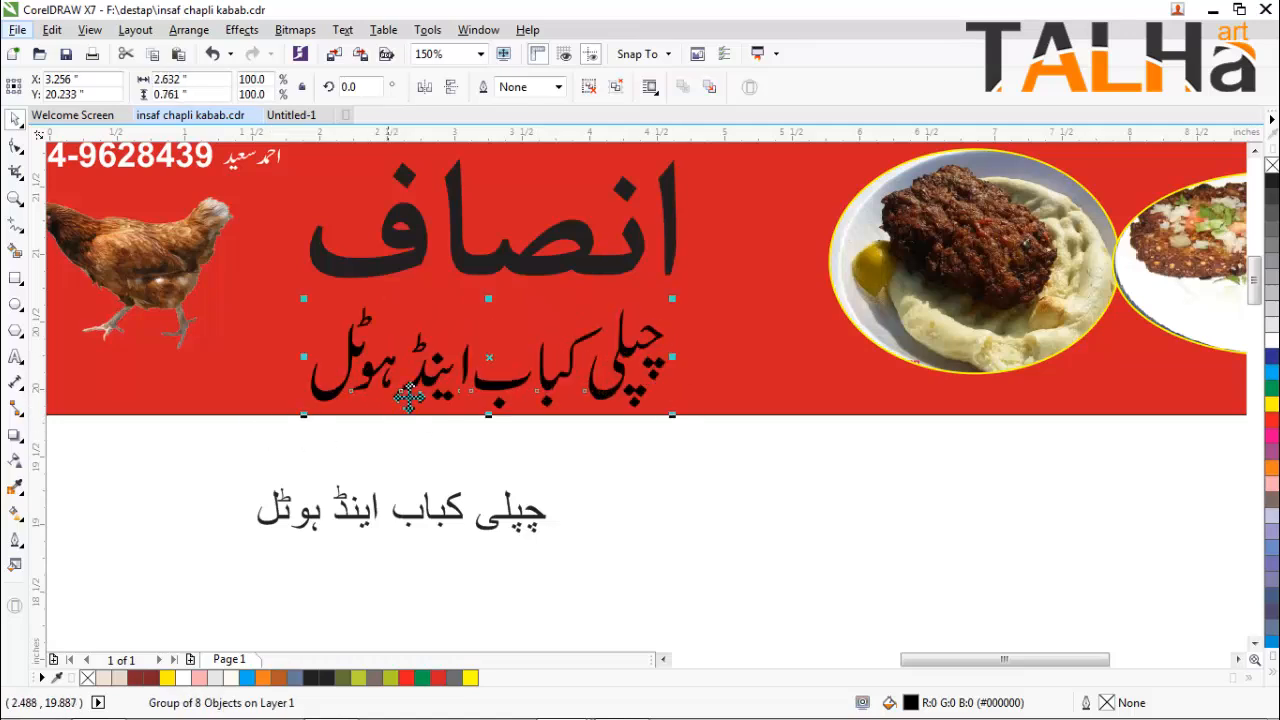
{"action": "left_click_drag", "start_coordinate": [491, 381], "coordinate": [515, 369]}
{"action": "scroll", "coordinate": [463, 378], "scroll_direction": "up", "scroll_amount": 2}
{"action": "scroll", "coordinate": [434, 471], "scroll_direction": "down", "scroll_amount": 2}
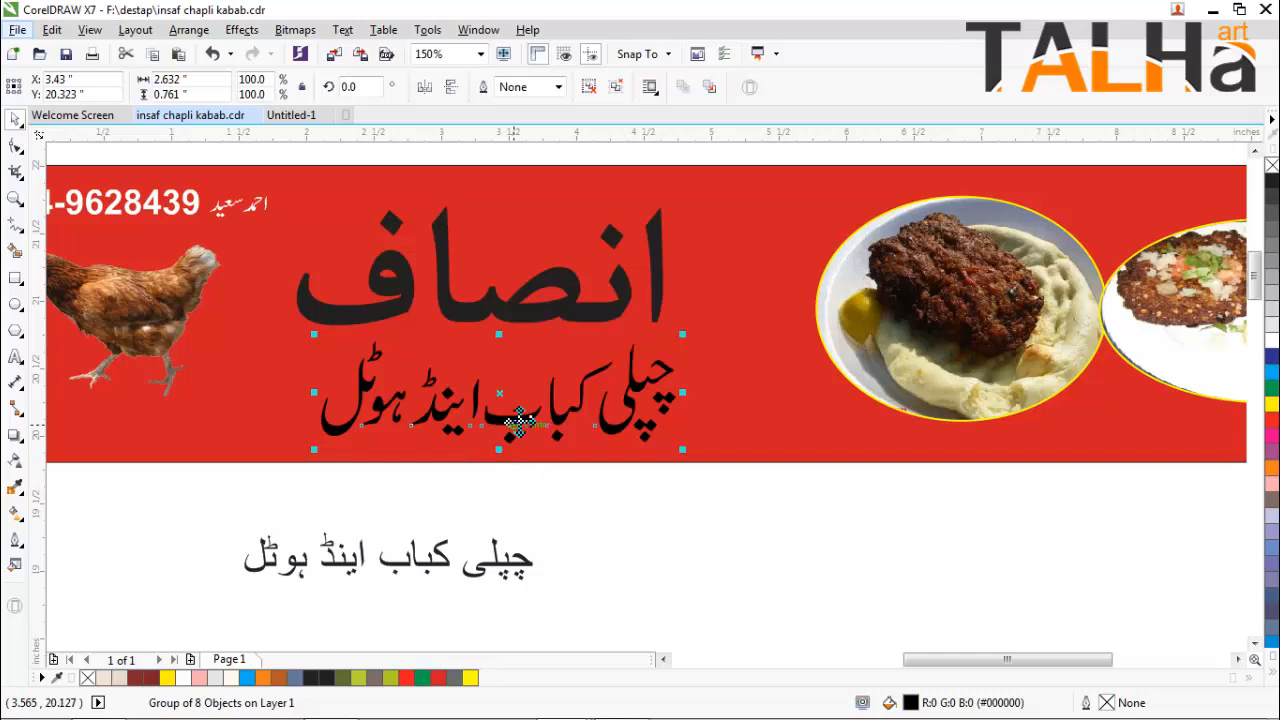
Ungroup the Nastaliq line on the lower banner into separate text pieces.
{"action": "right_click", "coordinate": [516, 416]}
{"action": "left_click", "coordinate": [564, 334]}
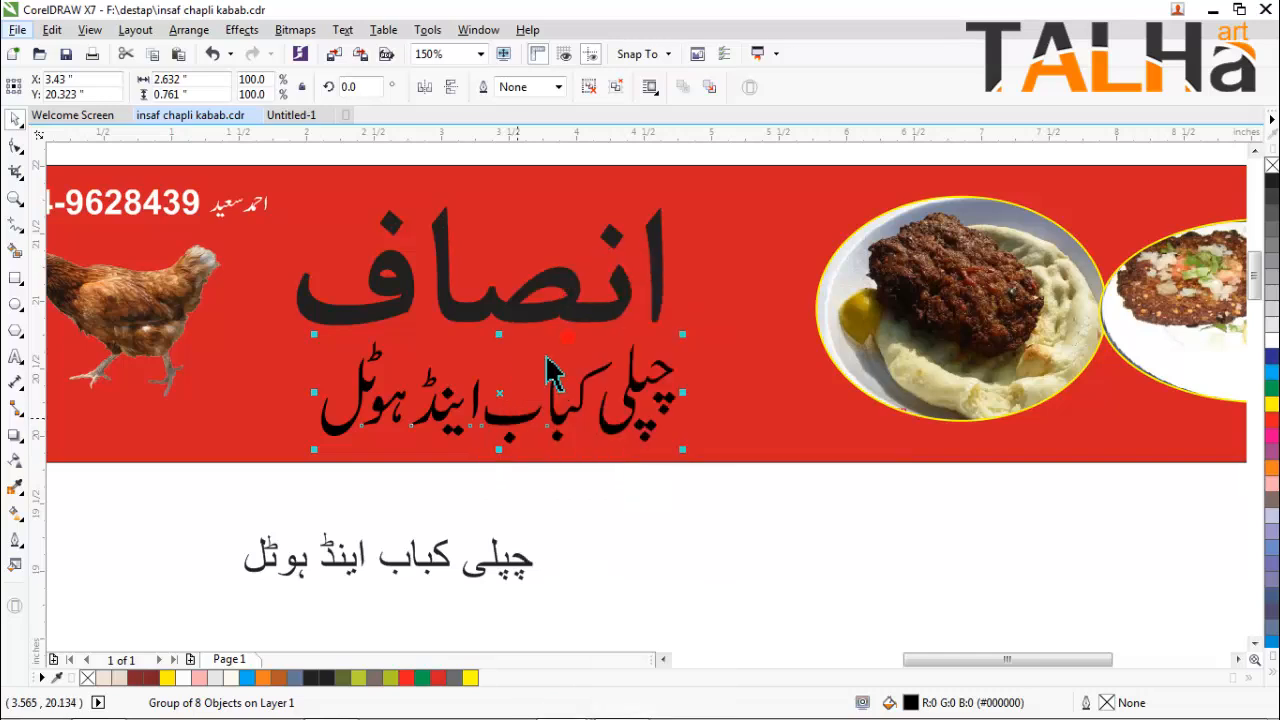
{"action": "left_click", "coordinate": [396, 498]}
Shrink both pieces of the word اینڈ together and raise them above the baseline, close to the end of کباب.
{"action": "left_click", "coordinate": [445, 410]}
{"action": "left_click", "coordinate": [440, 420]}
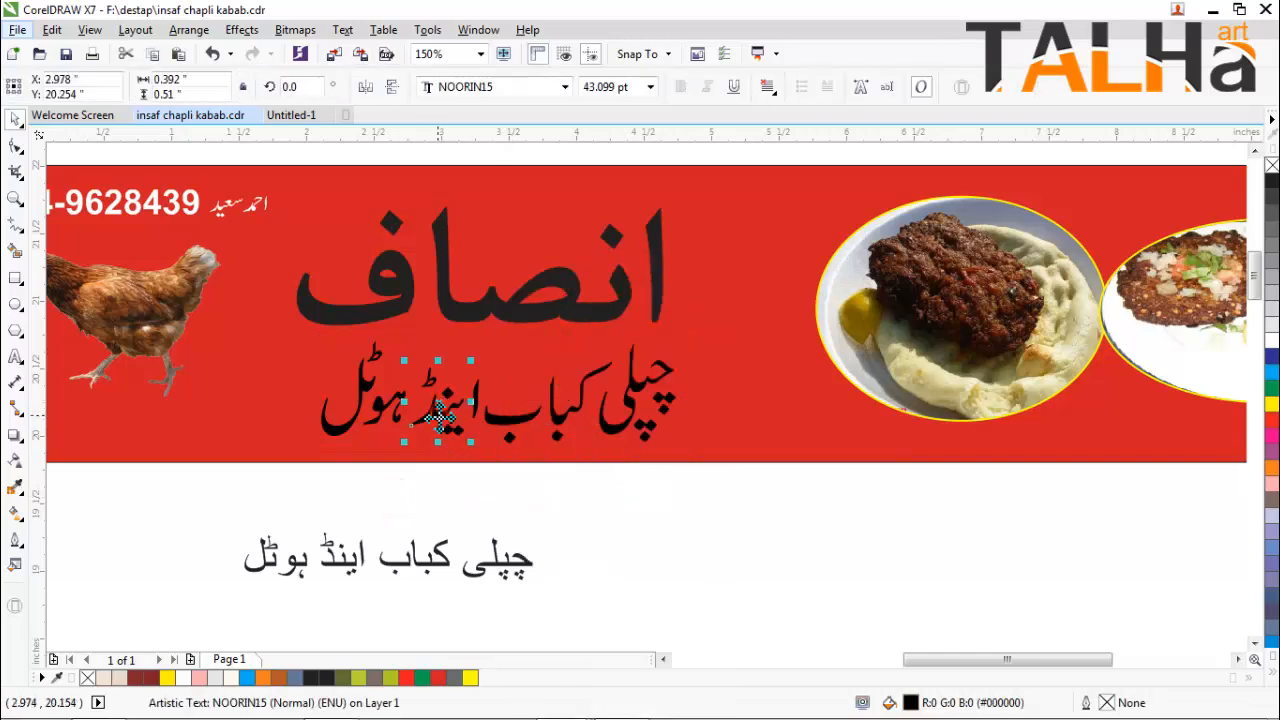
{"action": "scroll", "coordinate": [432, 410], "scroll_direction": "up", "scroll_amount": 1}
{"action": "left_click_drag", "start_coordinate": [362, 528], "coordinate": [552, 312]}
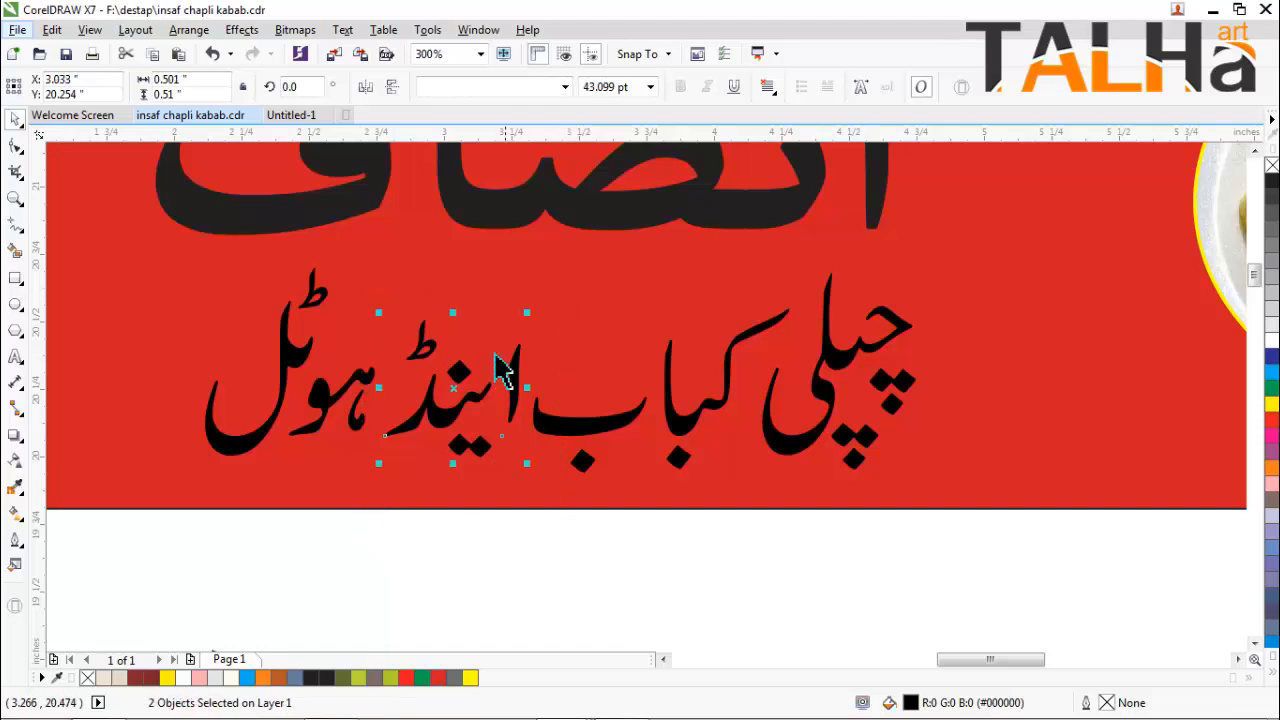
{"action": "left_click_drag", "start_coordinate": [464, 399], "coordinate": [509, 338]}
{"action": "left_click_drag", "start_coordinate": [443, 244], "coordinate": [471, 273]}
{"action": "left_click_drag", "start_coordinate": [593, 275], "coordinate": [586, 319]}
{"action": "scroll", "coordinate": [529, 372], "scroll_direction": "up", "scroll_amount": 2}
{"action": "left_click_drag", "start_coordinate": [497, 355], "coordinate": [506, 368]}
{"action": "scroll", "coordinate": [569, 360], "scroll_direction": "down", "scroll_amount": 4}
Move the three pieces of the word ہوٹل to the right, closing the gap beside the reduced اینڈ.
{"action": "left_click_drag", "start_coordinate": [366, 457], "coordinate": [503, 297]}
{"action": "scroll", "coordinate": [451, 366], "scroll_direction": "up", "scroll_amount": 2}
{"action": "left_click_drag", "start_coordinate": [451, 366], "coordinate": [536, 370]}
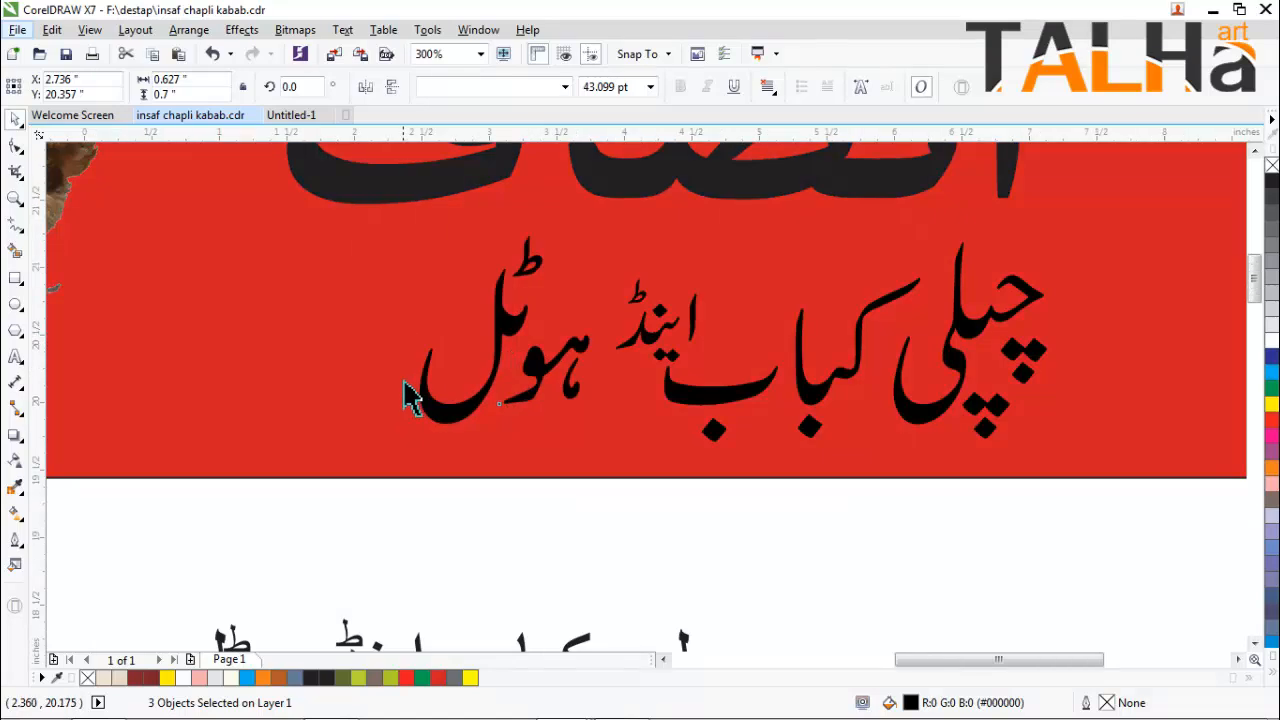
Enlarge all eight pieces of the Nastaliq line together to about 2.54 inches wide.
{"action": "scroll", "coordinate": [343, 466], "scroll_direction": "down", "scroll_amount": 2}
{"action": "left_click_drag", "start_coordinate": [338, 463], "coordinate": [757, 298]}
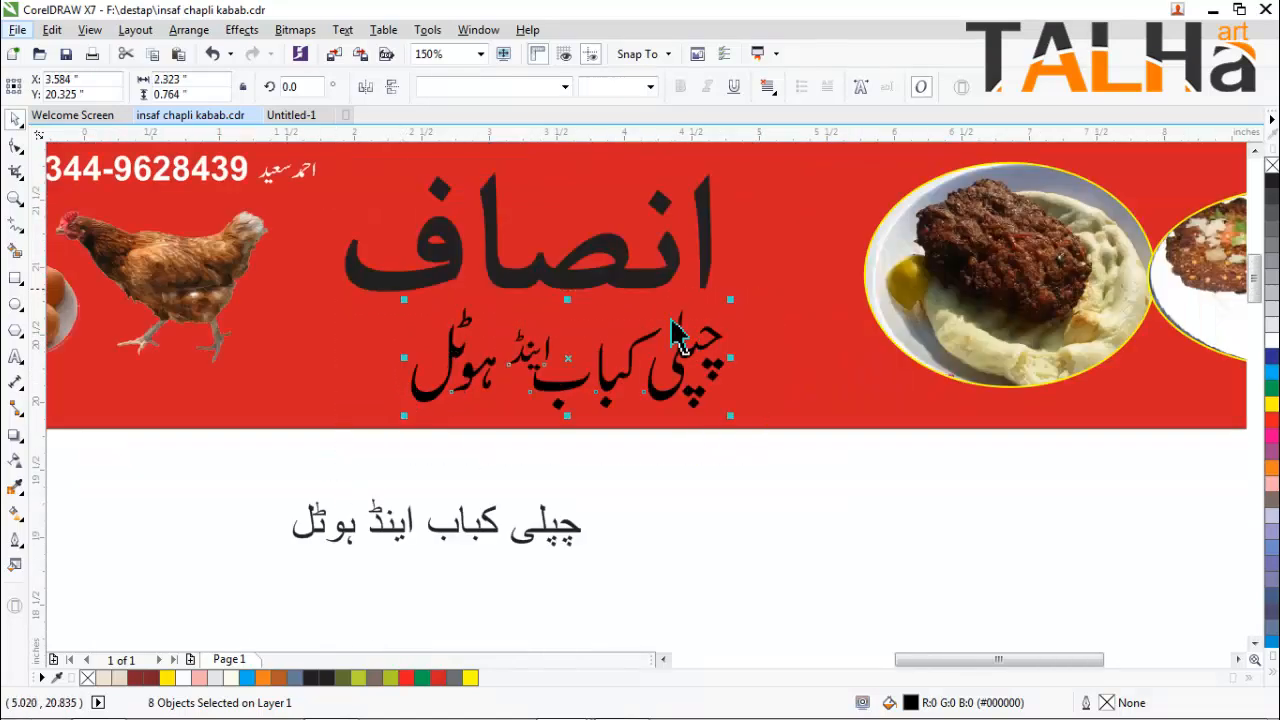
{"action": "left_click_drag", "start_coordinate": [405, 414], "coordinate": [374, 425]}
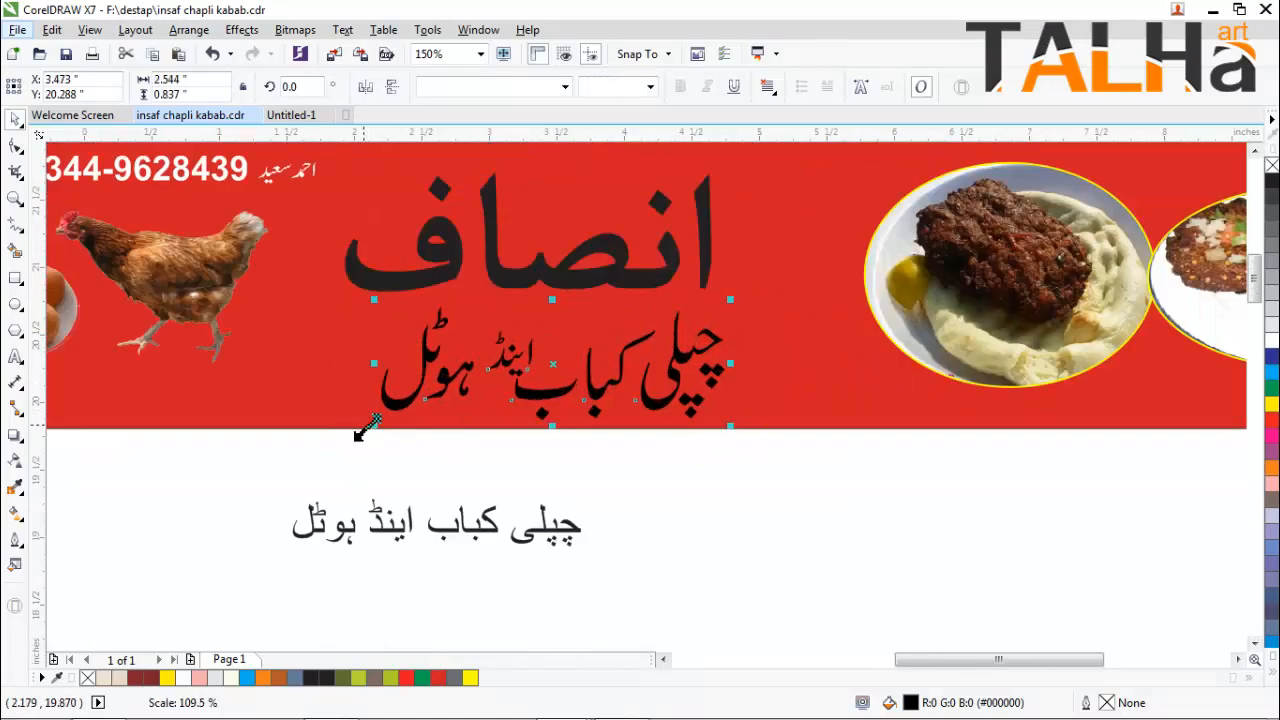
Move the Nastaliq line slightly left, then fill it and the word انصاف above it with white.
{"action": "left_click_drag", "start_coordinate": [437, 357], "coordinate": [428, 355]}
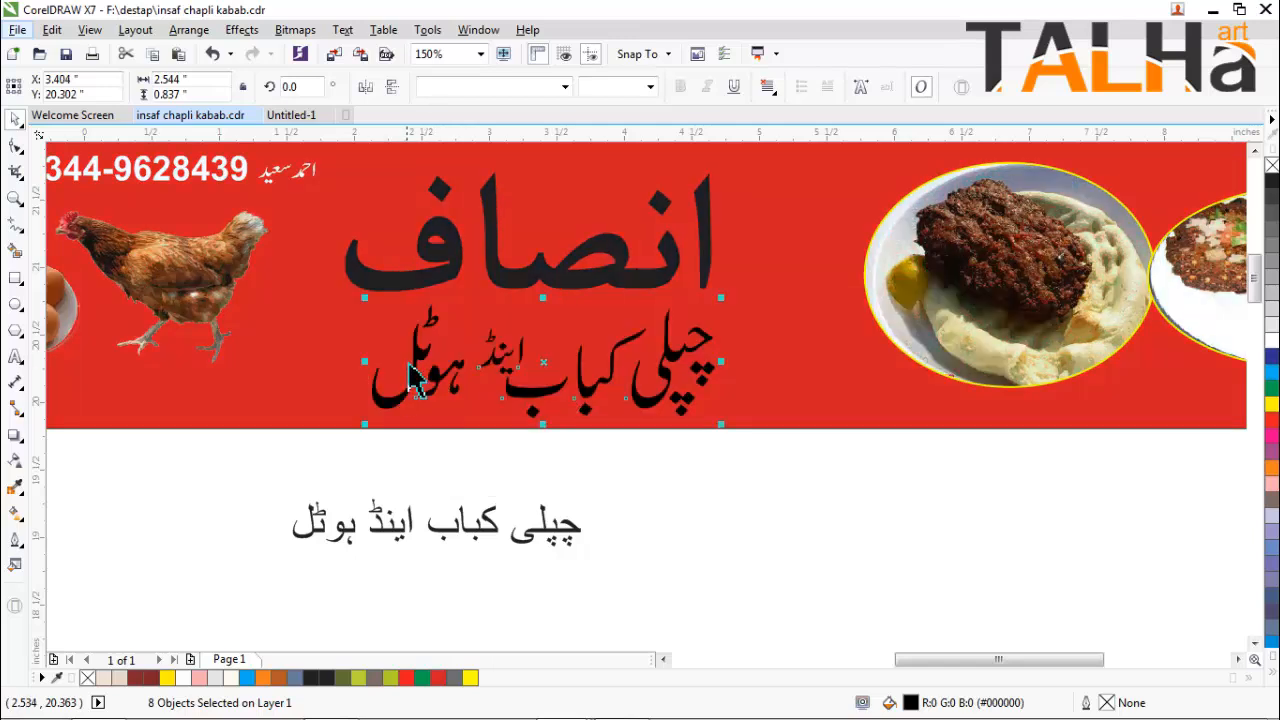
{"action": "scroll", "coordinate": [428, 355], "scroll_direction": "down", "scroll_amount": 2}
{"action": "left_click", "coordinate": [471, 319]}
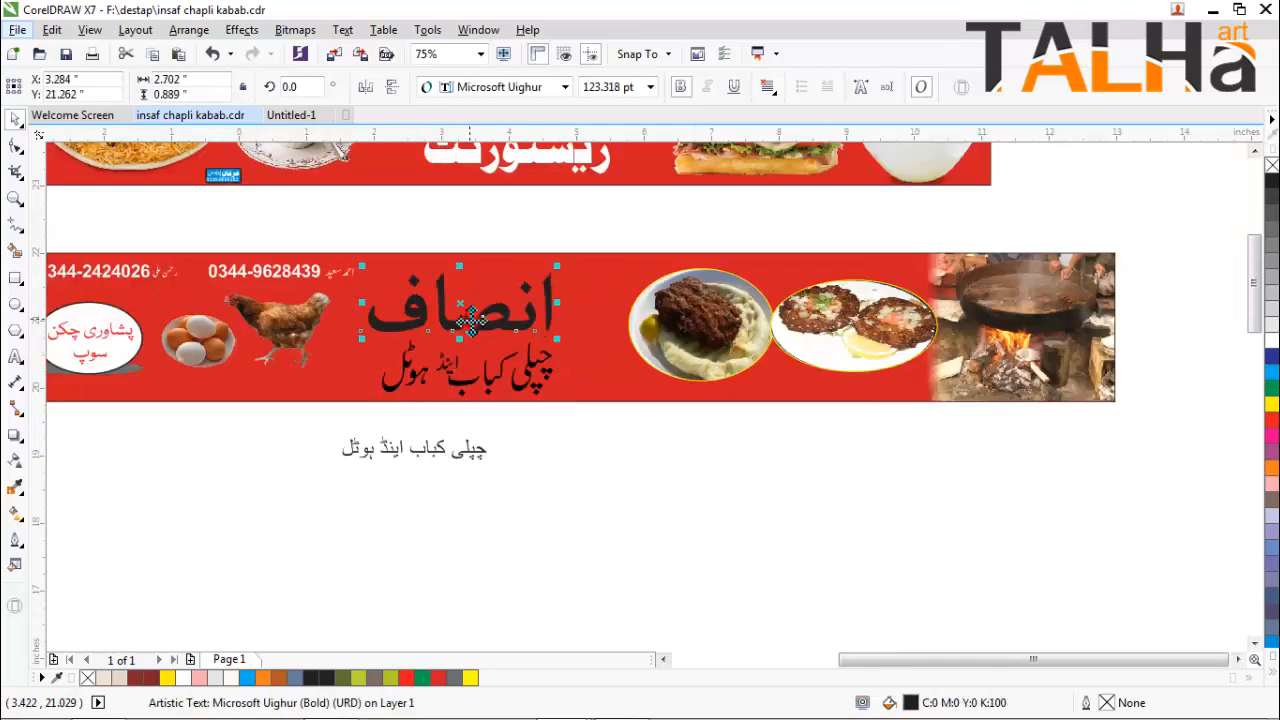
{"action": "left_click_drag", "start_coordinate": [349, 420], "coordinate": [615, 256]}
{"action": "left_click", "coordinate": [1270, 342]}
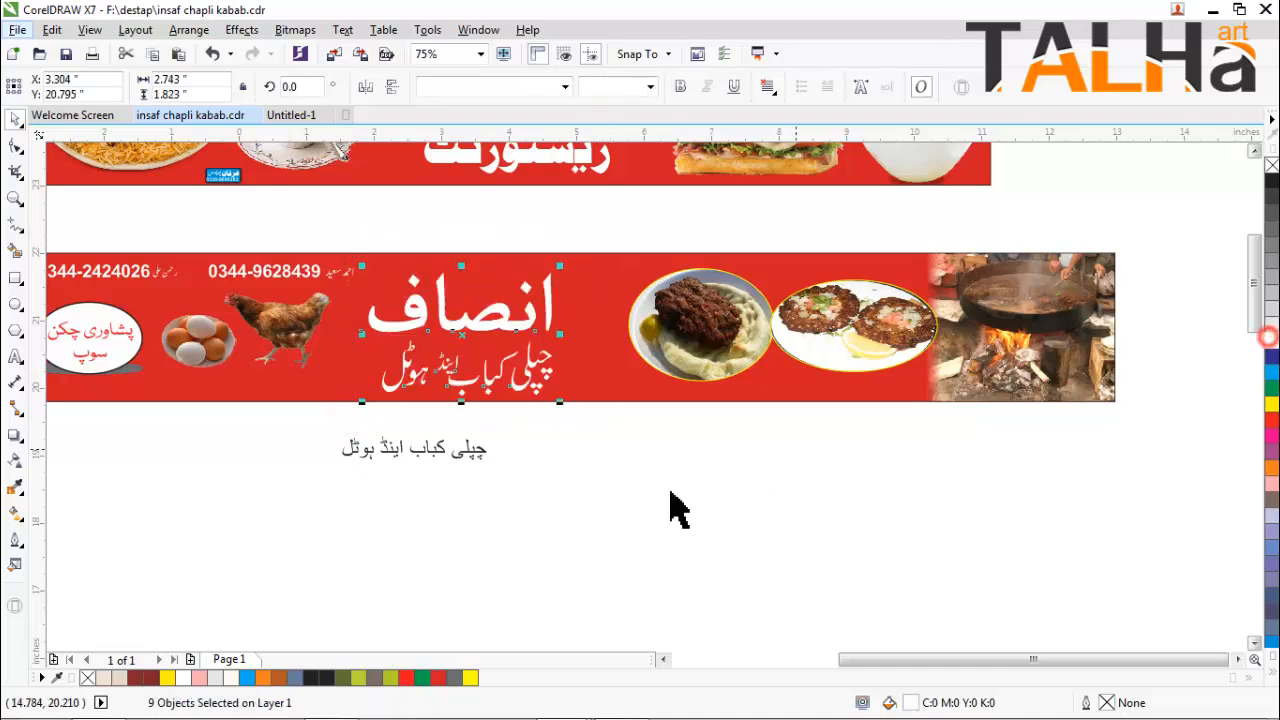
{"action": "left_click", "coordinate": [667, 504]}
{"action": "scroll", "coordinate": [492, 352], "scroll_direction": "up", "scroll_amount": 2}
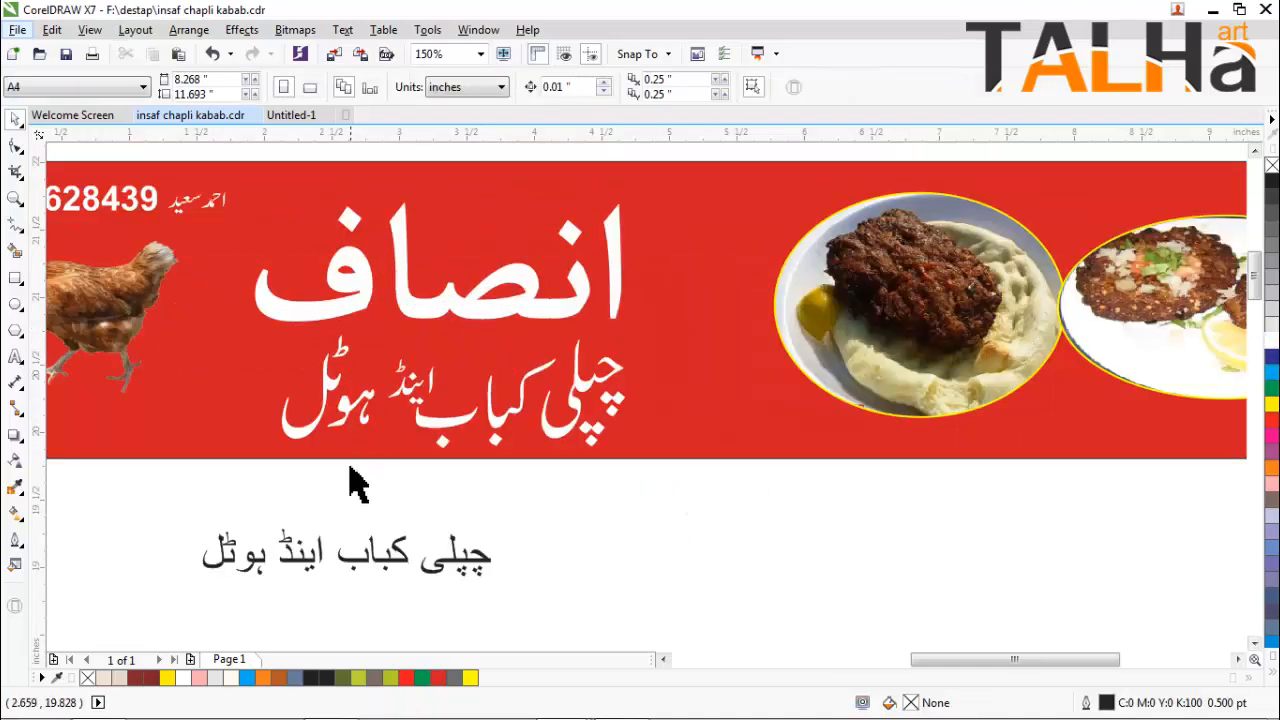
Move انصاف slightly up and to the right over the Nastaliq line, and compare the line with the upper banner's title.
{"action": "left_click", "coordinate": [505, 303]}
{"action": "left_click_drag", "start_coordinate": [507, 307], "coordinate": [525, 296]}
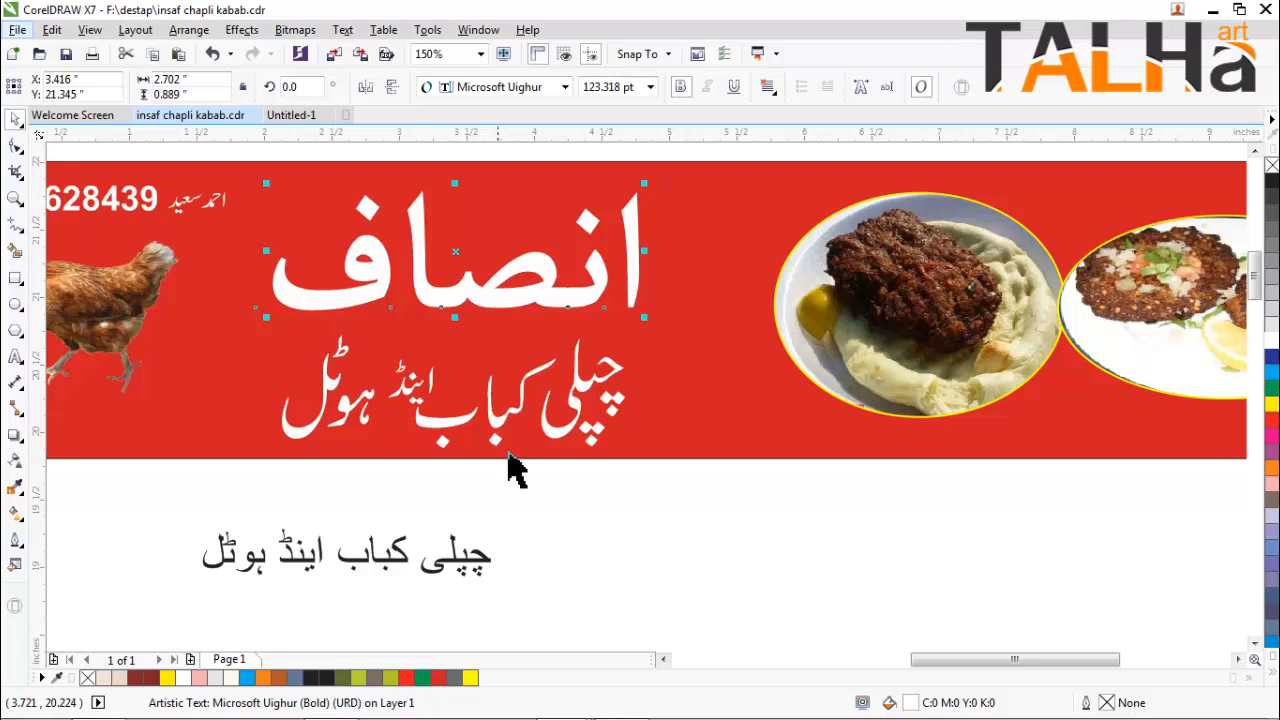
{"action": "left_click", "coordinate": [437, 425]}
{"action": "left_click_drag", "start_coordinate": [262, 491], "coordinate": [675, 327]}
{"action": "scroll", "coordinate": [437, 470], "scroll_direction": "down", "scroll_amount": 2}
{"action": "scroll", "coordinate": [437, 470], "scroll_direction": "up", "scroll_amount": 2}
{"action": "scroll", "coordinate": [432, 458], "scroll_direction": "down", "scroll_amount": 2}
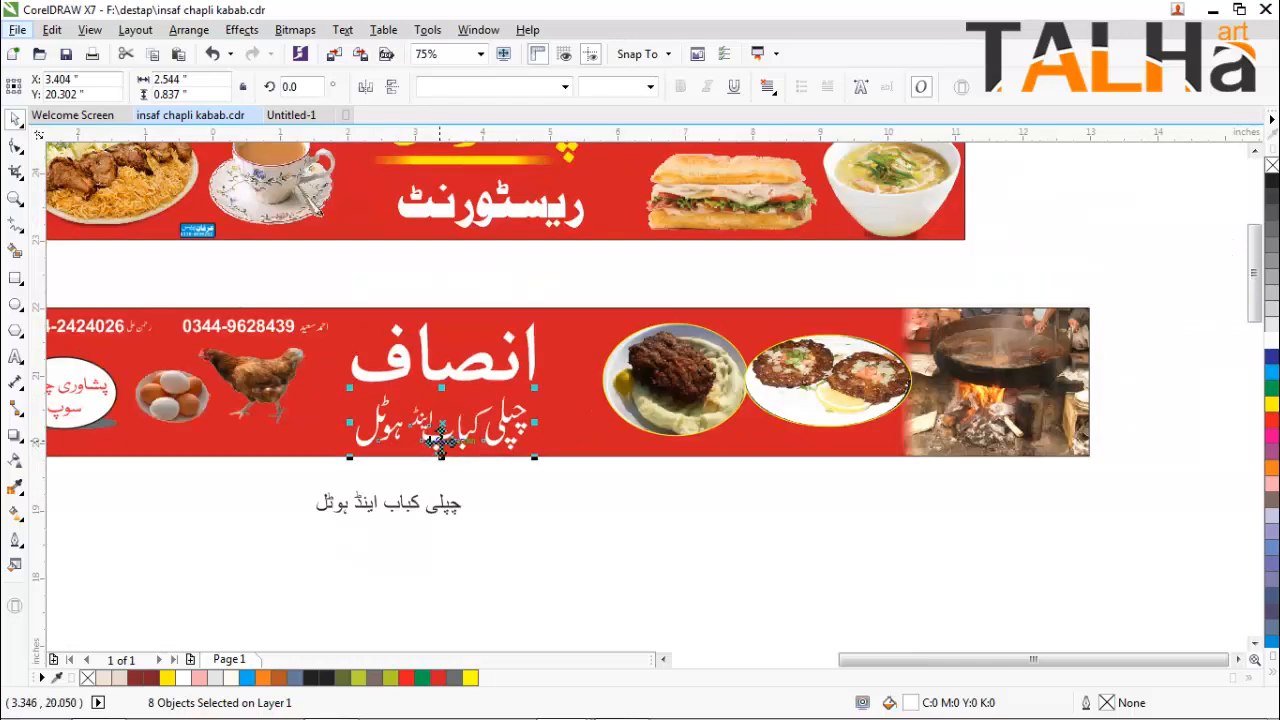
{"action": "scroll", "coordinate": [440, 440], "scroll_direction": "up", "scroll_amount": 2}
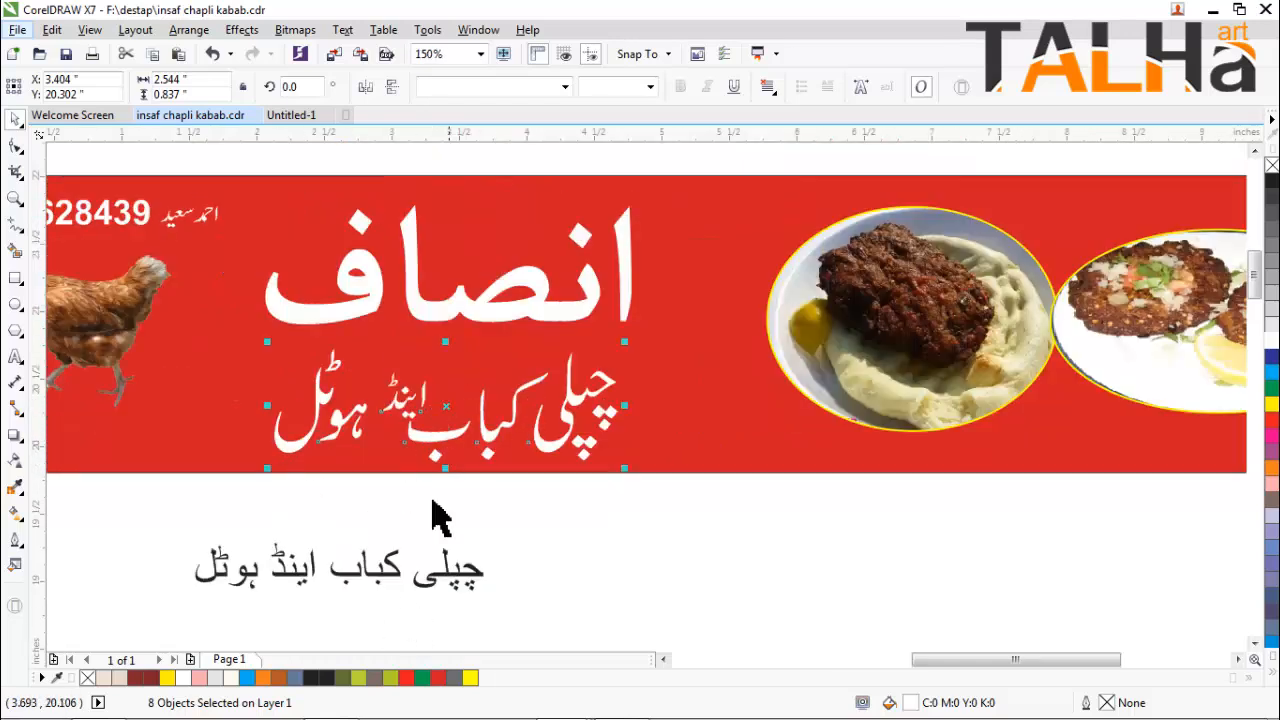
{"action": "scroll", "coordinate": [437, 517], "scroll_direction": "down", "scroll_amount": 2}
{"action": "left_click", "coordinate": [510, 258]}
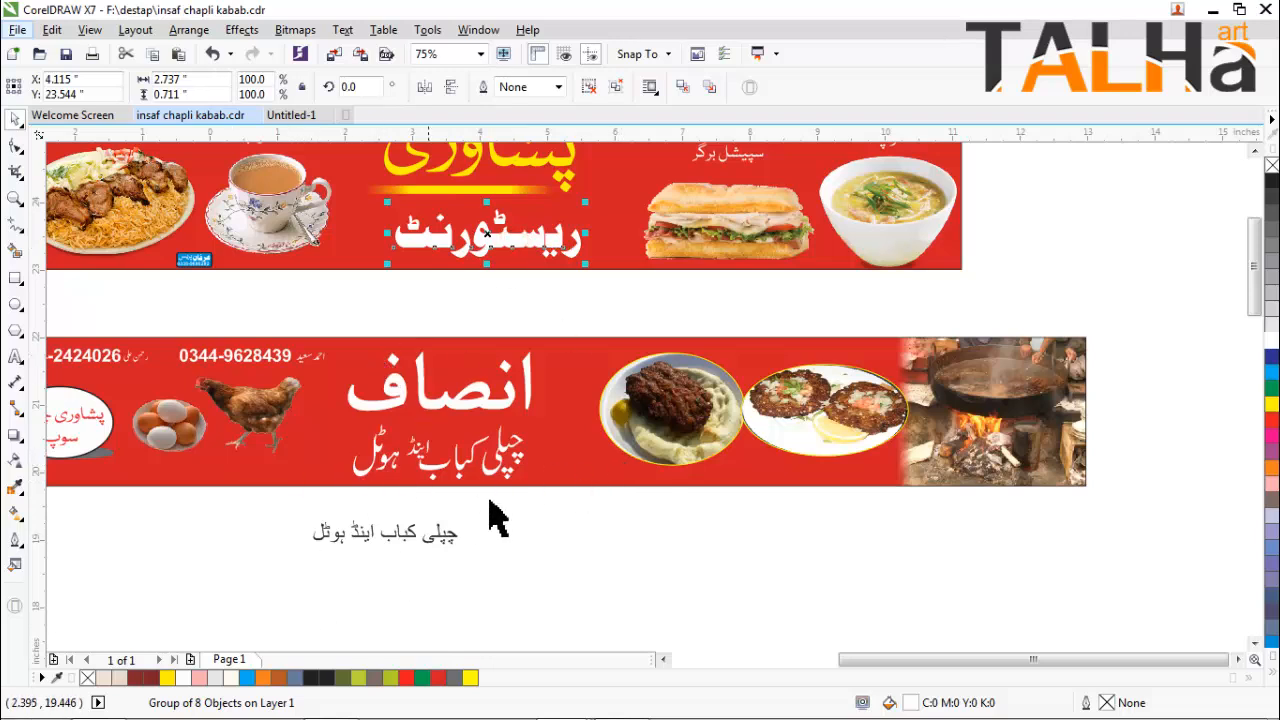
Switch to InPage and set the line چپلی کباب اینڈ ہوٹل in the Bombay Black font.
{"action": "left_click", "coordinate": [332, 703]}
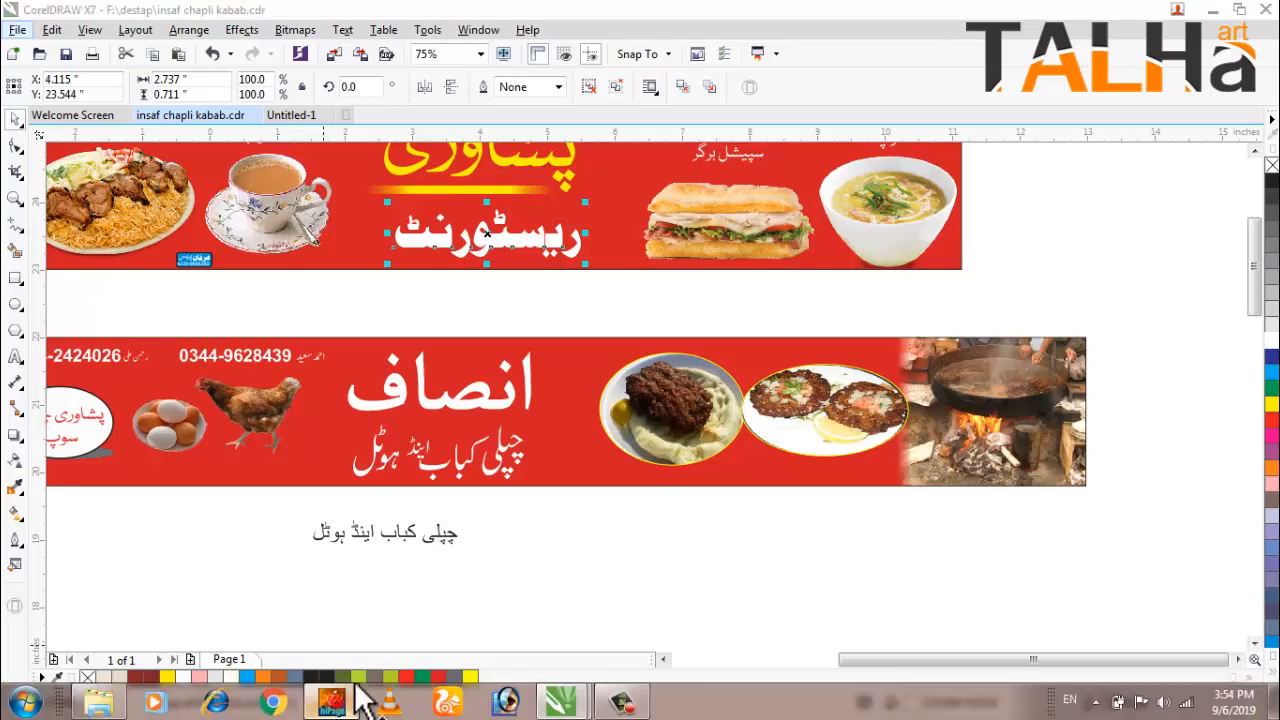
{"action": "left_click", "coordinate": [19, 113]}
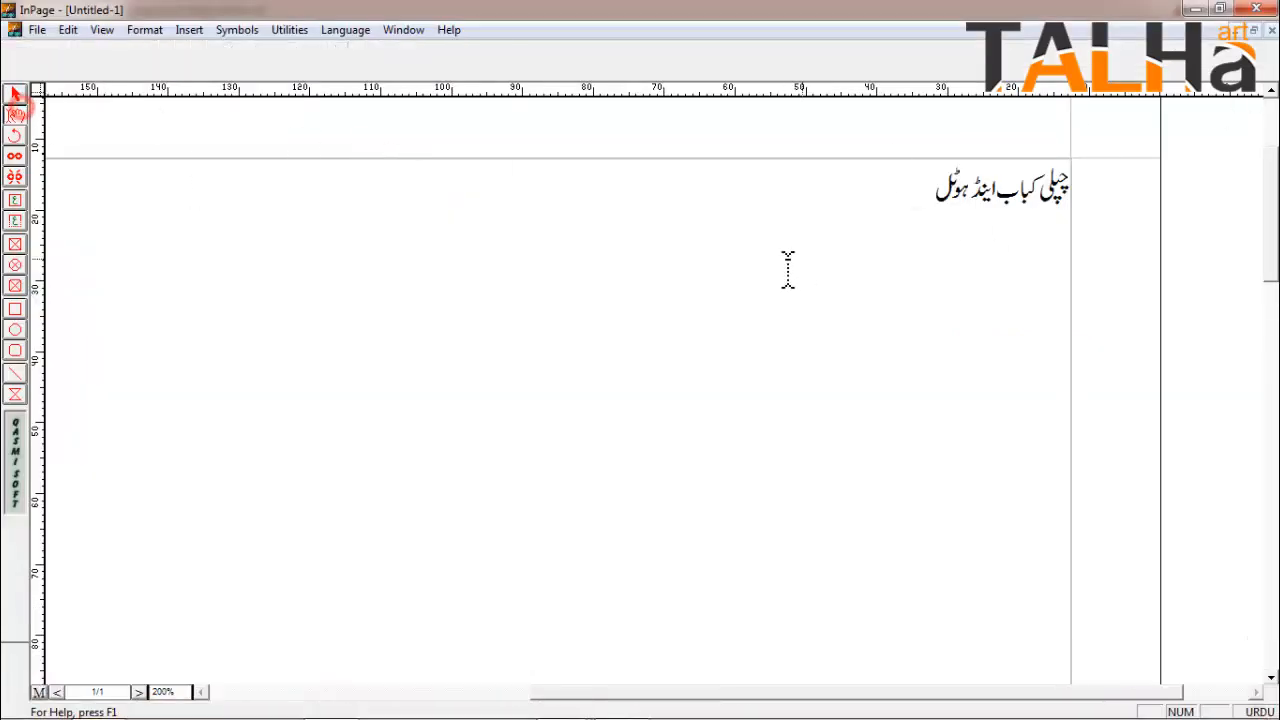
{"action": "left_click_drag", "start_coordinate": [771, 240], "coordinate": [1166, 211]}
{"action": "left_click", "coordinate": [210, 75]}
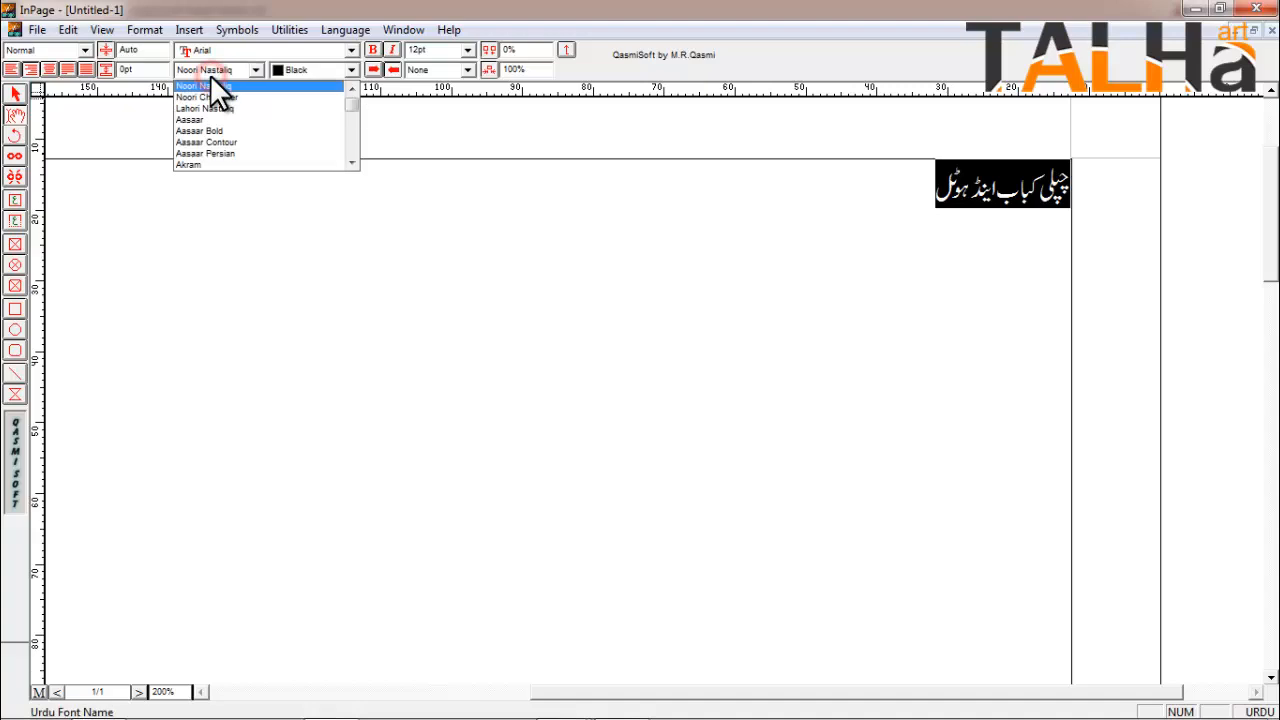
{"action": "key", "text": "b"}
{"action": "left_click", "coordinate": [221, 66]}
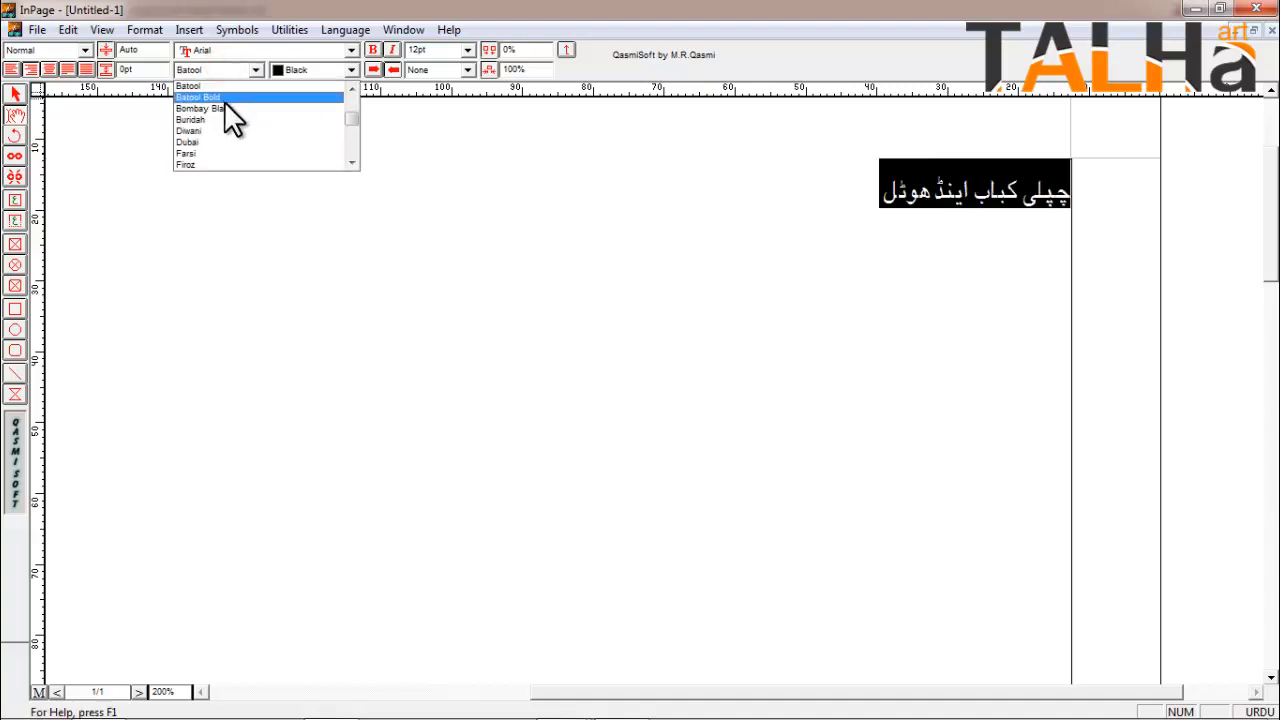
{"action": "left_click", "coordinate": [222, 99]}
{"action": "left_click", "coordinate": [219, 69]}
{"action": "left_click", "coordinate": [220, 97]}
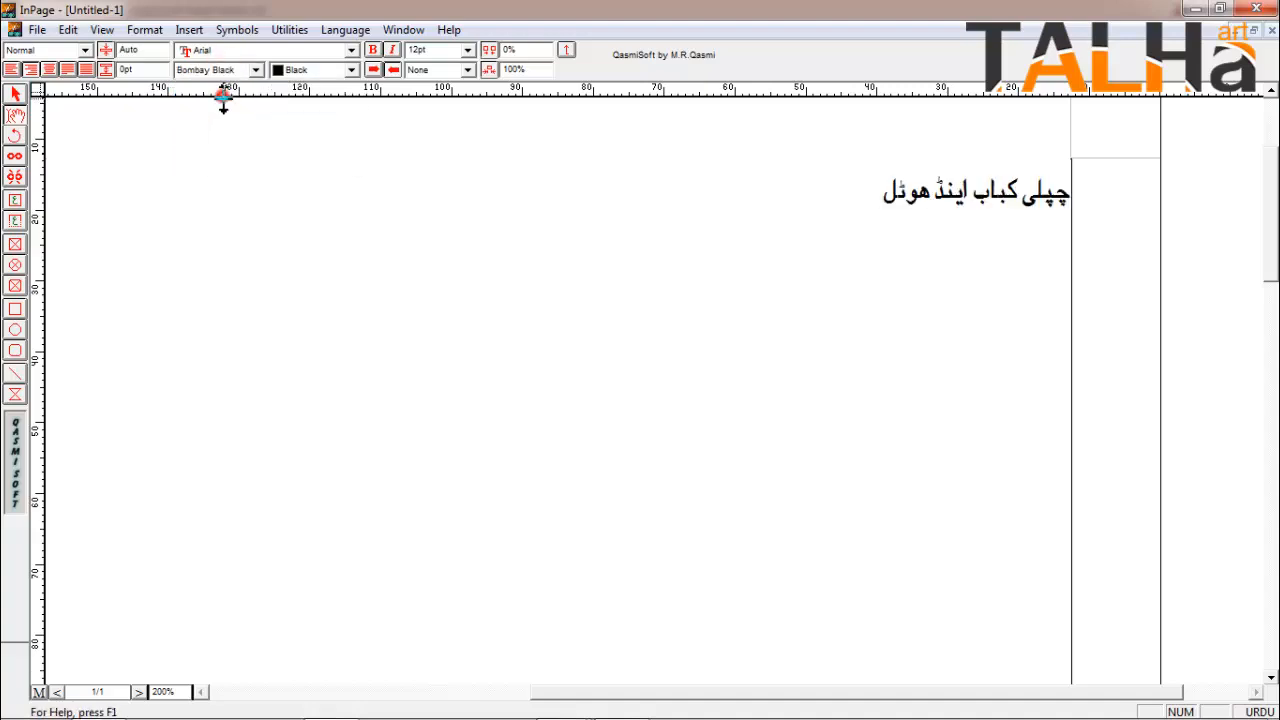
Copy the text frame holding the Bombay Black line.
{"action": "left_click", "coordinate": [709, 251]}
{"action": "left_click", "coordinate": [15, 94]}
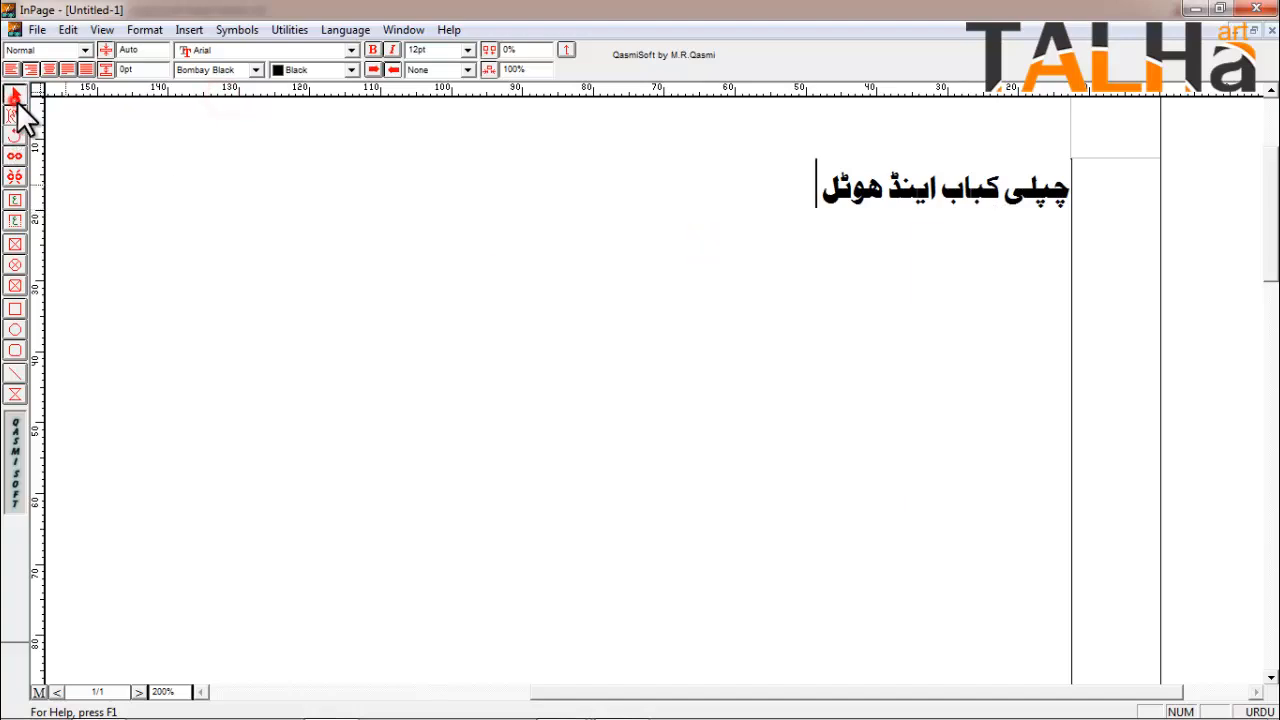
{"action": "right_click", "coordinate": [488, 268]}
{"action": "left_click", "coordinate": [532, 347]}
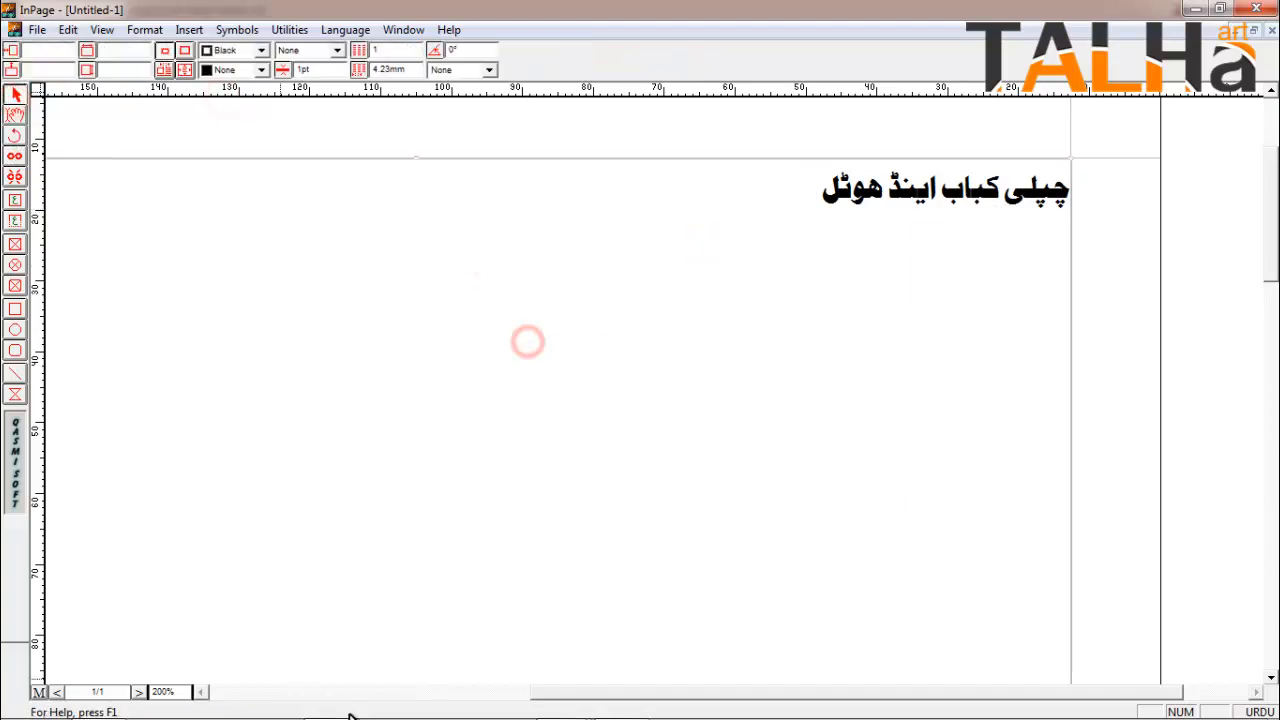
Switch to insaf chapli kabab.cdr in CorelDRAW, paste the copied line and scale it to 5%.
{"action": "mouse_move", "coordinate": [352, 713]}
{"action": "mouse_move", "coordinate": [558, 703]}
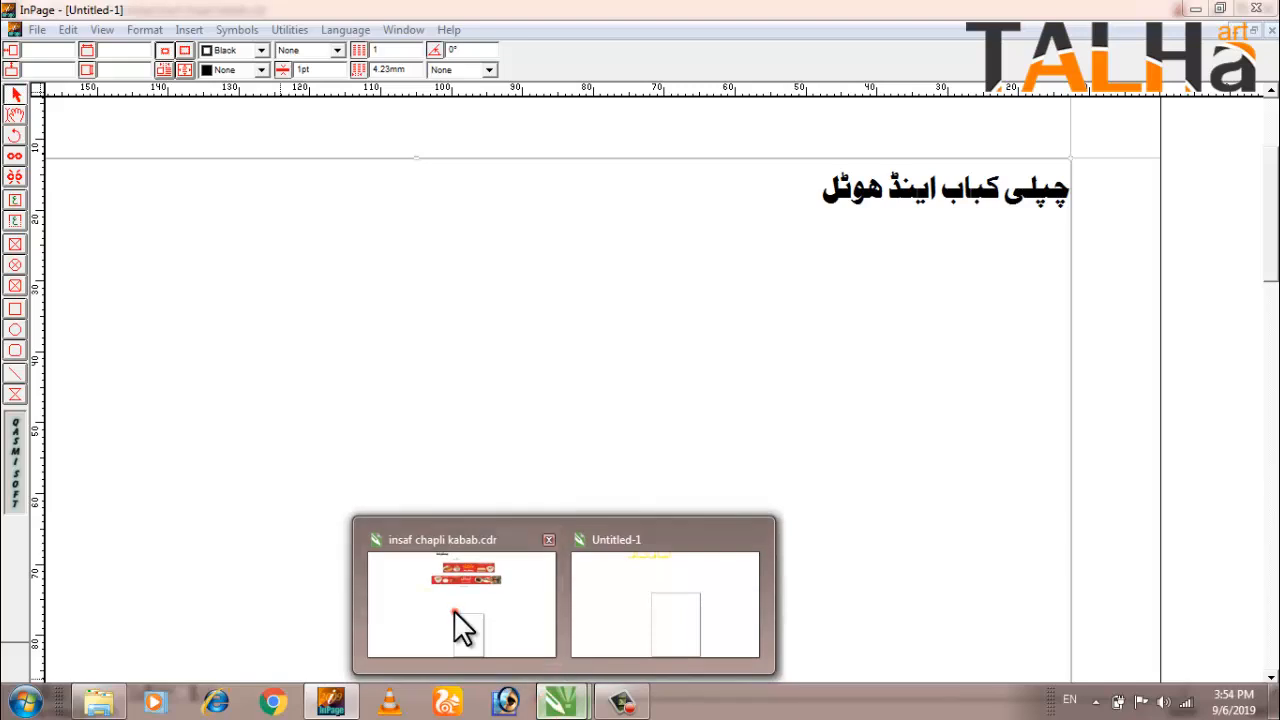
{"action": "left_click", "coordinate": [457, 629]}
{"action": "right_click", "coordinate": [320, 509]}
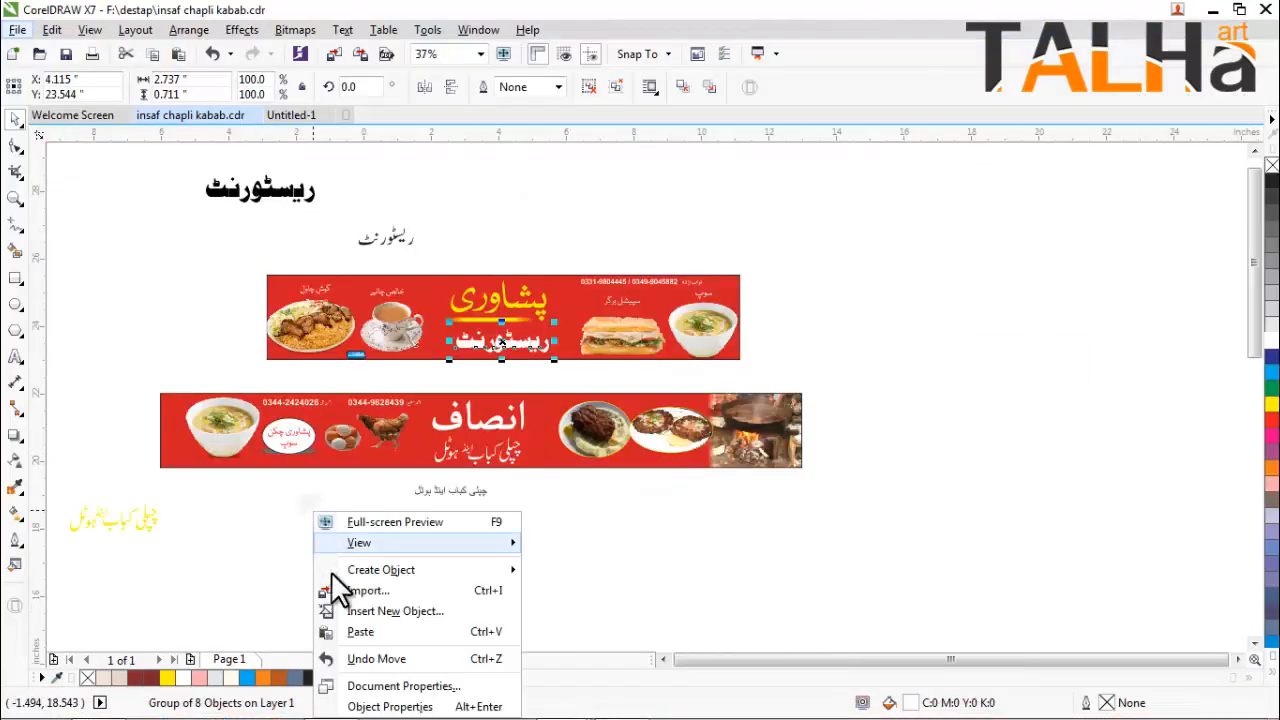
{"action": "left_click", "coordinate": [359, 629]}
{"action": "left_click_drag", "start_coordinate": [270, 76], "coordinate": [163, 85]}
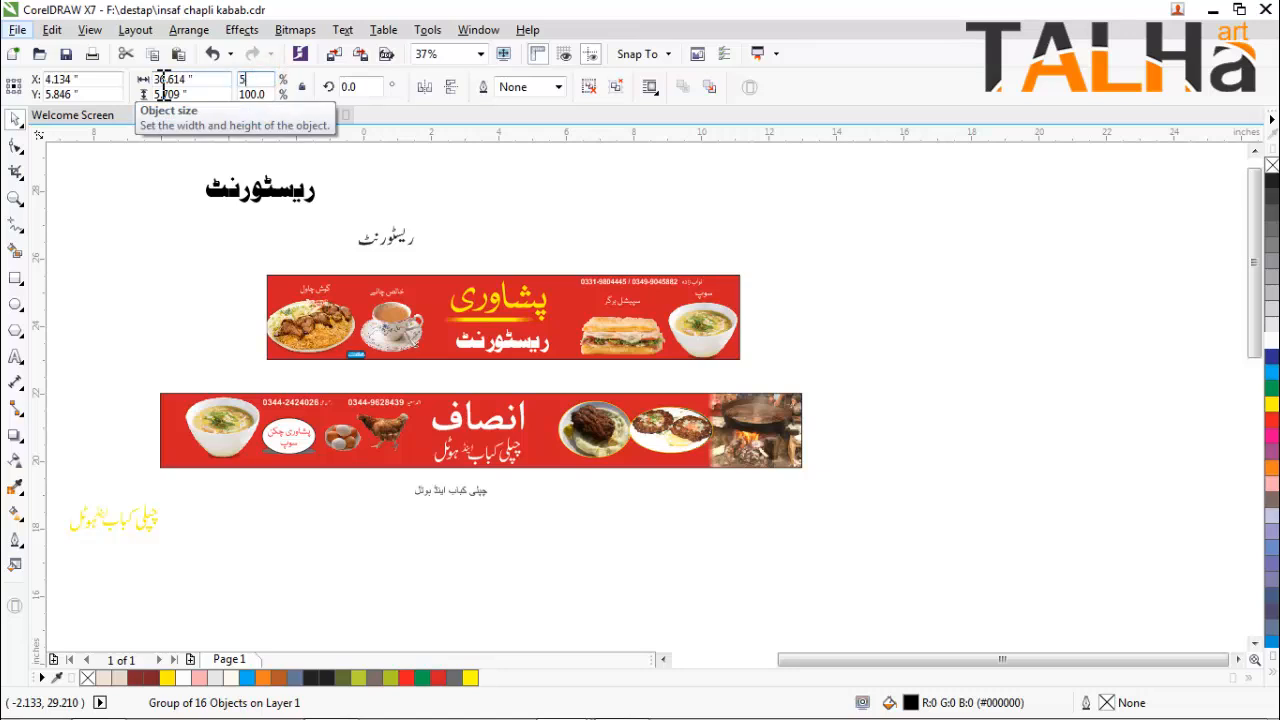
{"action": "key", "text": "Return"}
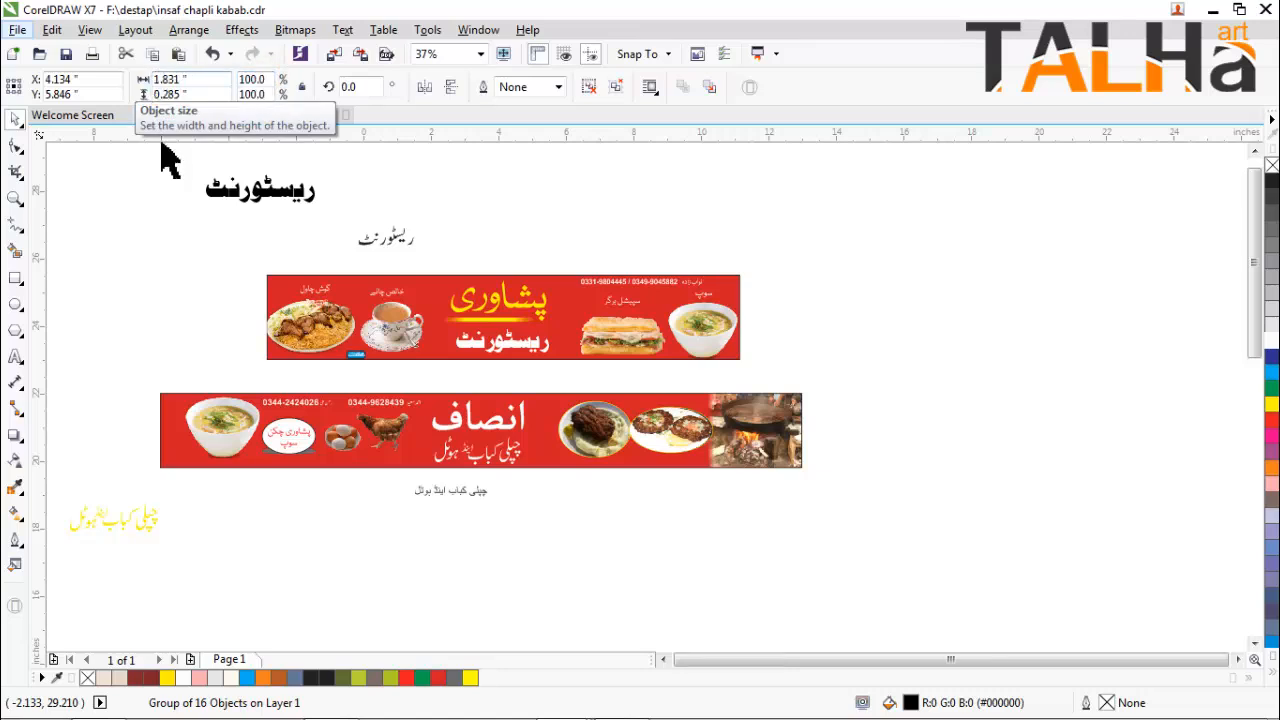
Group the eight Nastaliq pieces and move the group aside, below the food pictures on the lower banner.
{"action": "scroll", "coordinate": [320, 323], "scroll_direction": "down", "scroll_amount": 3}
{"action": "scroll", "coordinate": [347, 520], "scroll_direction": "down", "scroll_amount": 2}
{"action": "left_click_drag", "start_coordinate": [371, 551], "coordinate": [513, 282]}
{"action": "scroll", "coordinate": [353, 322], "scroll_direction": "up", "scroll_amount": 2}
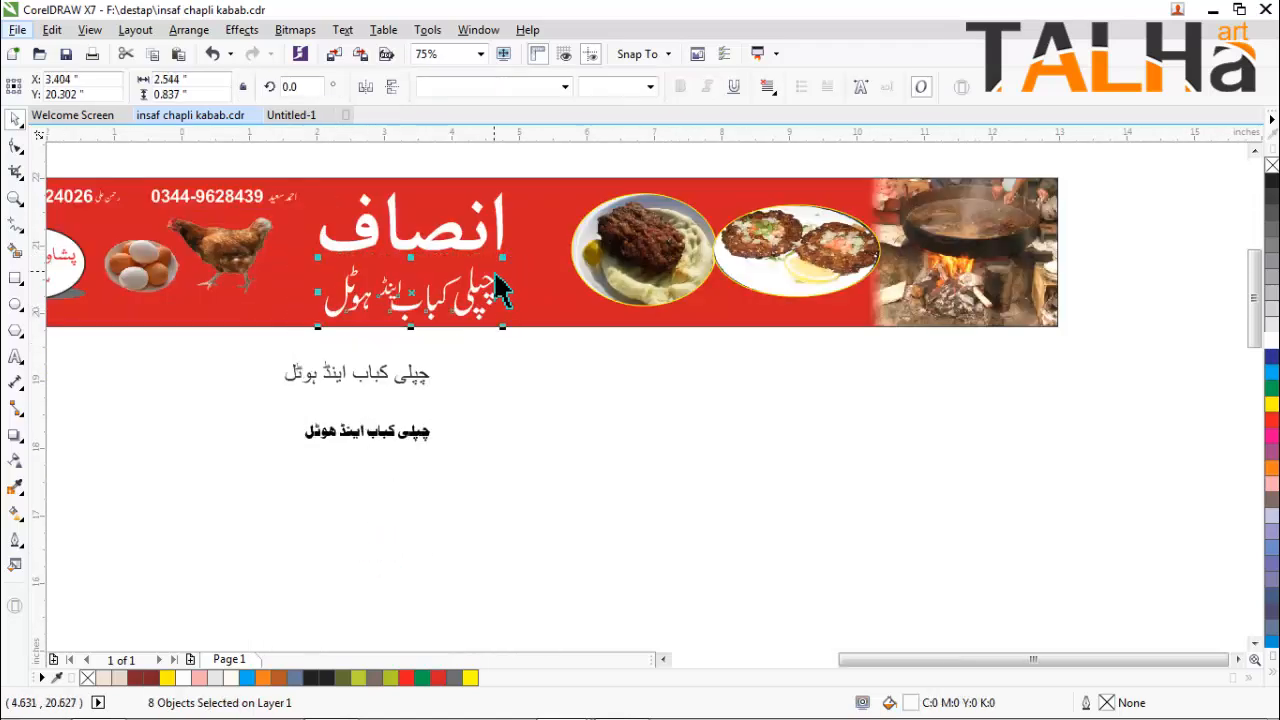
{"action": "key", "text": "ctrl+g"}
{"action": "left_click_drag", "start_coordinate": [434, 305], "coordinate": [713, 315]}
Place the Bombay Black line beneath انصاف on the lower banner and enlarge it to about 4.52 inches wide.
{"action": "left_click", "coordinate": [351, 432]}
{"action": "left_click_drag", "start_coordinate": [351, 432], "coordinate": [313, 298]}
{"action": "left_click_drag", "start_coordinate": [392, 318], "coordinate": [558, 340]}
{"action": "left_click_drag", "start_coordinate": [478, 310], "coordinate": [540, 292]}
{"action": "left_click_drag", "start_coordinate": [296, 318], "coordinate": [238, 328]}
{"action": "scroll", "coordinate": [394, 300], "scroll_direction": "up", "scroll_amount": 1}
{"action": "left_click_drag", "start_coordinate": [394, 300], "coordinate": [429, 323]}
{"action": "scroll", "coordinate": [429, 337], "scroll_direction": "down", "scroll_amount": 1}
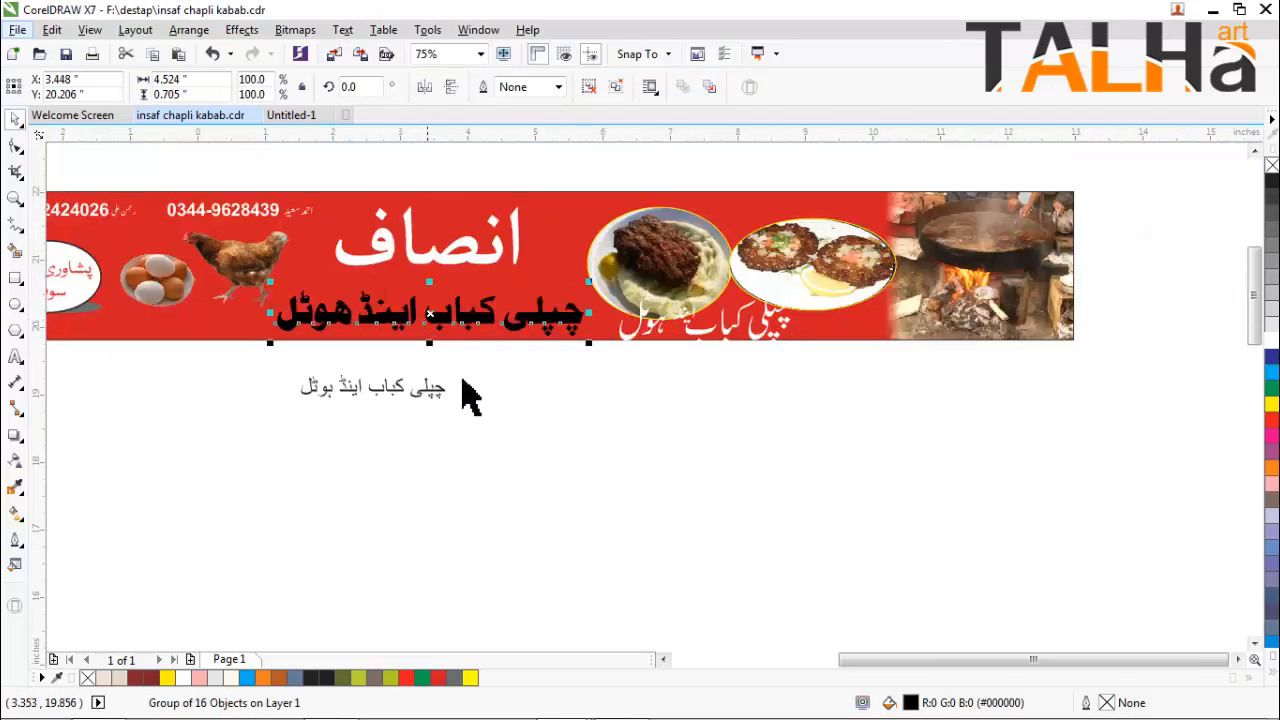
Fill the Bombay Black line with yellow and check it on the lower banner.
{"action": "scroll", "coordinate": [426, 380], "scroll_direction": "down", "scroll_amount": 1}
{"action": "scroll", "coordinate": [425, 362], "scroll_direction": "up", "scroll_amount": 1}
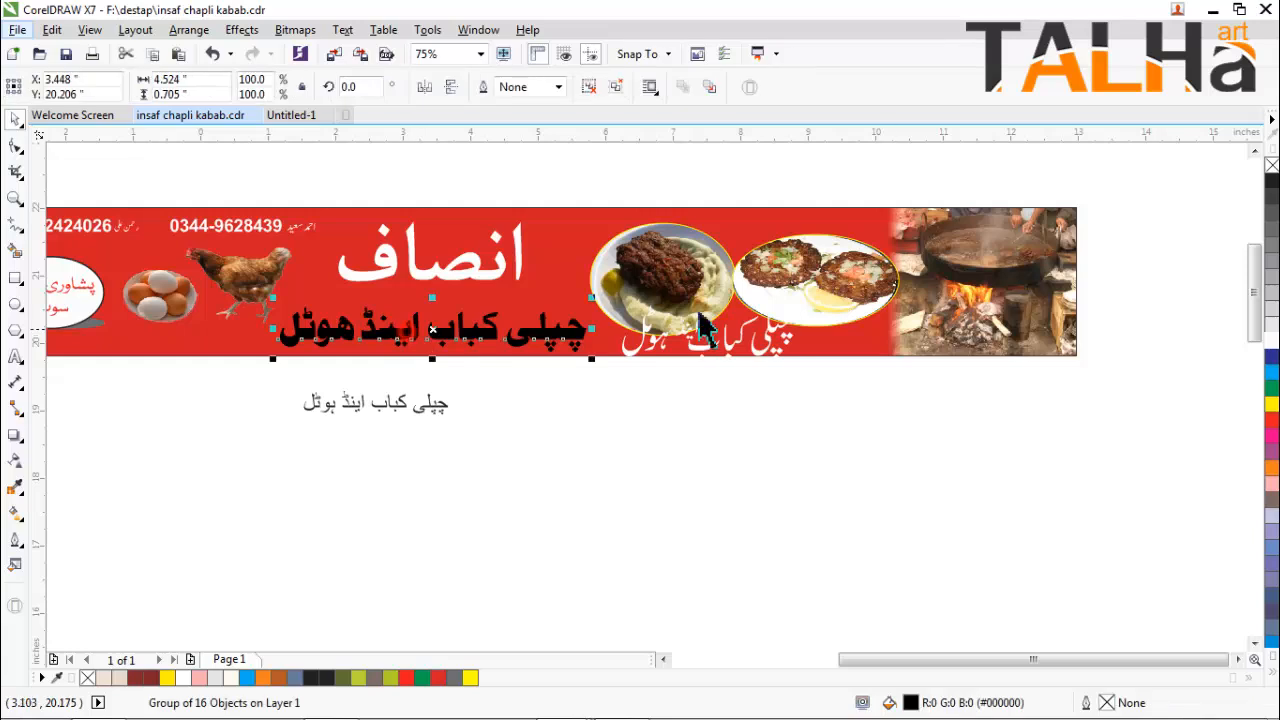
{"action": "left_click", "coordinate": [580, 510]}
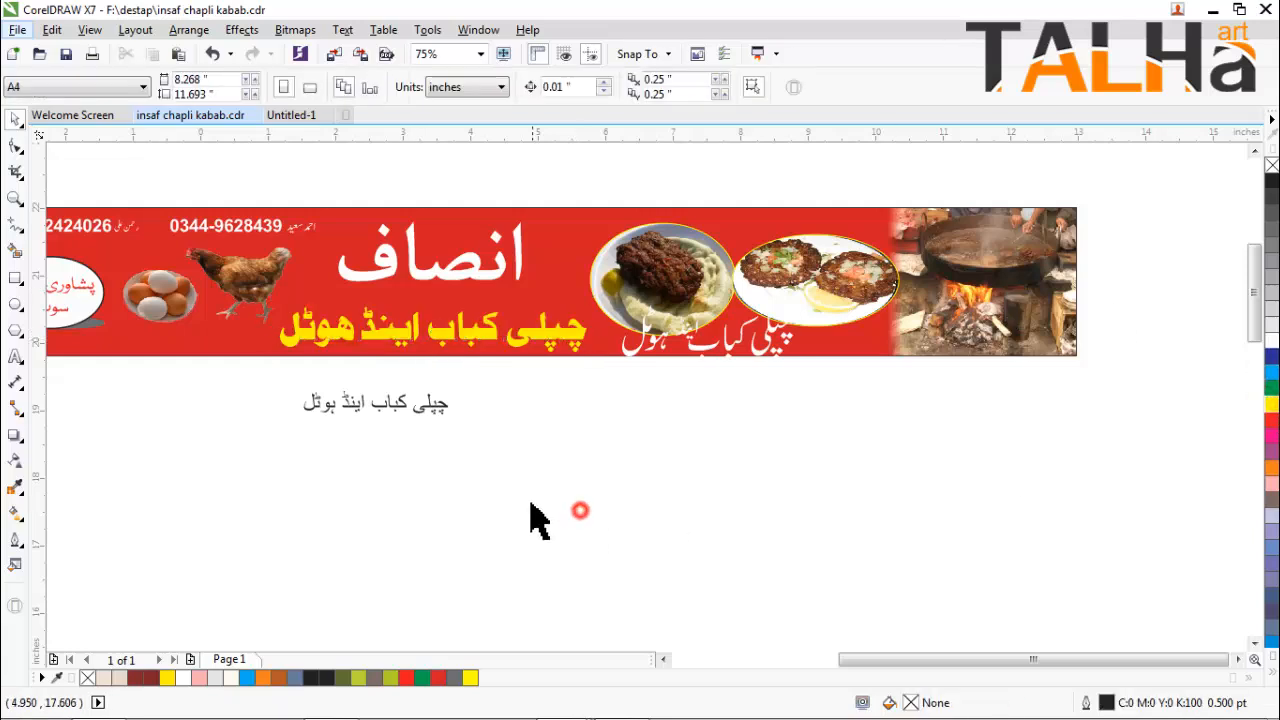
{"action": "scroll", "coordinate": [537, 518], "scroll_direction": "down", "scroll_amount": 1}
{"action": "scroll", "coordinate": [500, 455], "scroll_direction": "up", "scroll_amount": 1}
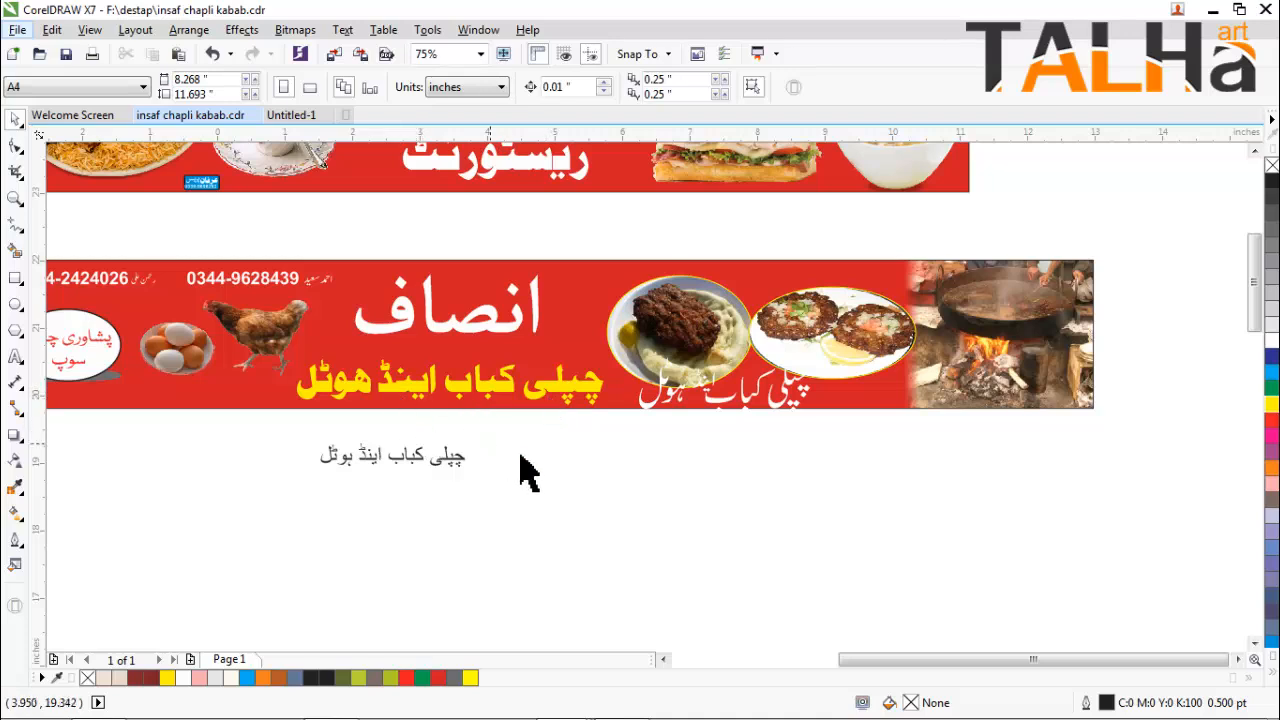
Move the yellow Bombay Black line below the banner and put the white Nastaliq group back beneath انصاف.
{"action": "left_click", "coordinate": [409, 395]}
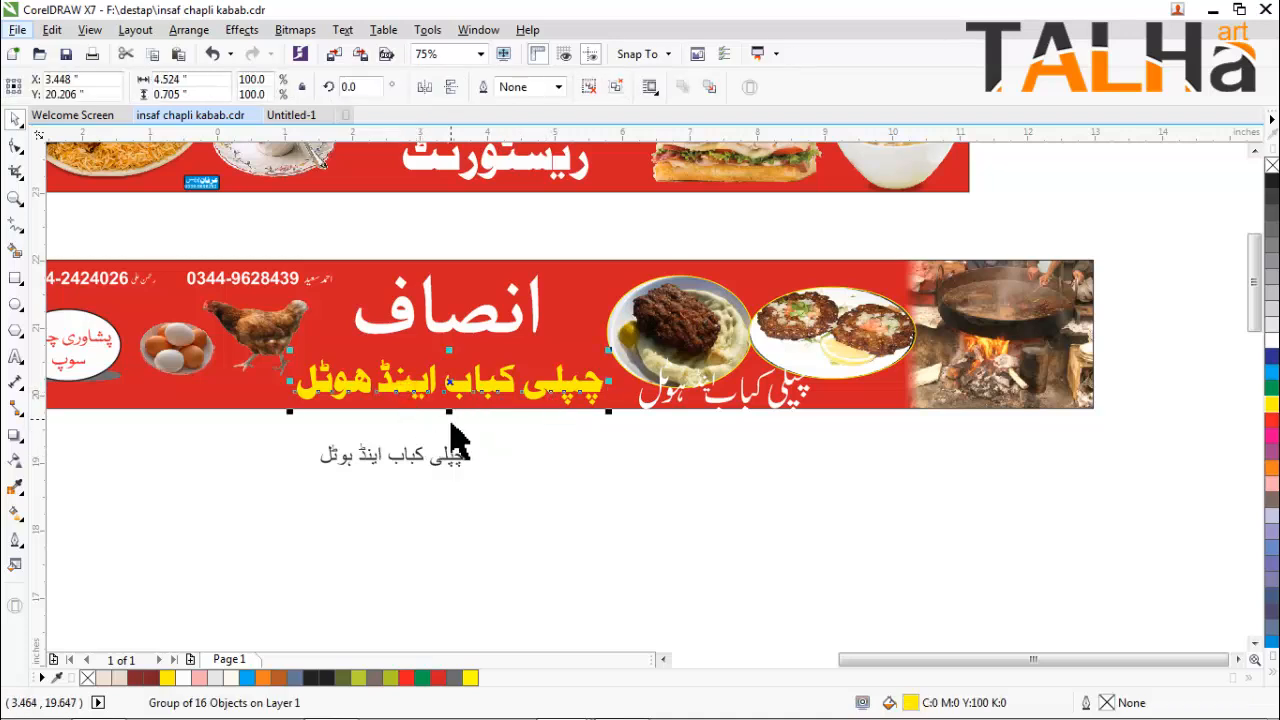
{"action": "left_click_drag", "start_coordinate": [415, 392], "coordinate": [453, 526]}
{"action": "left_click_drag", "start_coordinate": [704, 398], "coordinate": [448, 395]}
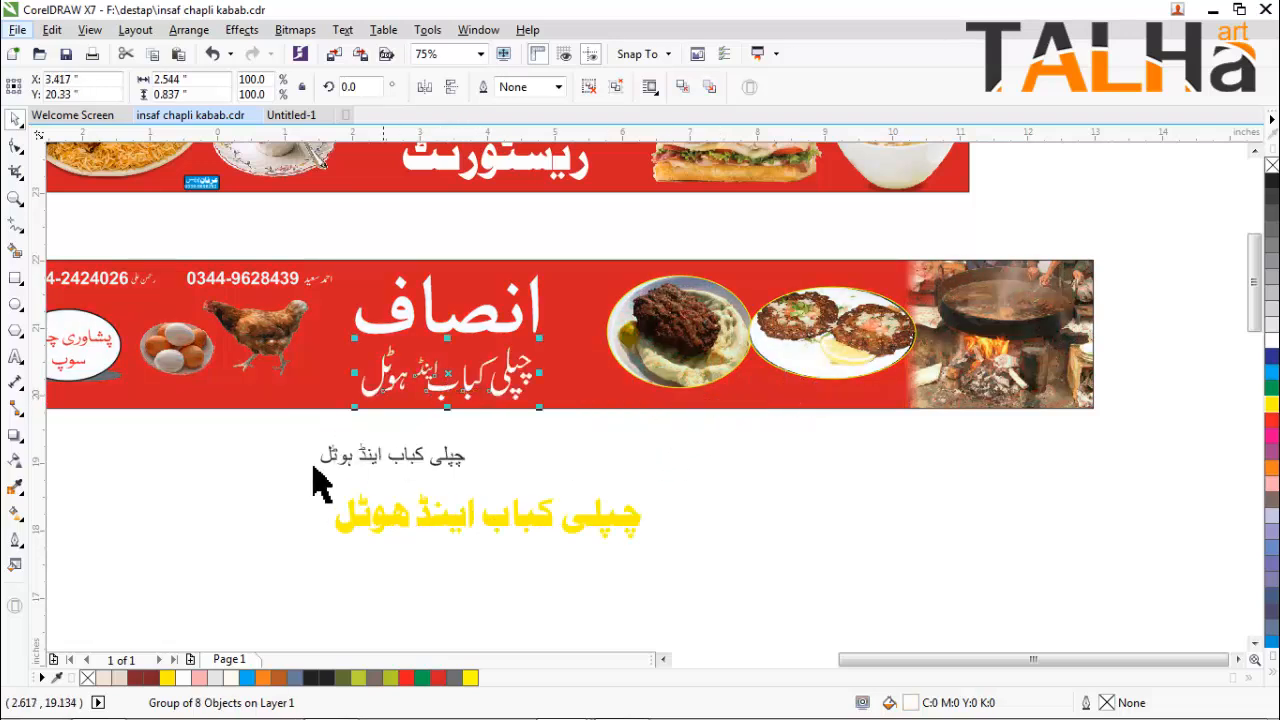
{"action": "left_click", "coordinate": [237, 466]}
Fill انصاف with yellow and move the upper banner down and left, directly above the lower one with their titles aligned.
{"action": "scroll", "coordinate": [425, 366], "scroll_direction": "down", "scroll_amount": 2}
{"action": "scroll", "coordinate": [425, 366], "scroll_direction": "up", "scroll_amount": 2}
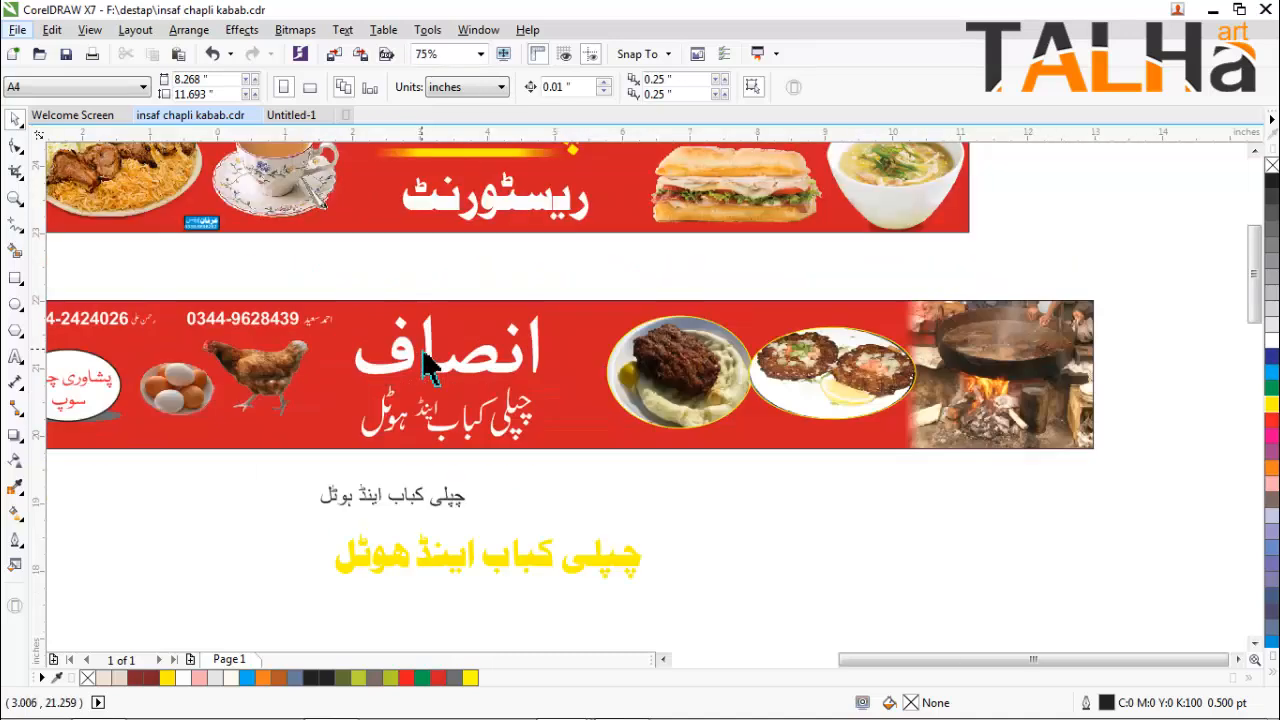
{"action": "scroll", "coordinate": [330, 222], "scroll_direction": "up", "scroll_amount": 2}
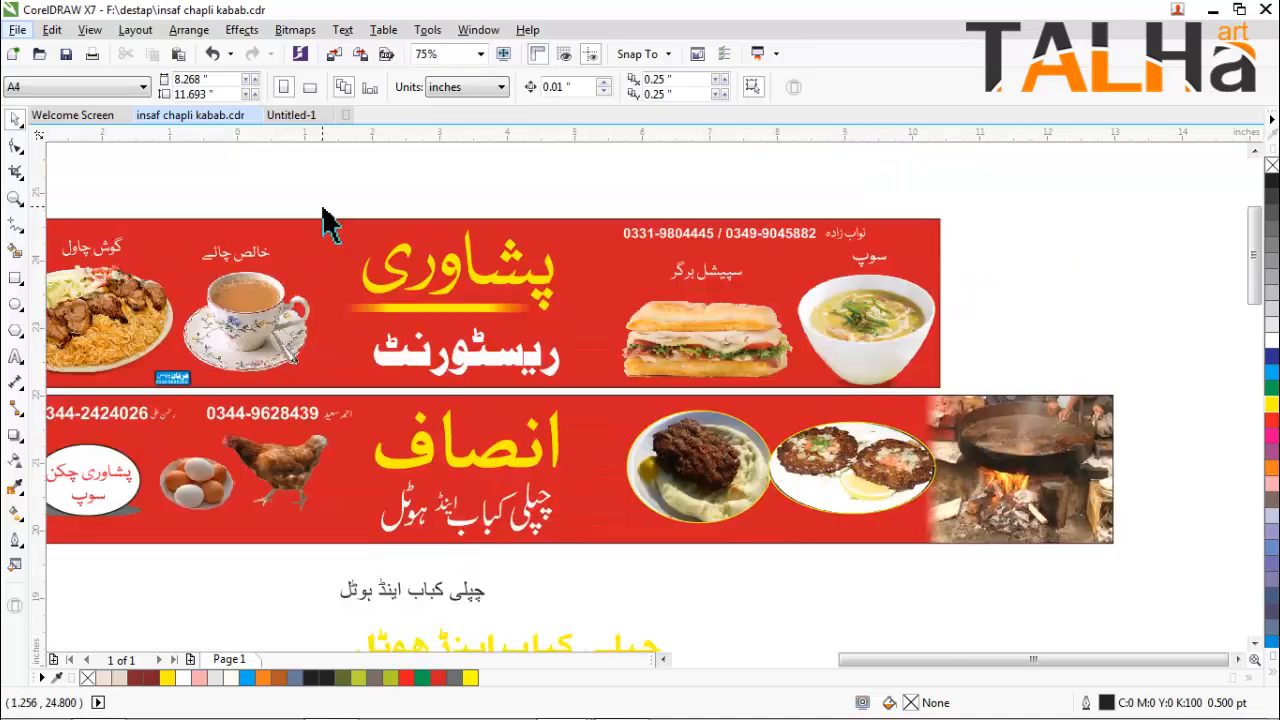